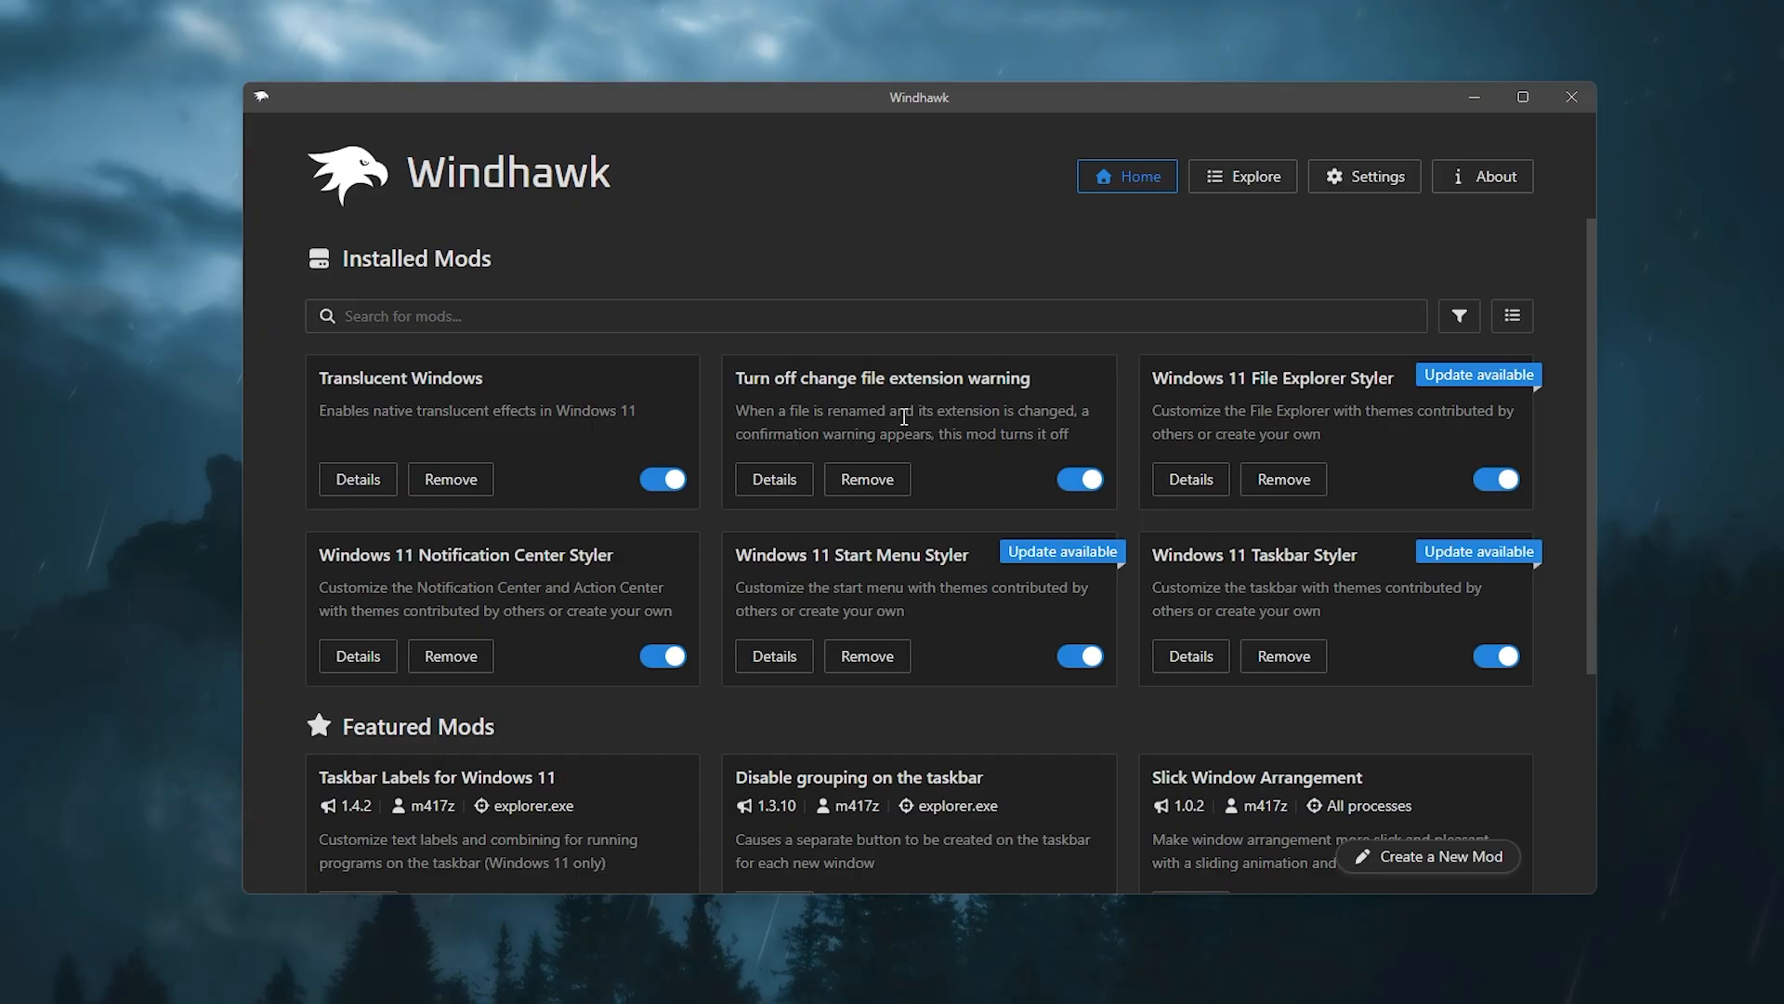
Step: Open the settings of the Translucent Windows mod from the installed mods list
{"action": "scroll", "coordinate": [904, 417], "scroll_direction": "down", "scroll_amount": 3}
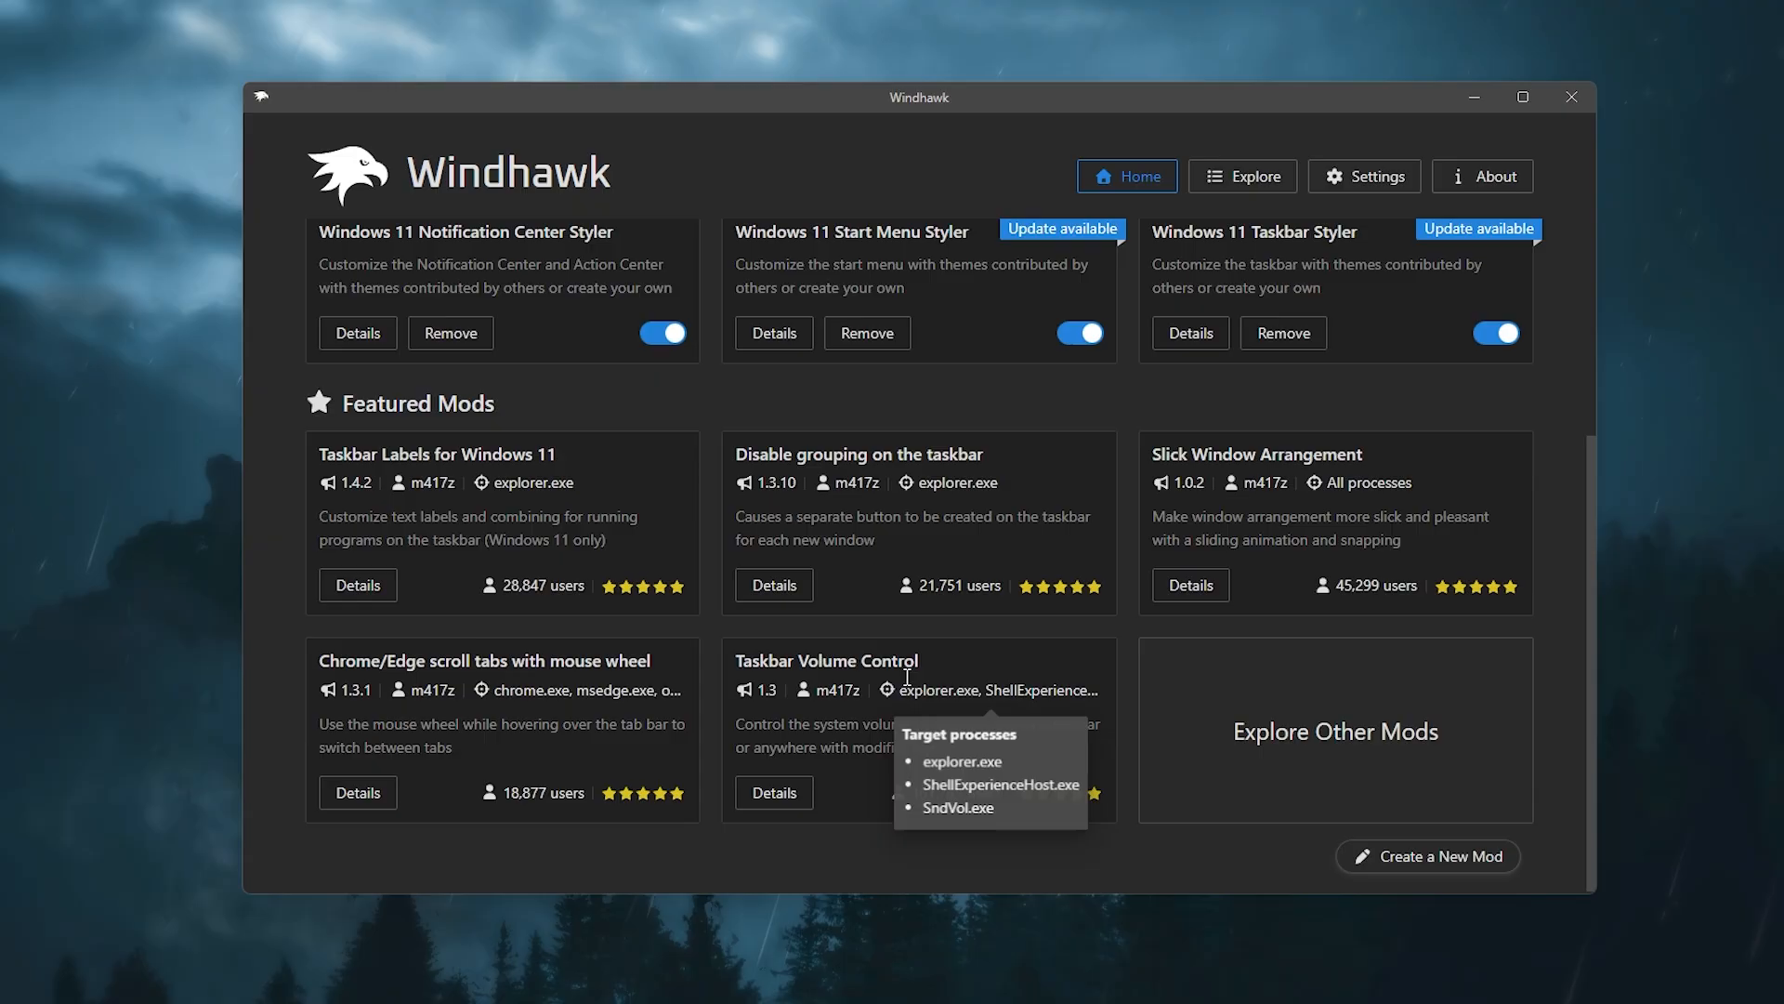
{"action": "scroll", "coordinate": [907, 678], "scroll_direction": "up", "scroll_amount": 3}
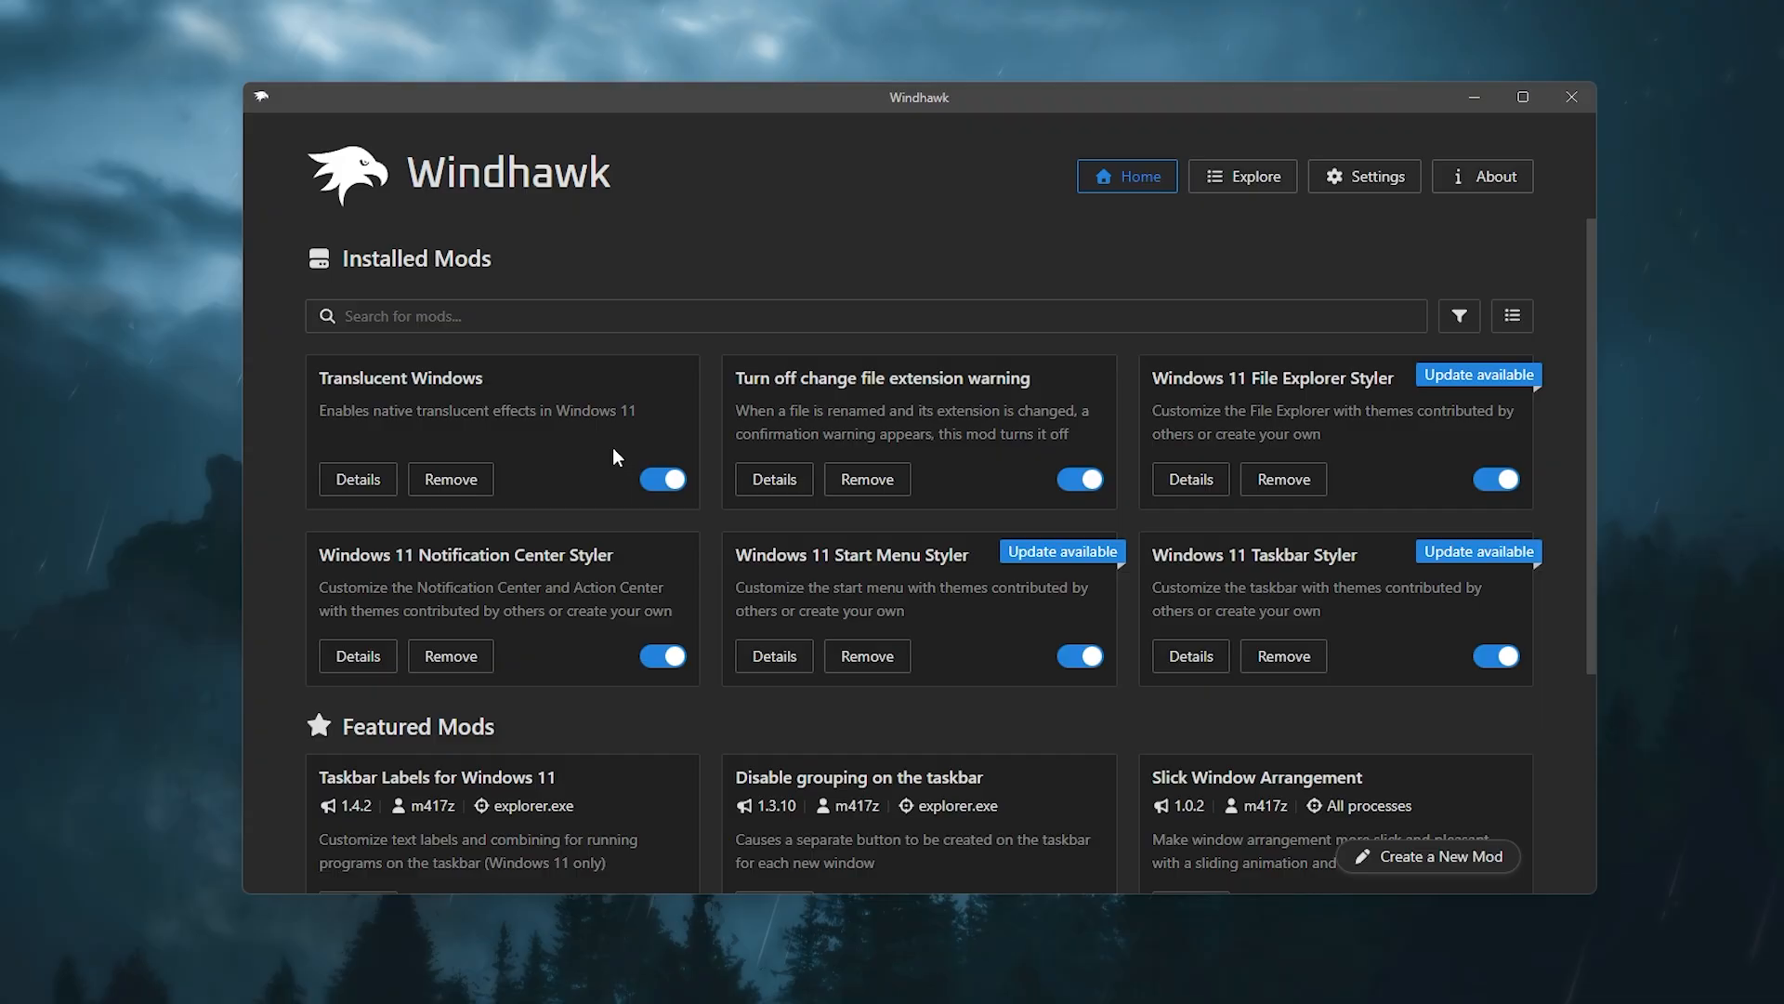
{"action": "left_click", "coordinate": [357, 481]}
{"action": "left_click", "coordinate": [446, 442]}
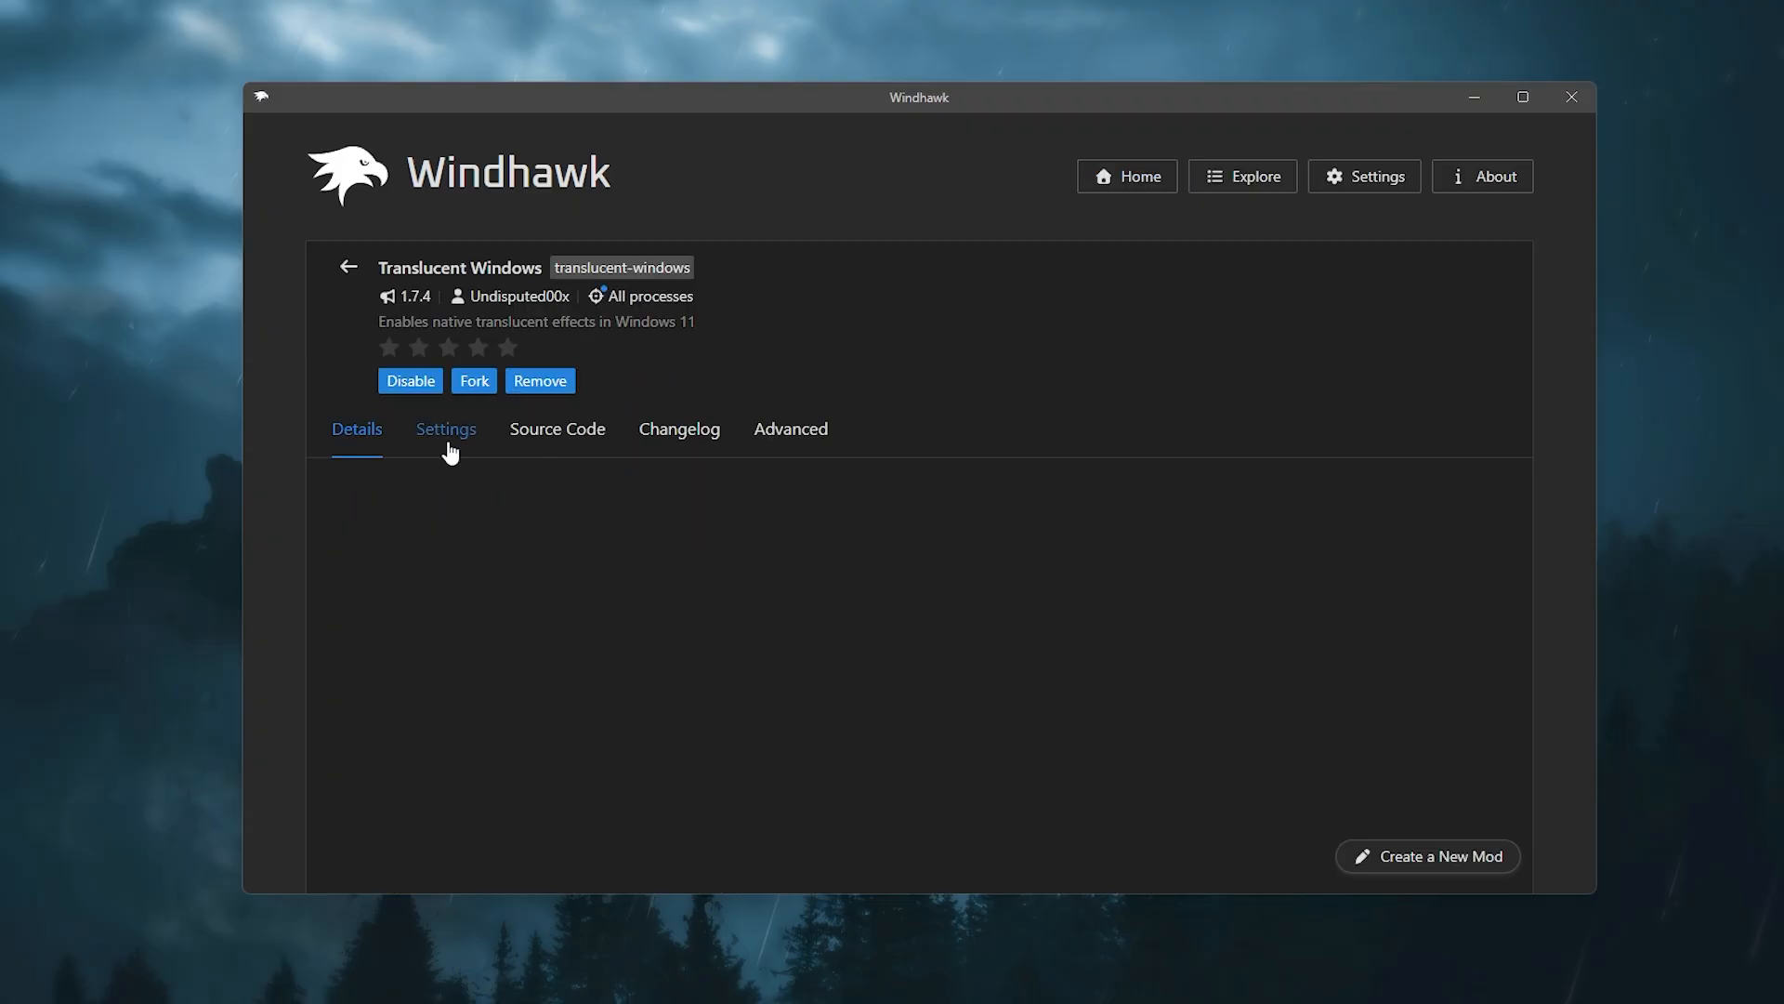
Step: Examine the rendering customization options and the Background translucent effects choices of Translucent Windows
{"action": "scroll", "coordinate": [585, 640], "scroll_direction": "down", "scroll_amount": 3}
{"action": "scroll", "coordinate": [589, 631], "scroll_direction": "up", "scroll_amount": 1}
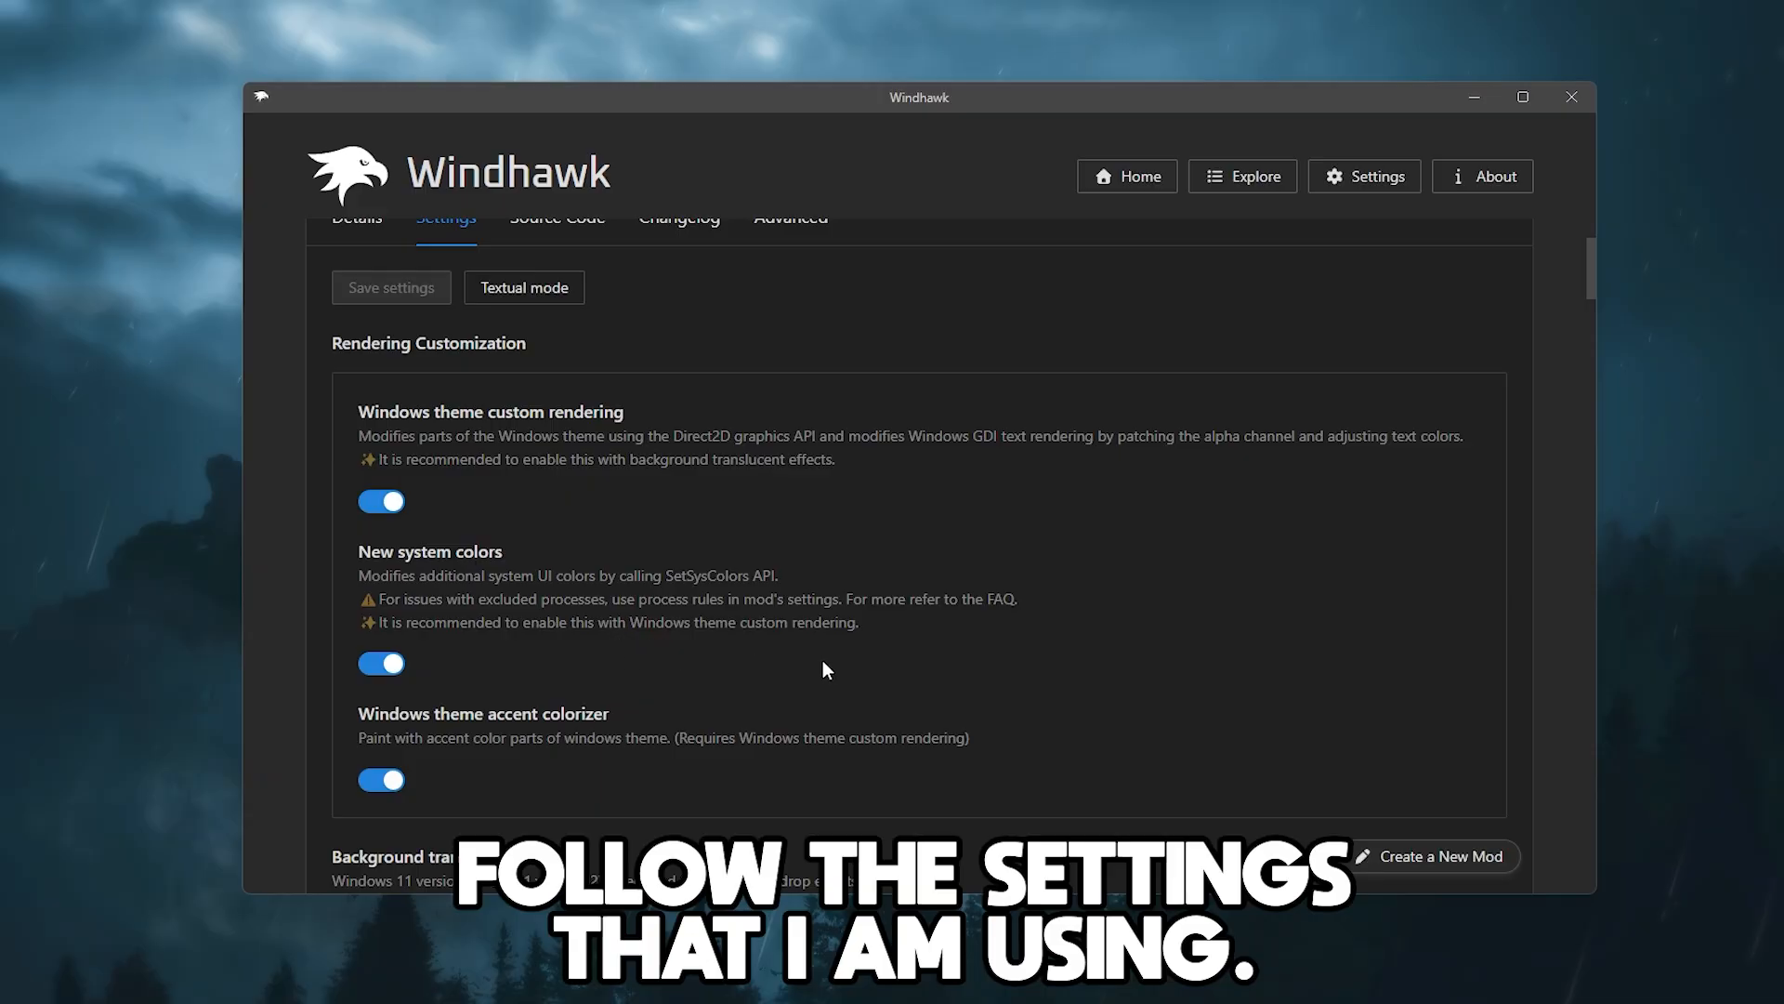
{"action": "scroll", "coordinate": [835, 659], "scroll_direction": "down", "scroll_amount": 4}
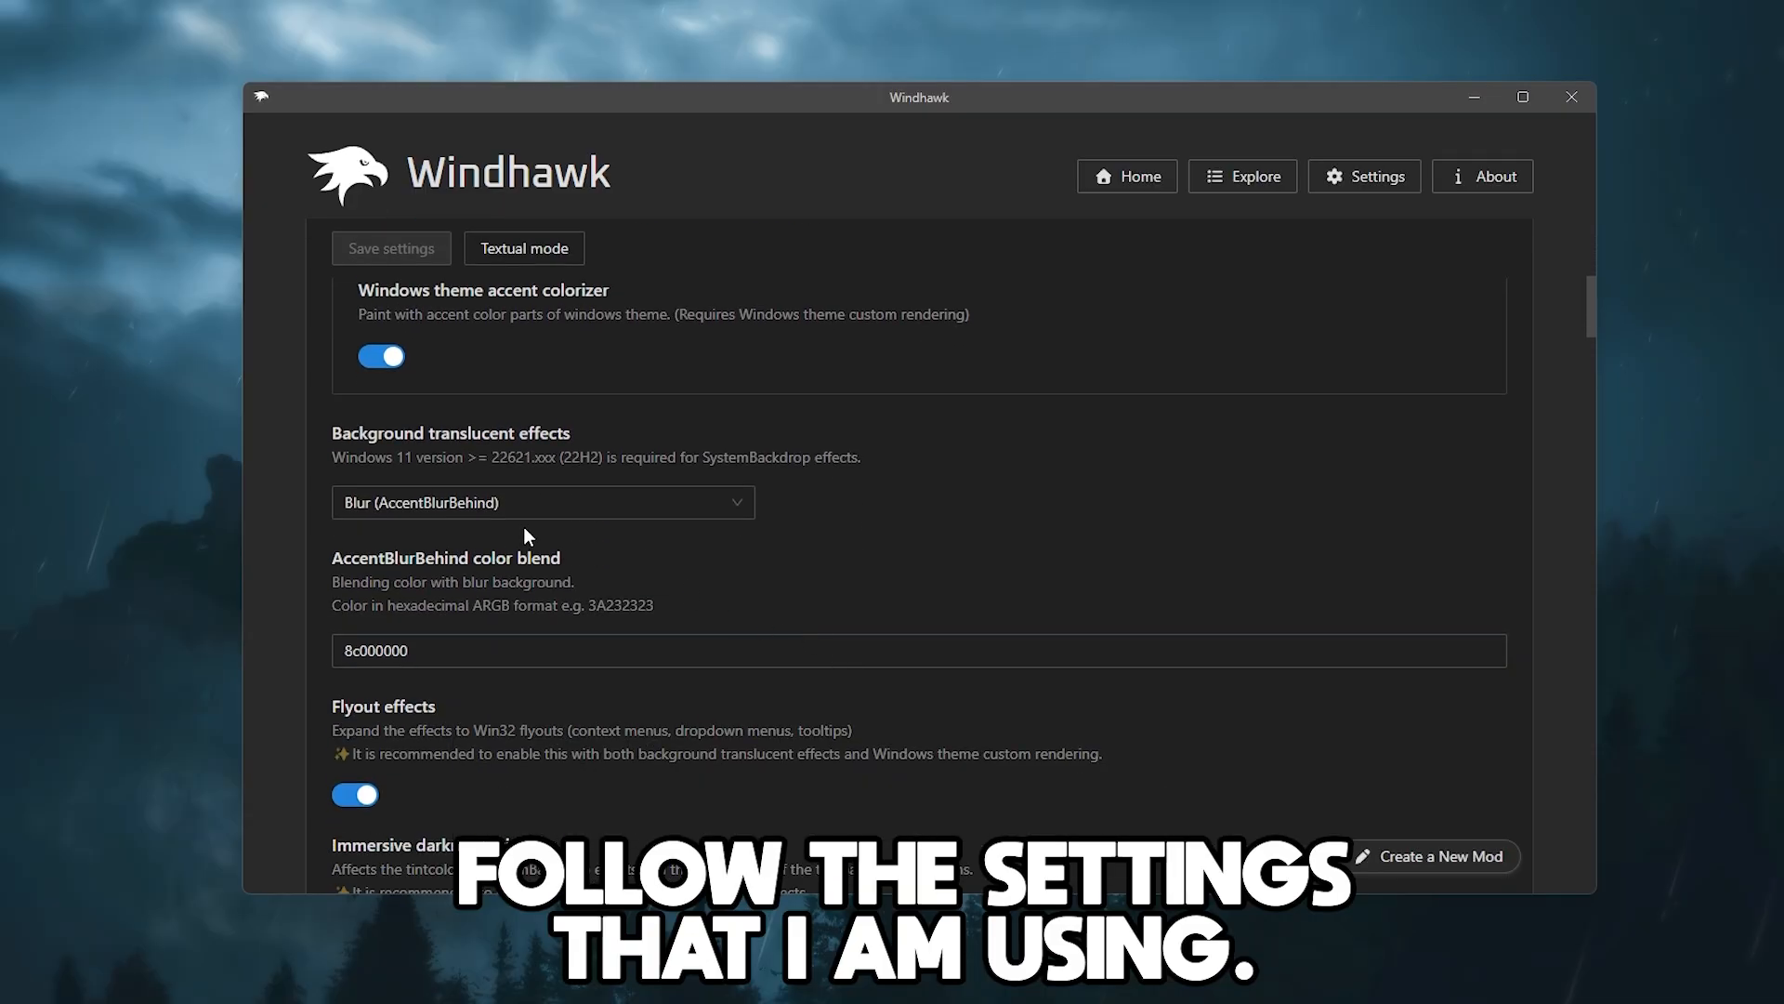
{"action": "left_click", "coordinate": [534, 504]}
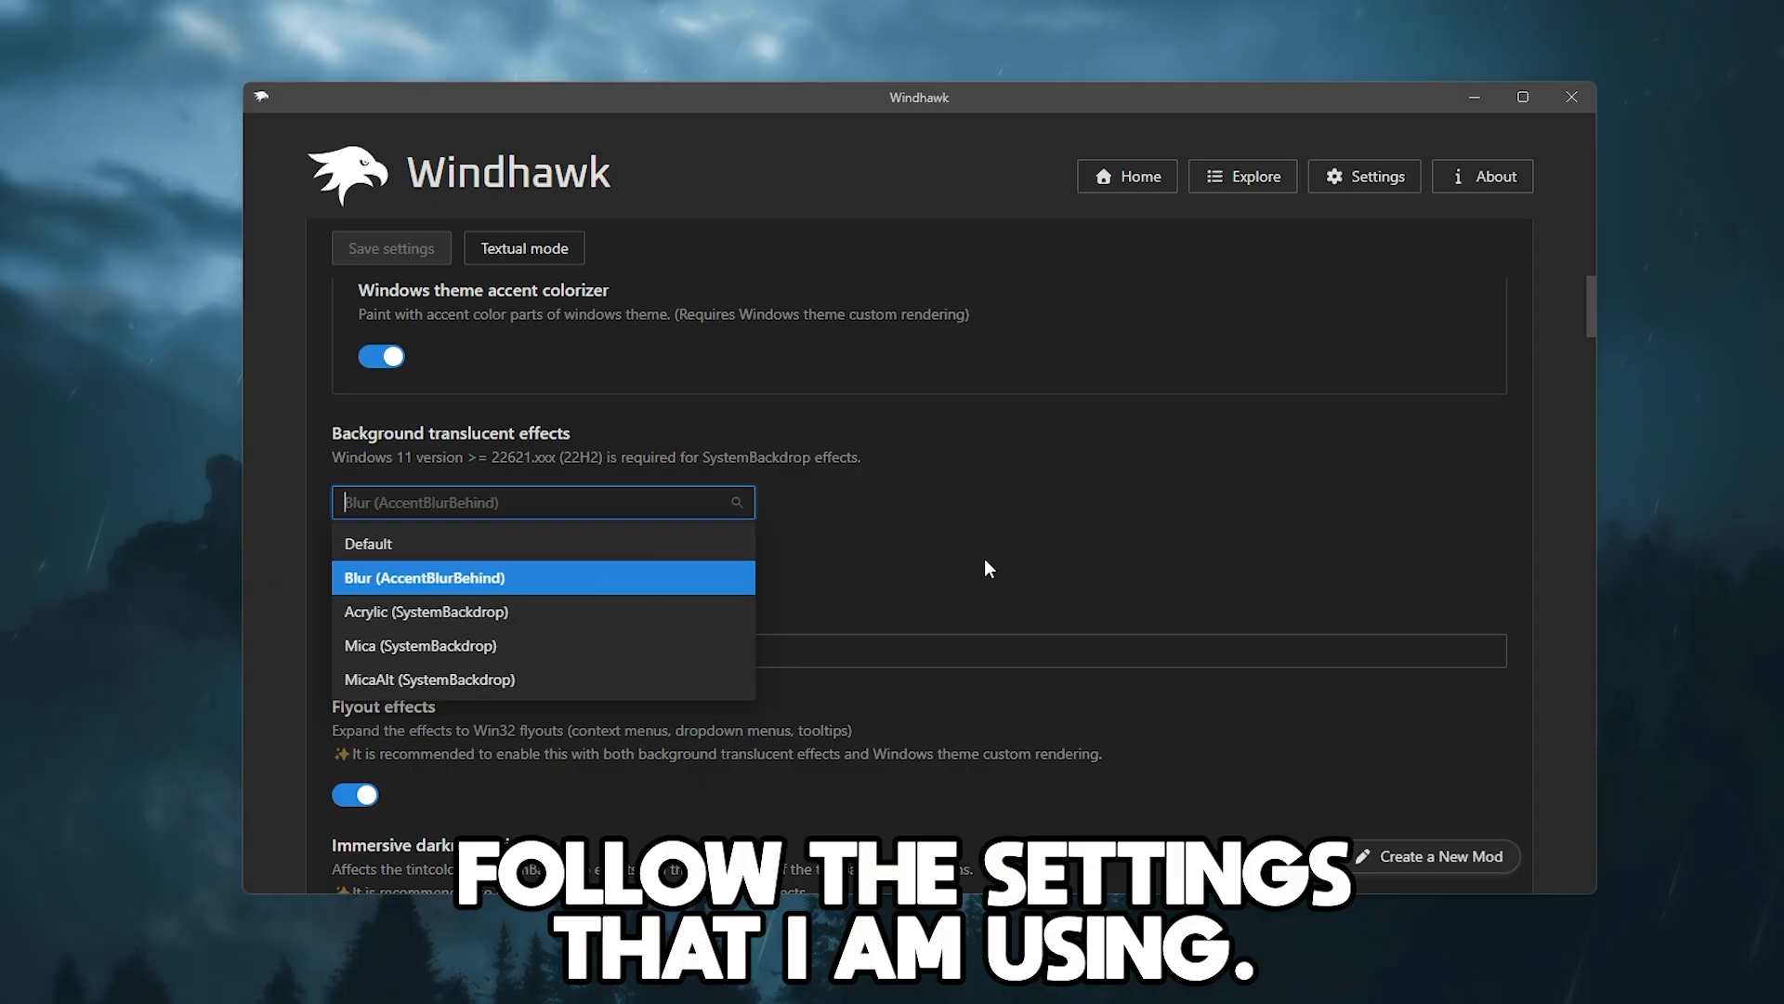
{"action": "left_click", "coordinate": [1168, 548]}
Step: Scroll through the remaining Translucent Windows settings, including titlebar, border and titlebar text colors
{"action": "scroll", "coordinate": [1099, 526], "scroll_direction": "down", "scroll_amount": 6}
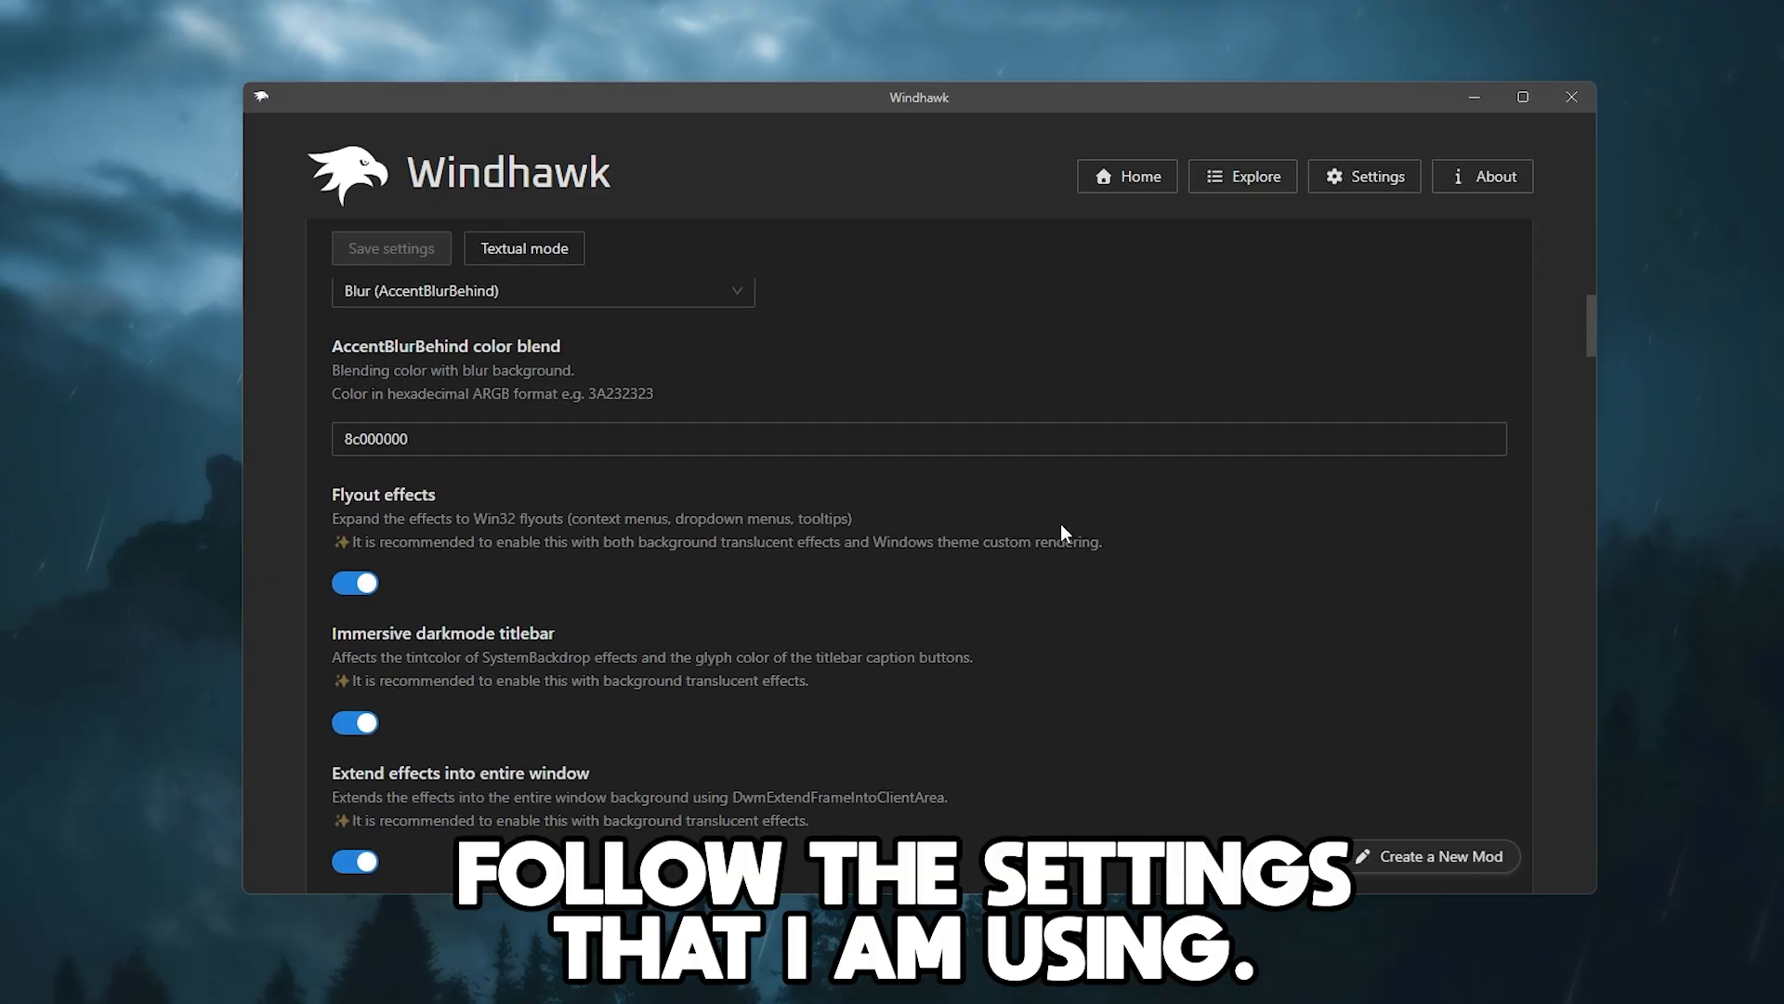
{"action": "scroll", "coordinate": [942, 569], "scroll_direction": "down", "scroll_amount": 11}
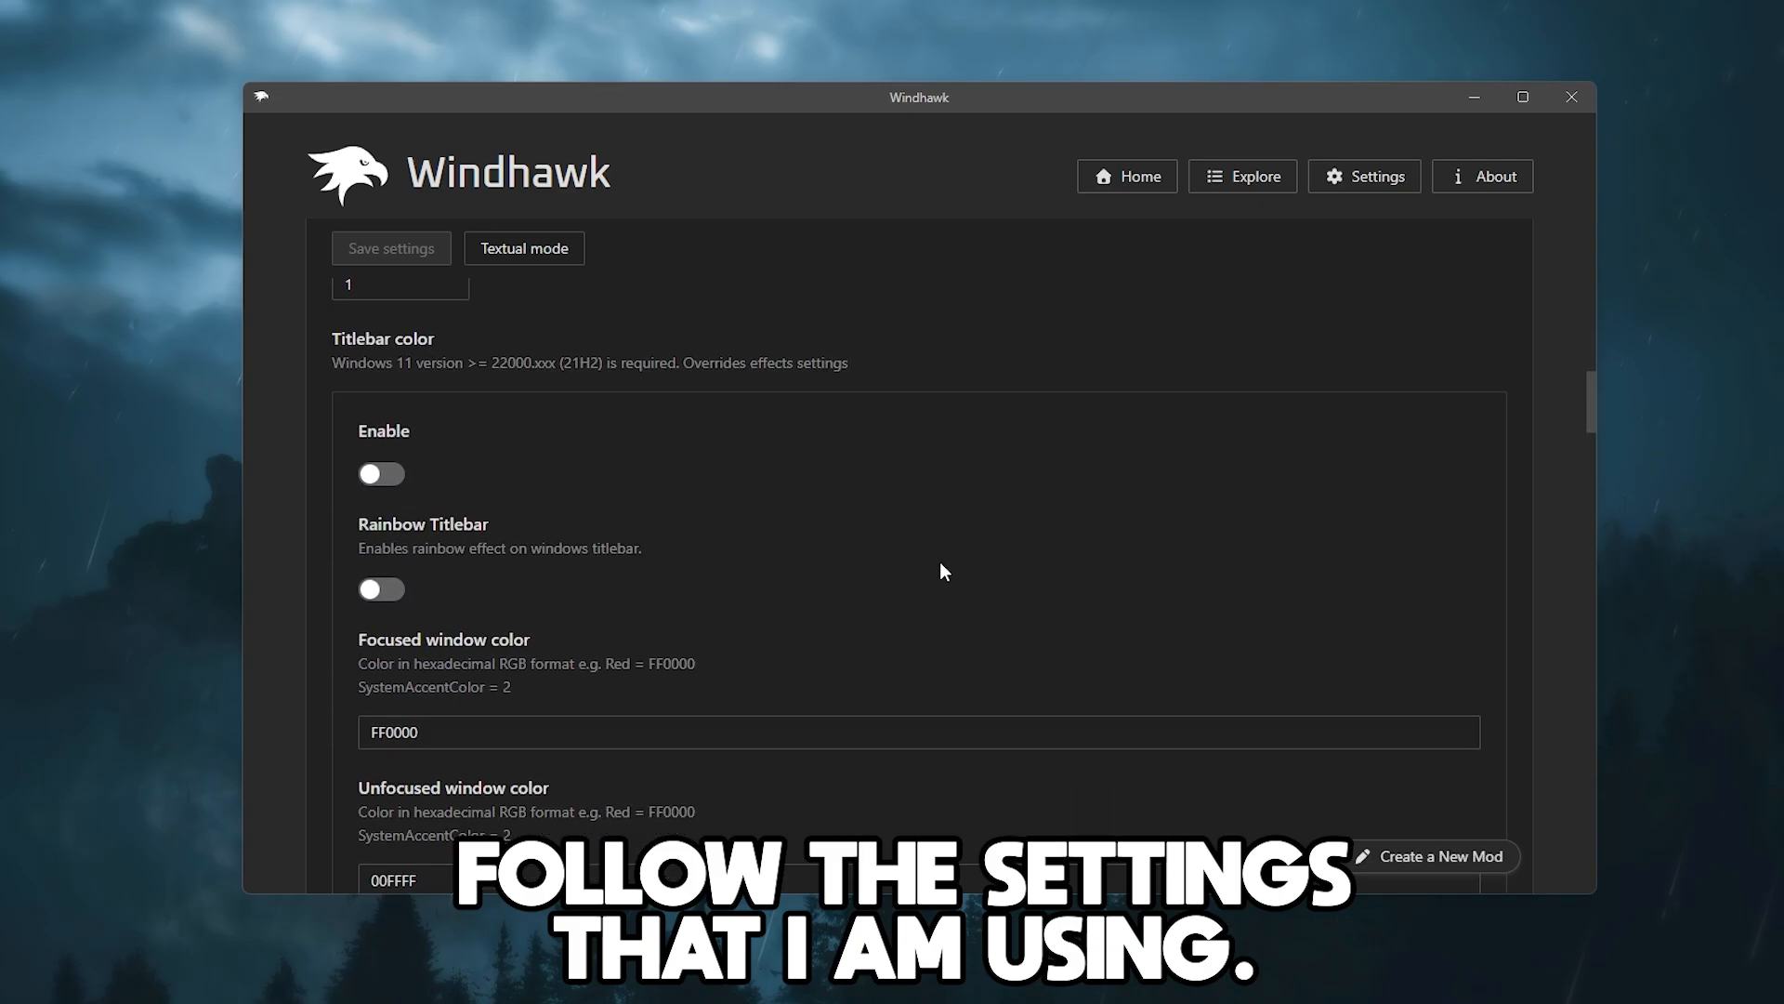
{"action": "scroll", "coordinate": [910, 572], "scroll_direction": "down", "scroll_amount": 12}
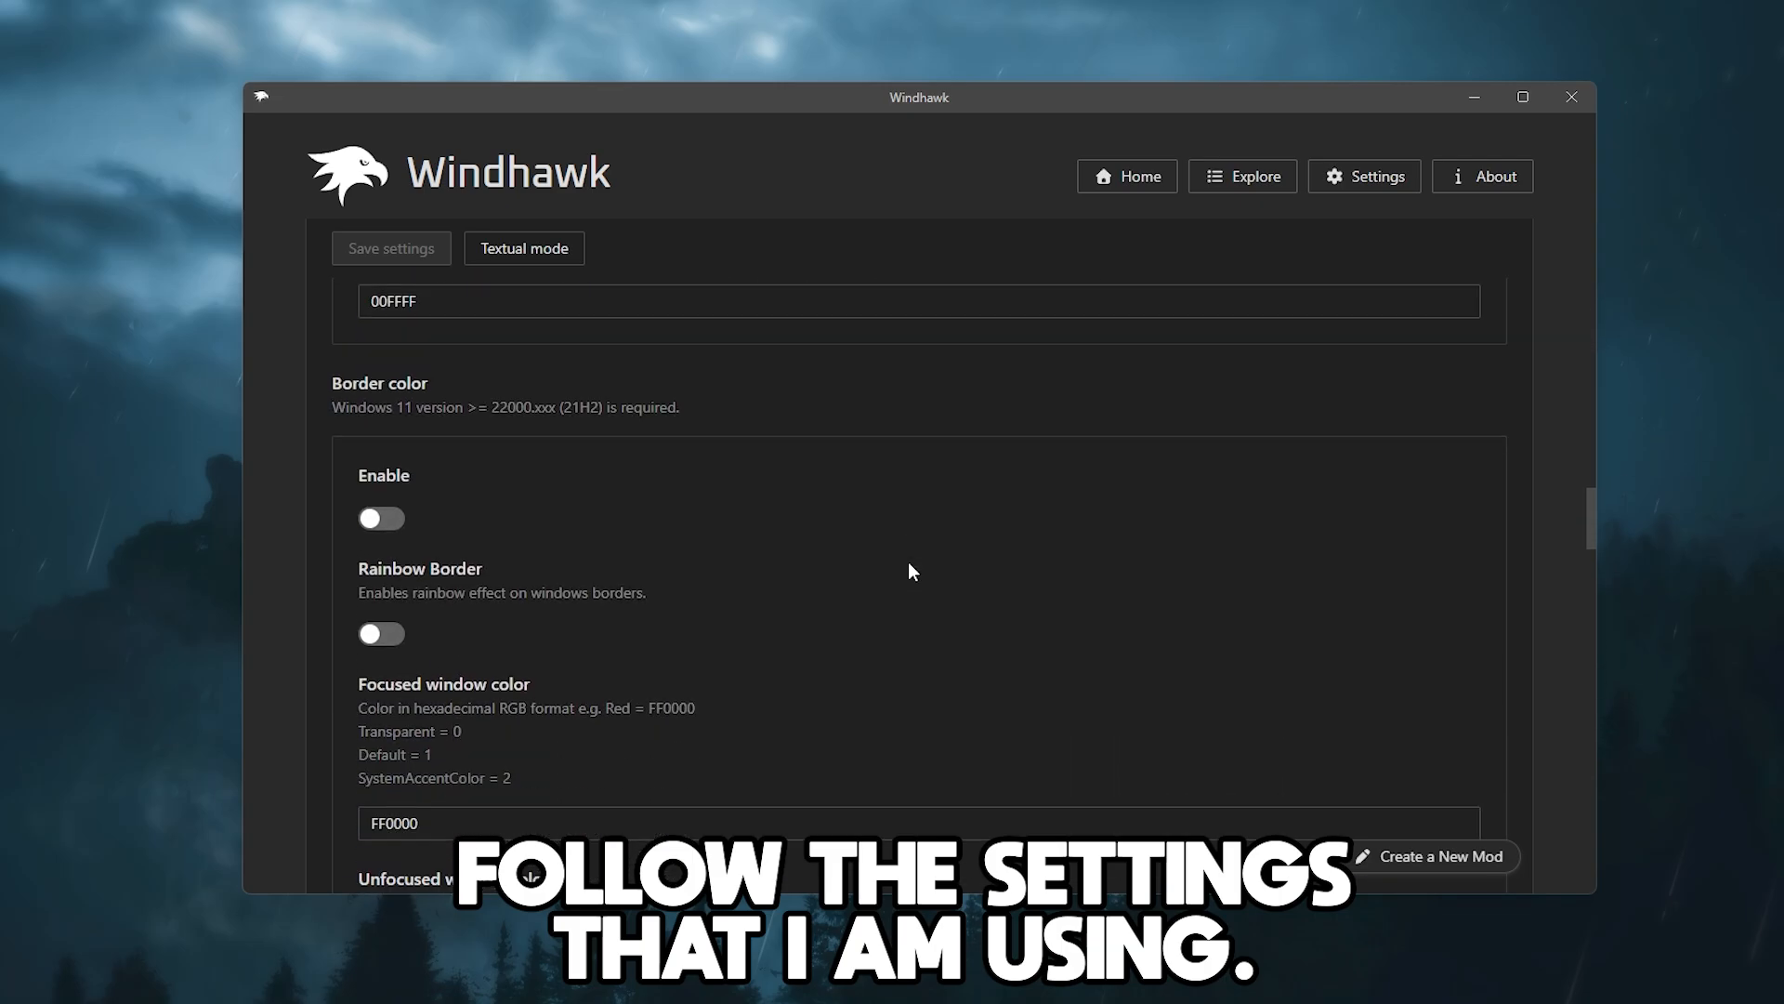
{"action": "scroll", "coordinate": [907, 566], "scroll_direction": "up", "scroll_amount": 20}
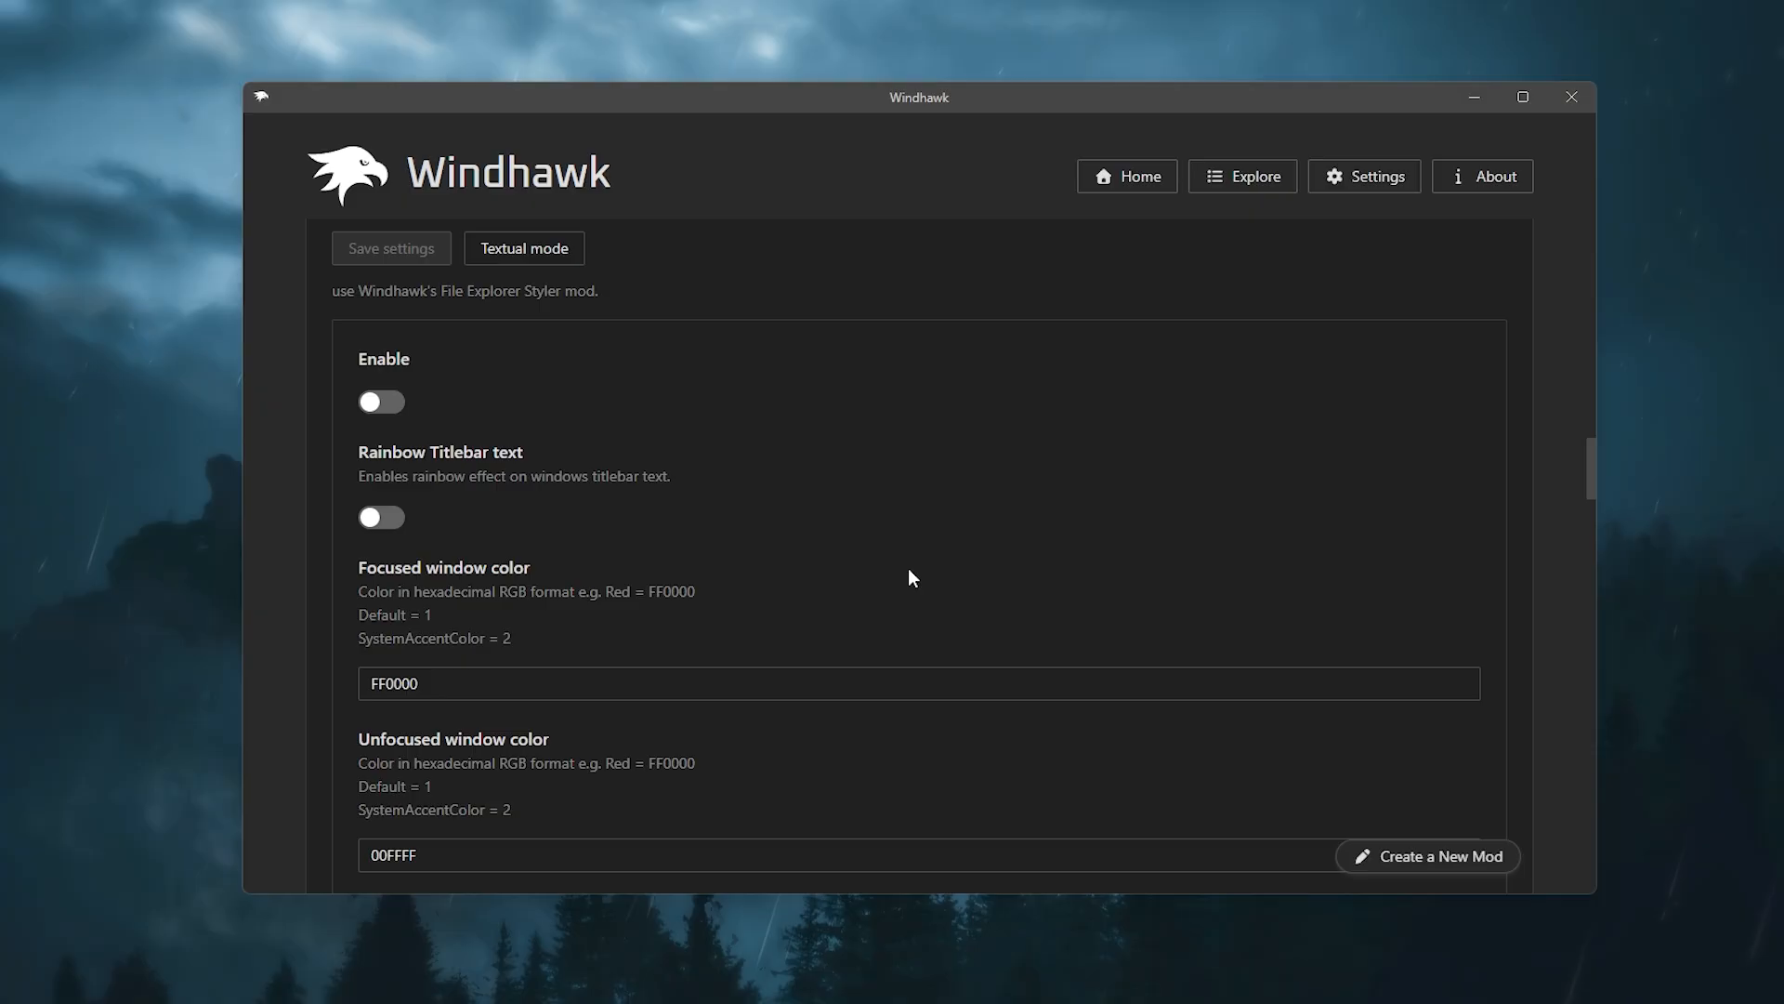
{"action": "scroll", "coordinate": [914, 587], "scroll_direction": "up", "scroll_amount": 6}
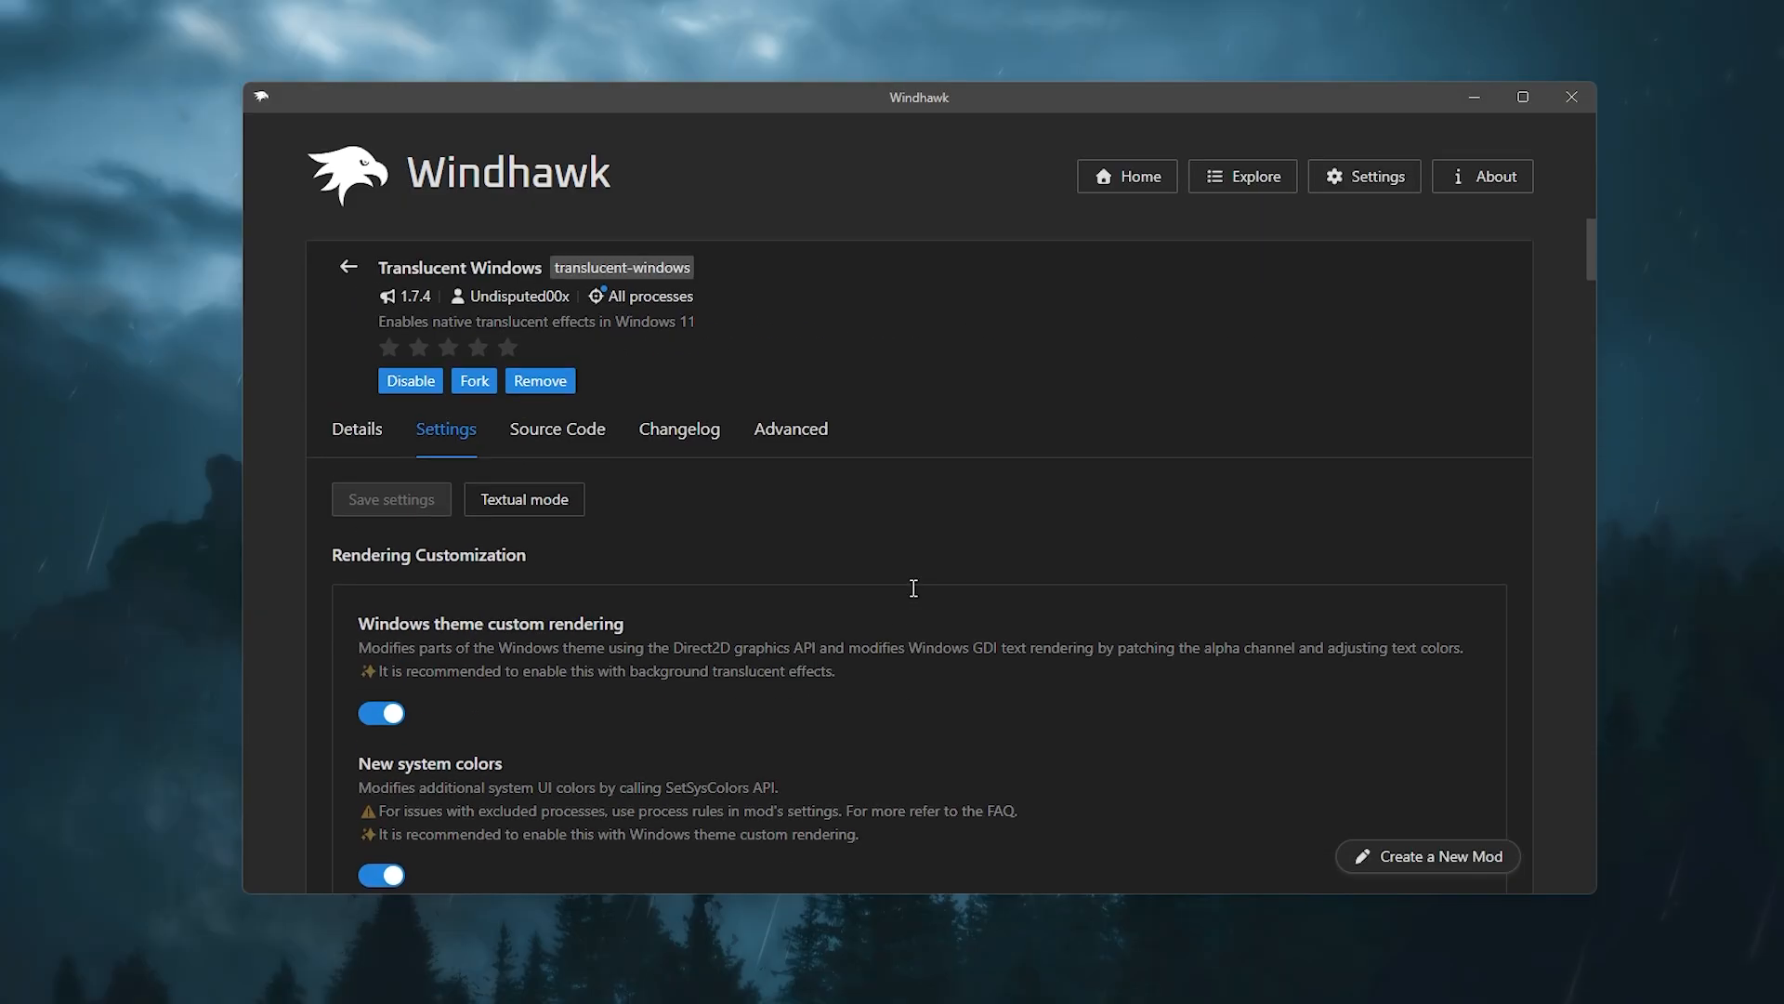
{"action": "scroll", "coordinate": [912, 590], "scroll_direction": "down", "scroll_amount": 3}
{"action": "scroll", "coordinate": [560, 526], "scroll_direction": "up", "scroll_amount": 1}
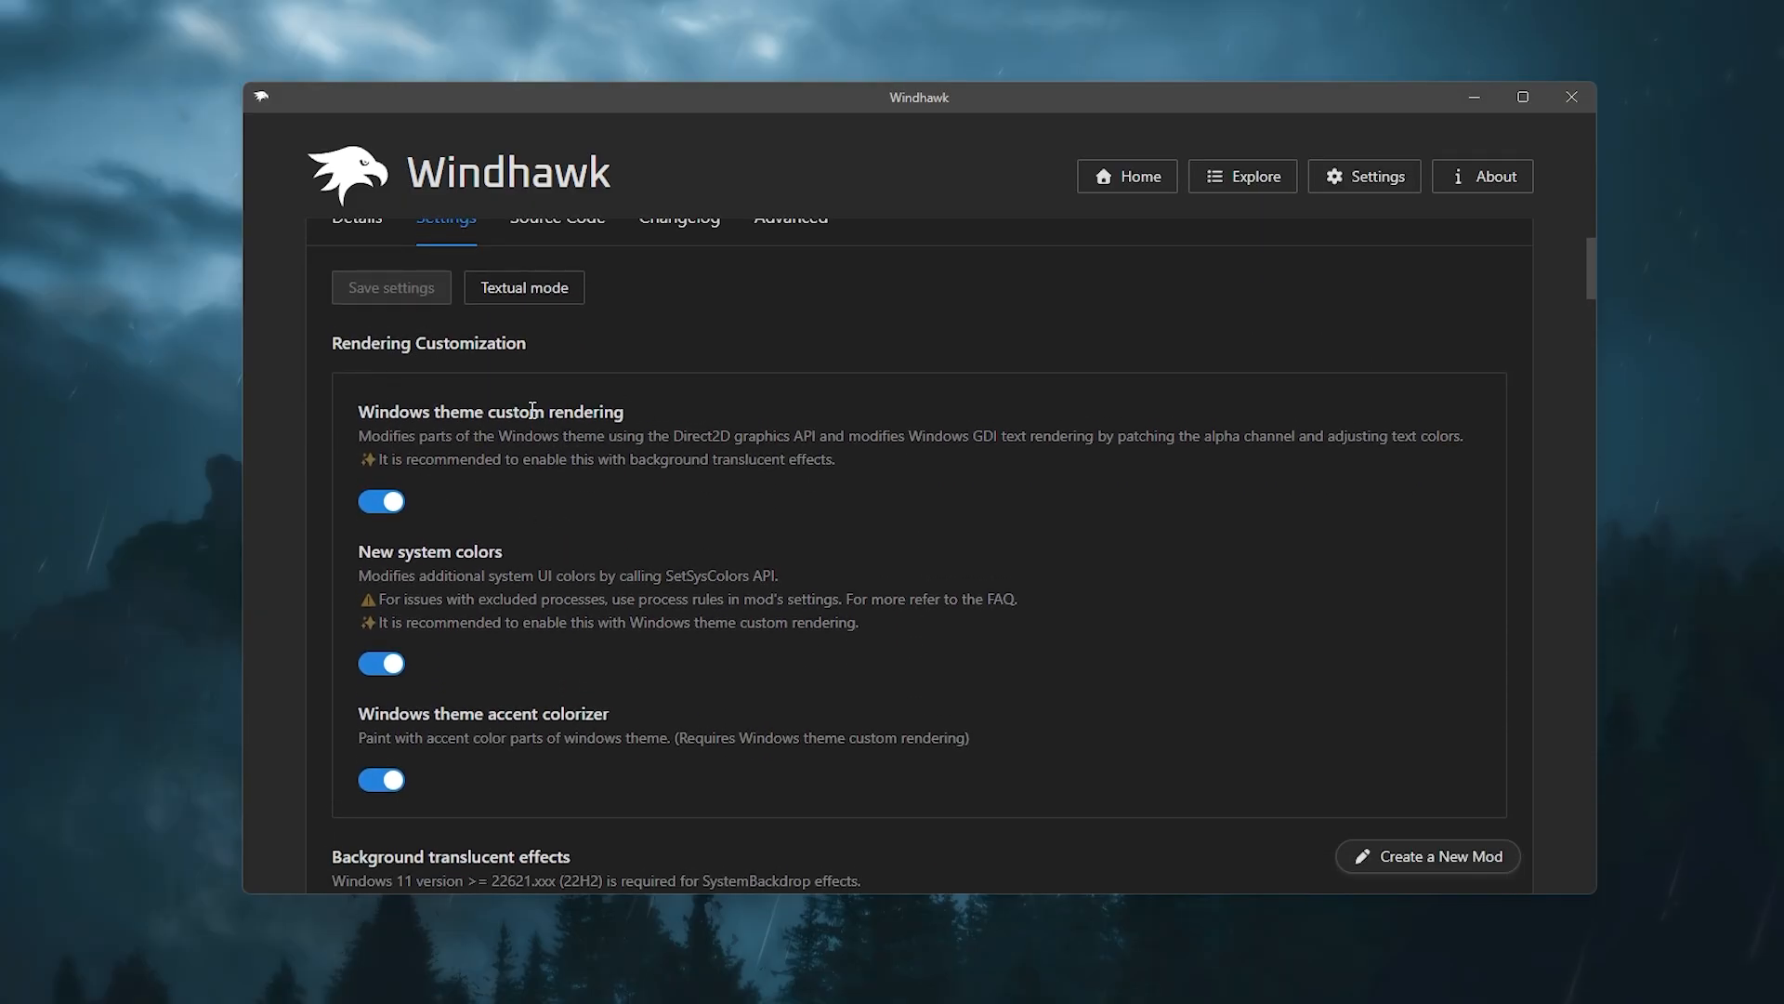
{"action": "scroll", "coordinate": [762, 773], "scroll_direction": "down", "scroll_amount": 2}
{"action": "scroll", "coordinate": [761, 773], "scroll_direction": "up", "scroll_amount": 3}
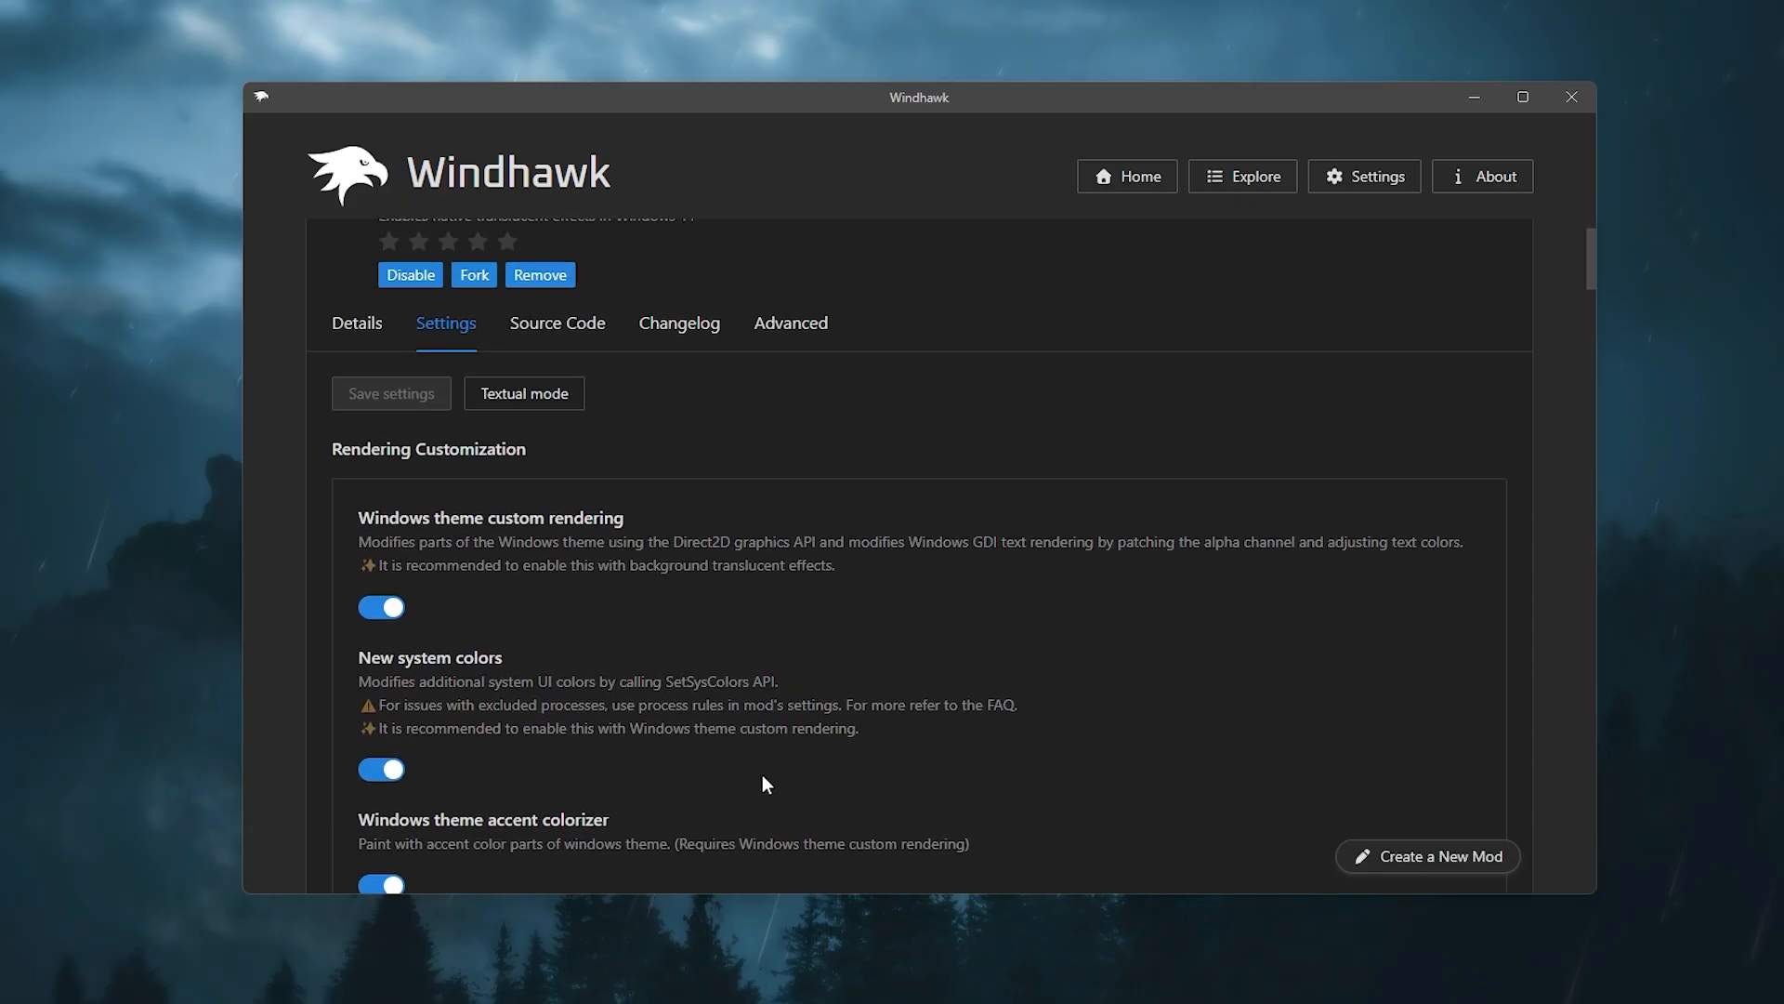
{"action": "scroll", "coordinate": [762, 773], "scroll_direction": "down", "scroll_amount": 8}
{"action": "scroll", "coordinate": [653, 573], "scroll_direction": "up", "scroll_amount": 9}
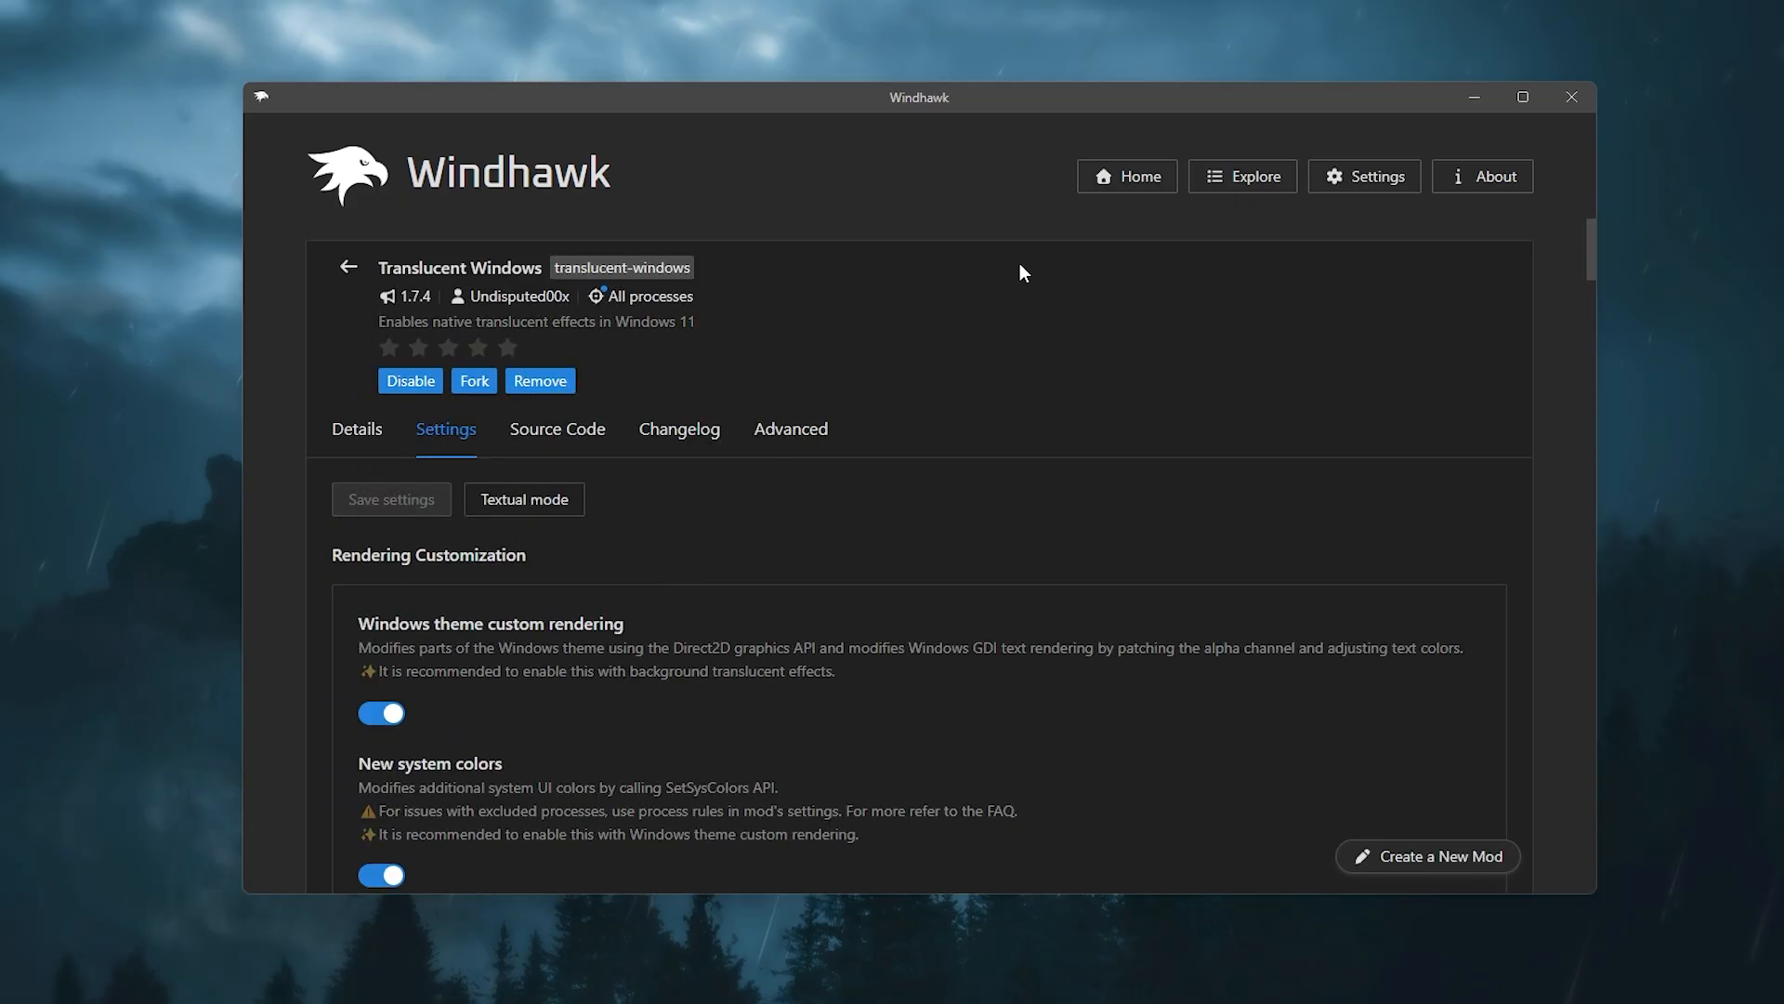
Step: Return to the home page and open the Windows 11 File Explorer Styler settings
{"action": "left_click", "coordinate": [1144, 183]}
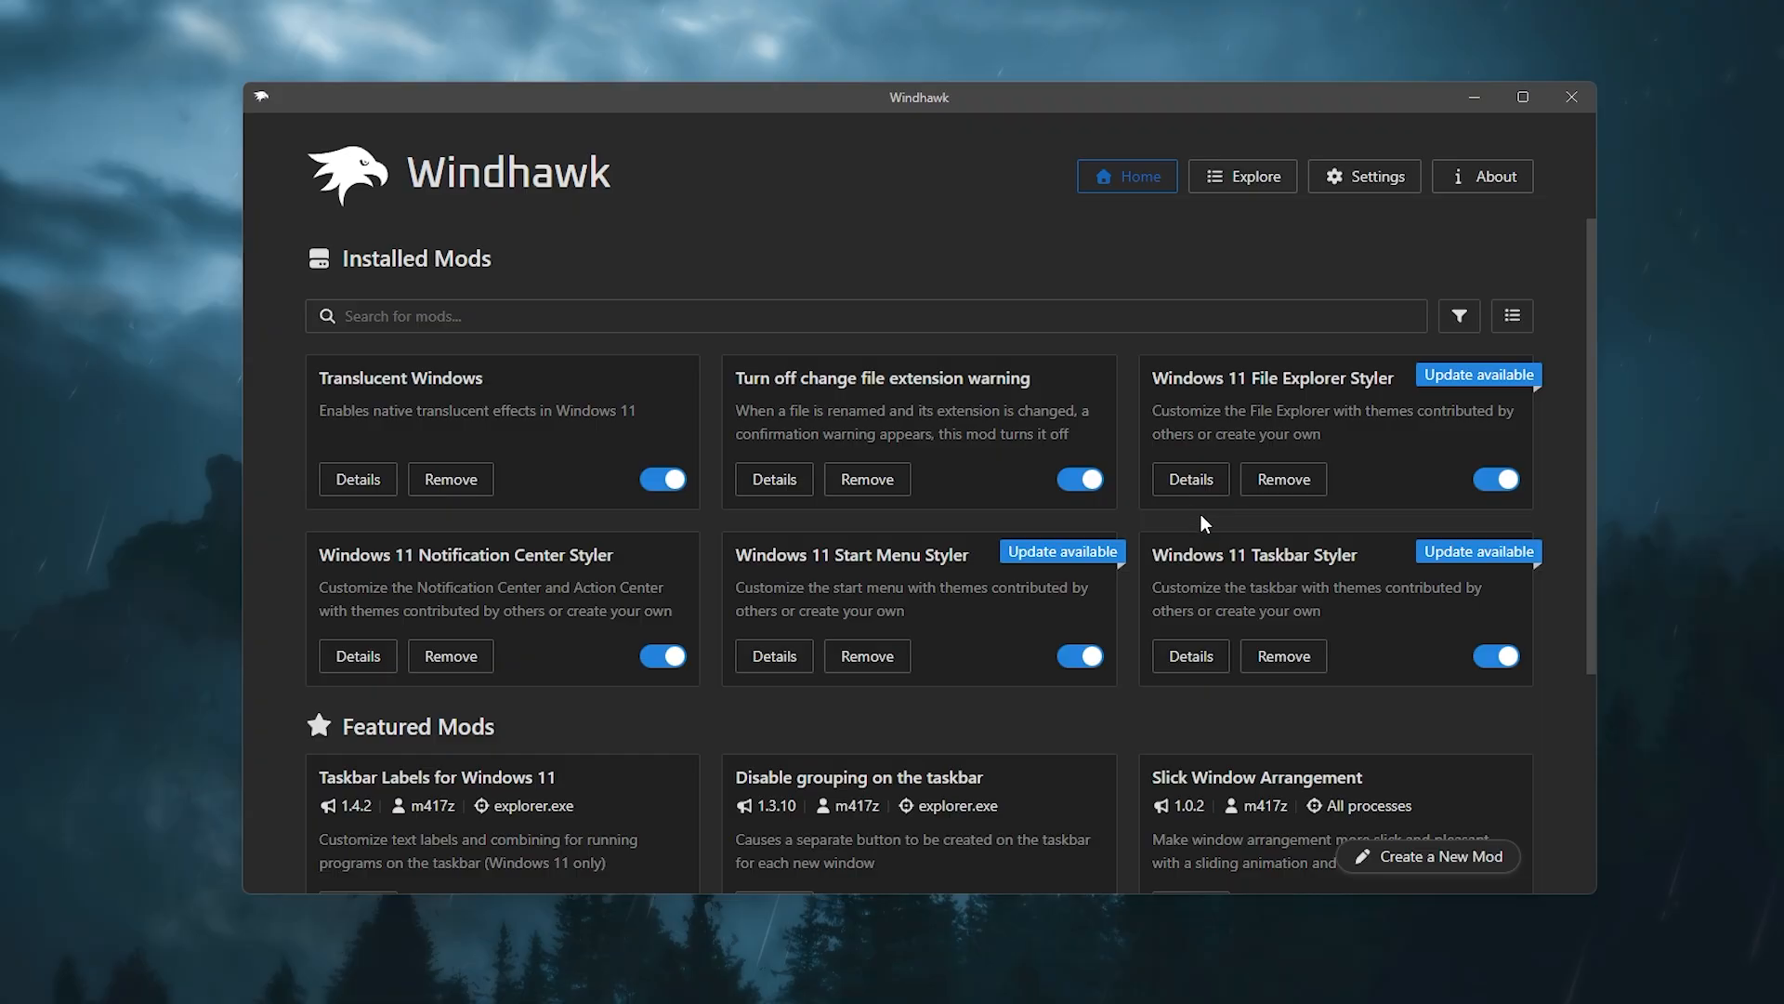
{"action": "left_click", "coordinate": [1191, 478]}
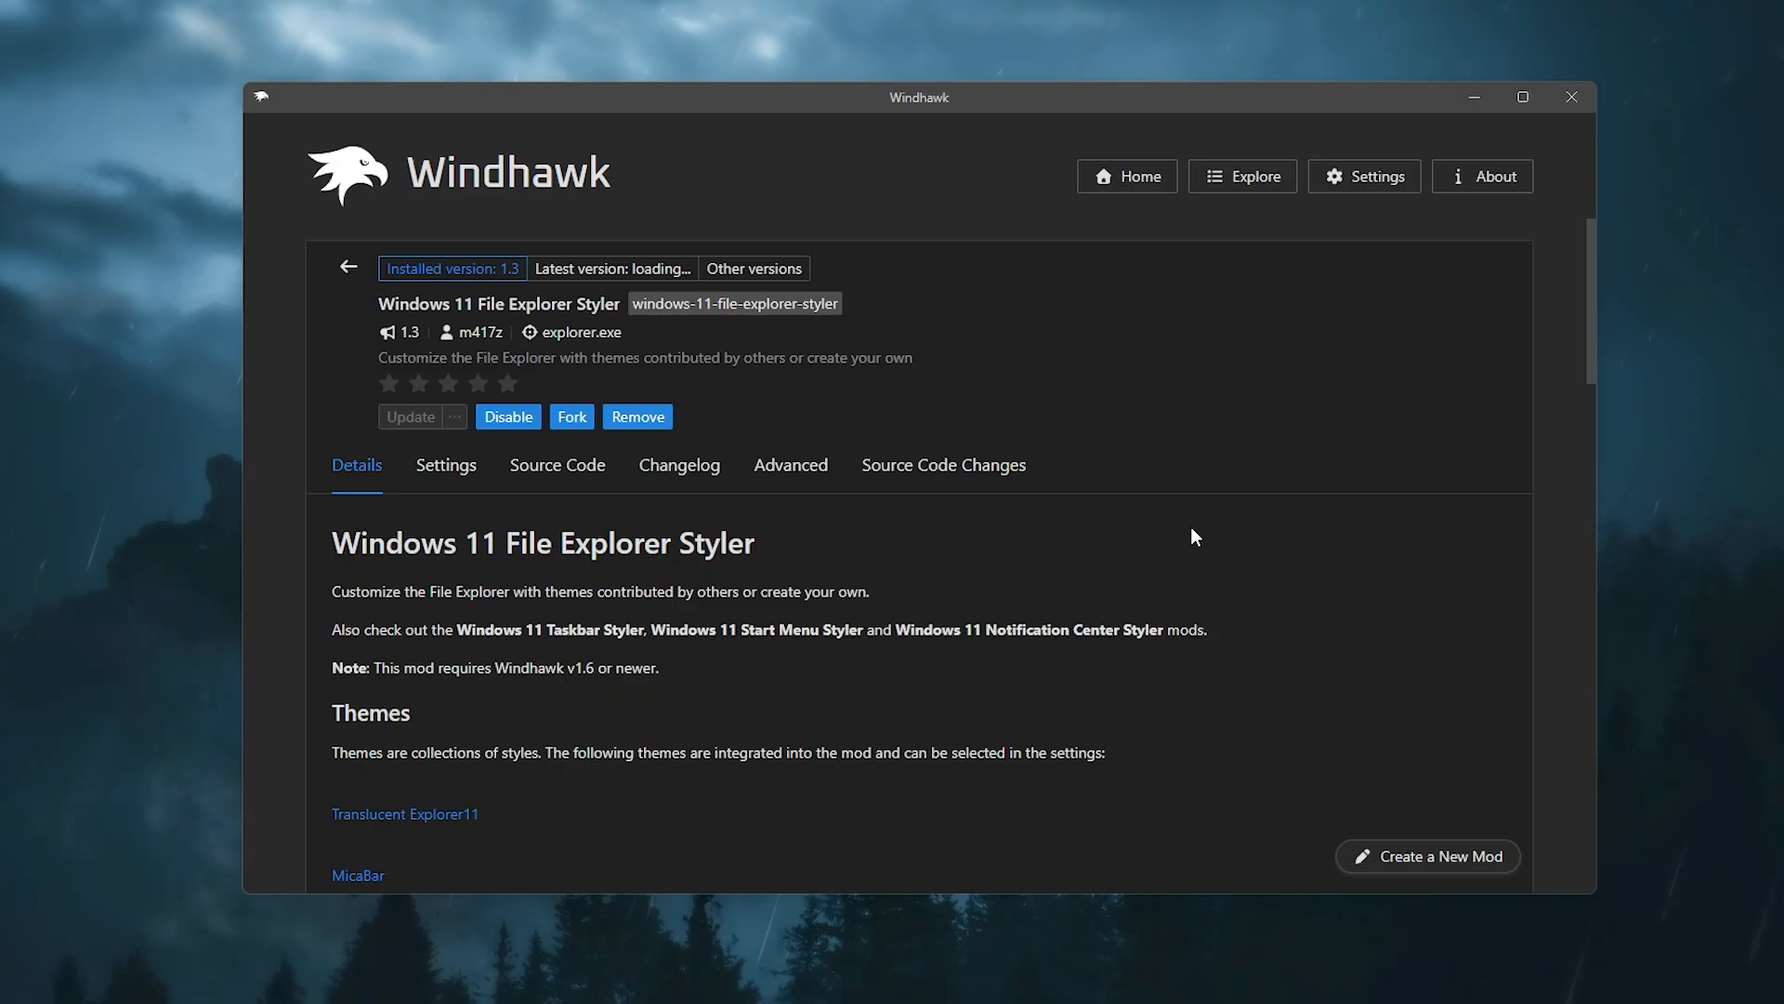
{"action": "left_click", "coordinate": [469, 465]}
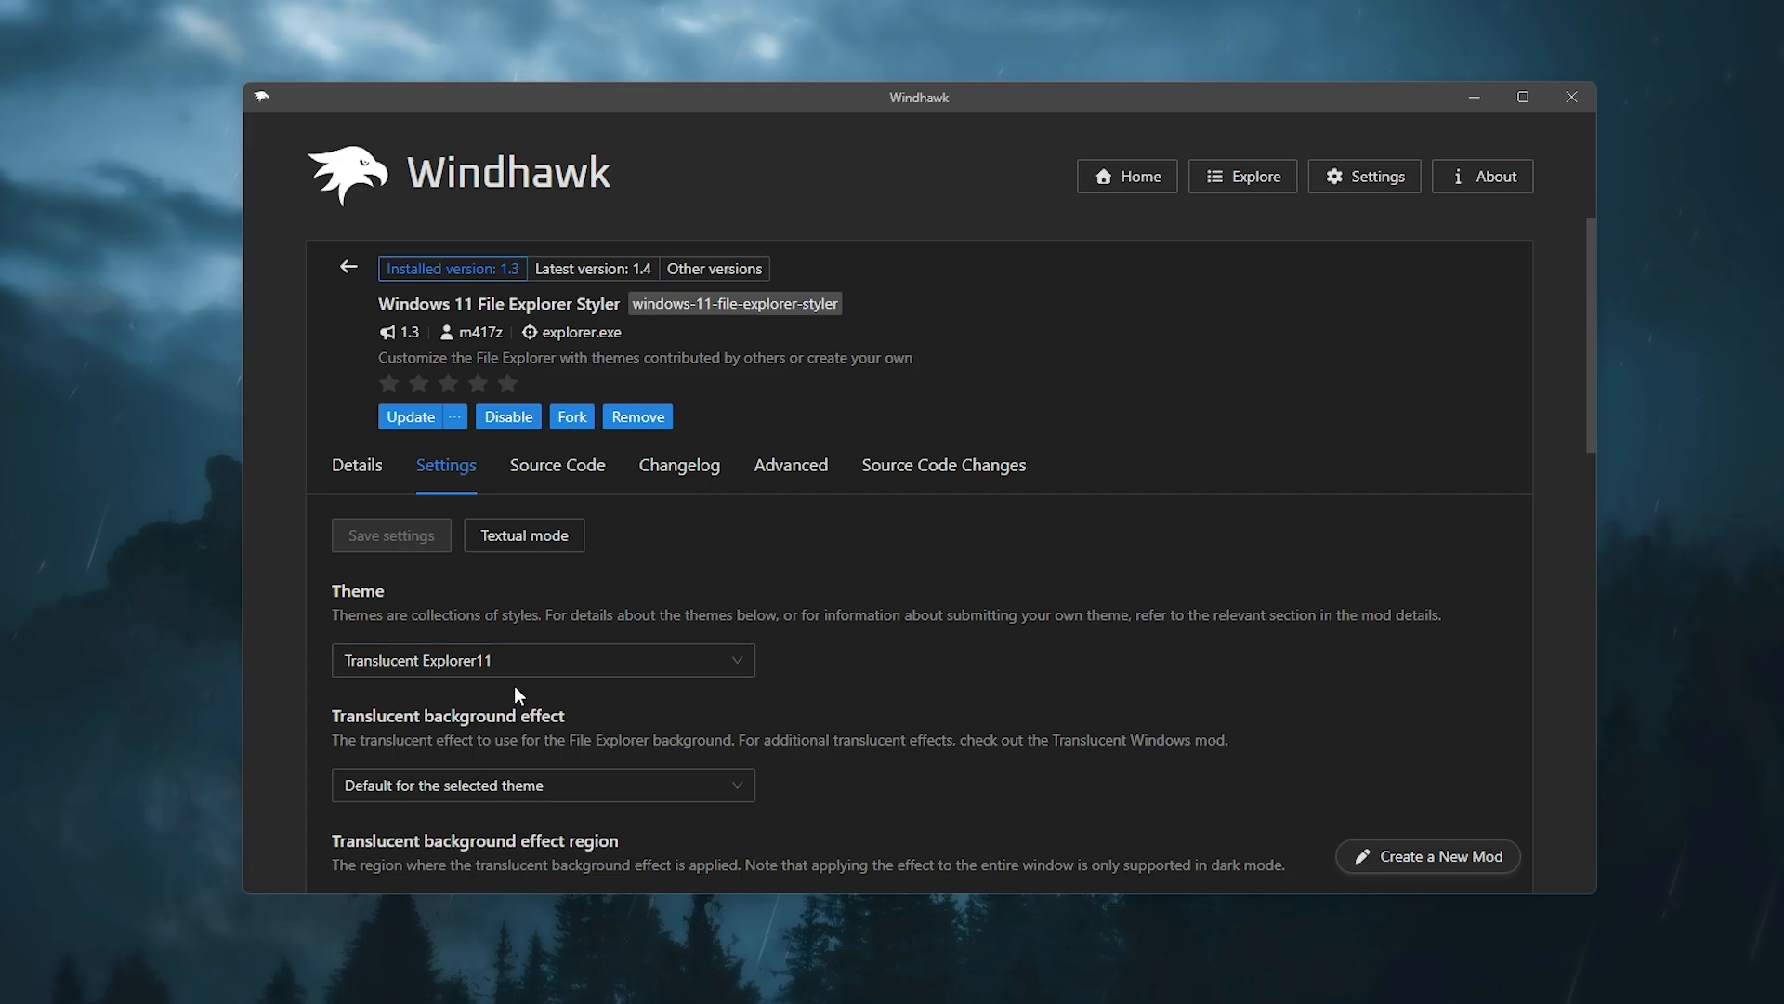
Step: Review the available File Explorer Styler themes in the Theme list
{"action": "left_click", "coordinate": [531, 665]}
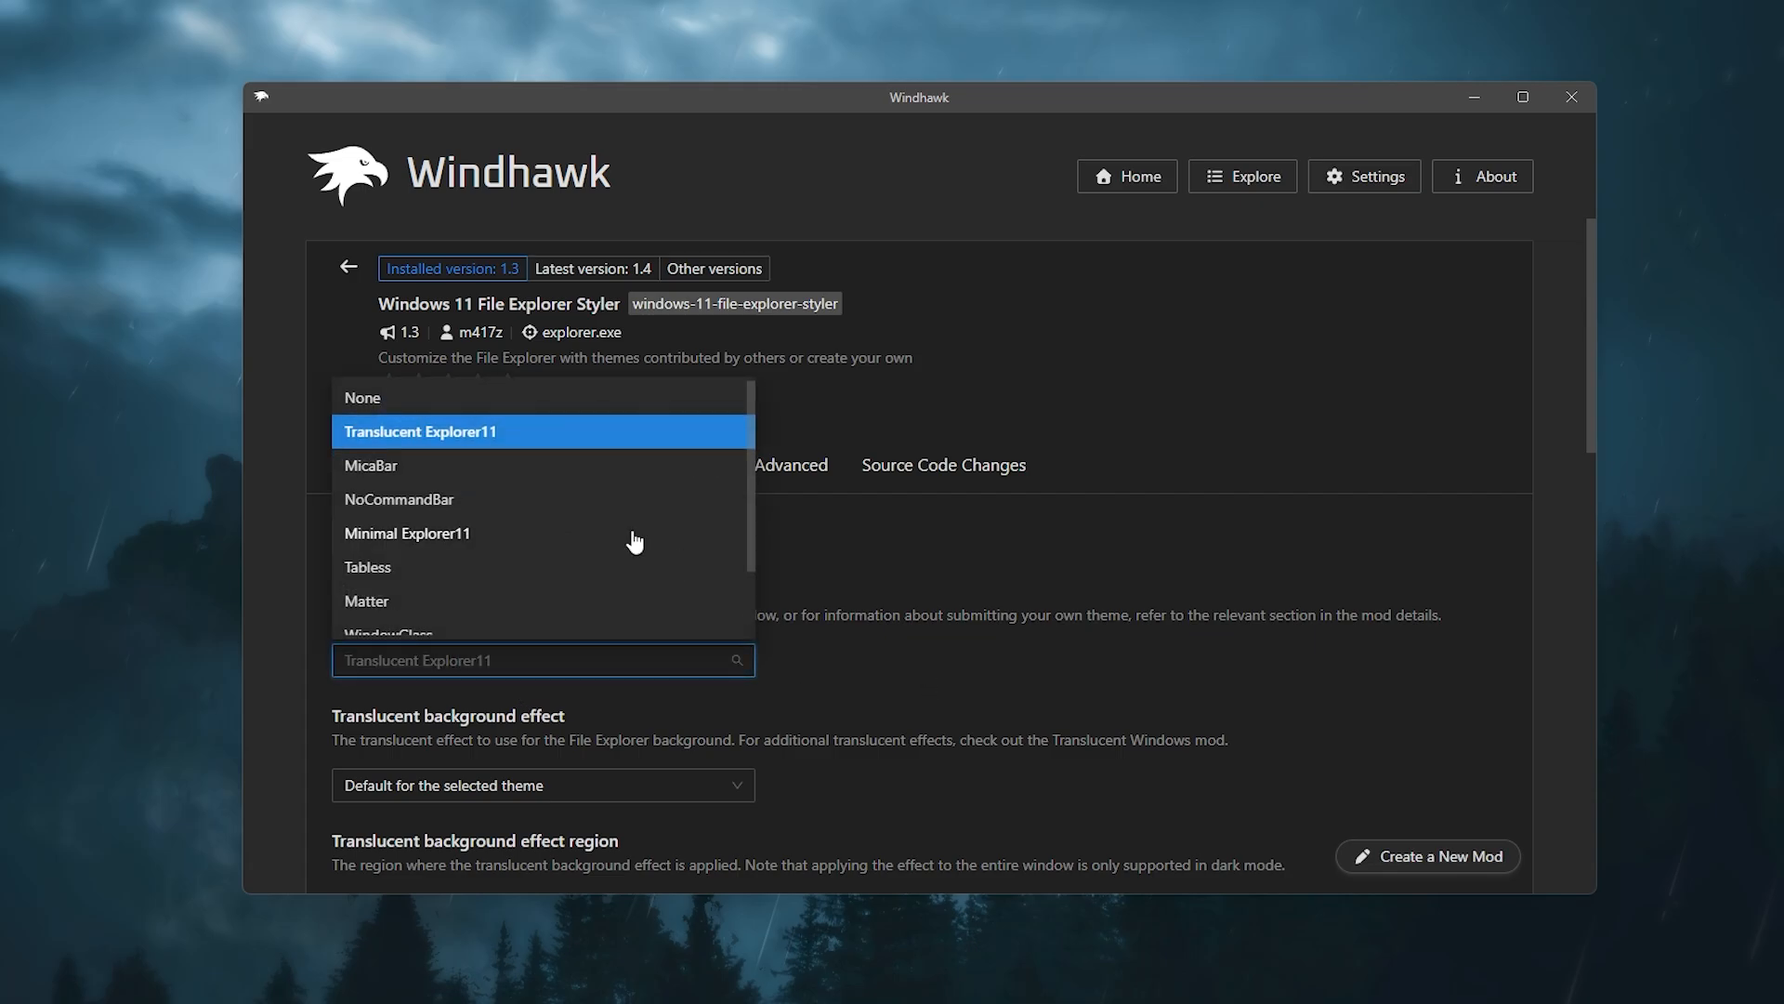
{"action": "scroll", "coordinate": [632, 543], "scroll_direction": "down", "scroll_amount": 3}
{"action": "scroll", "coordinate": [622, 546], "scroll_direction": "up", "scroll_amount": 3}
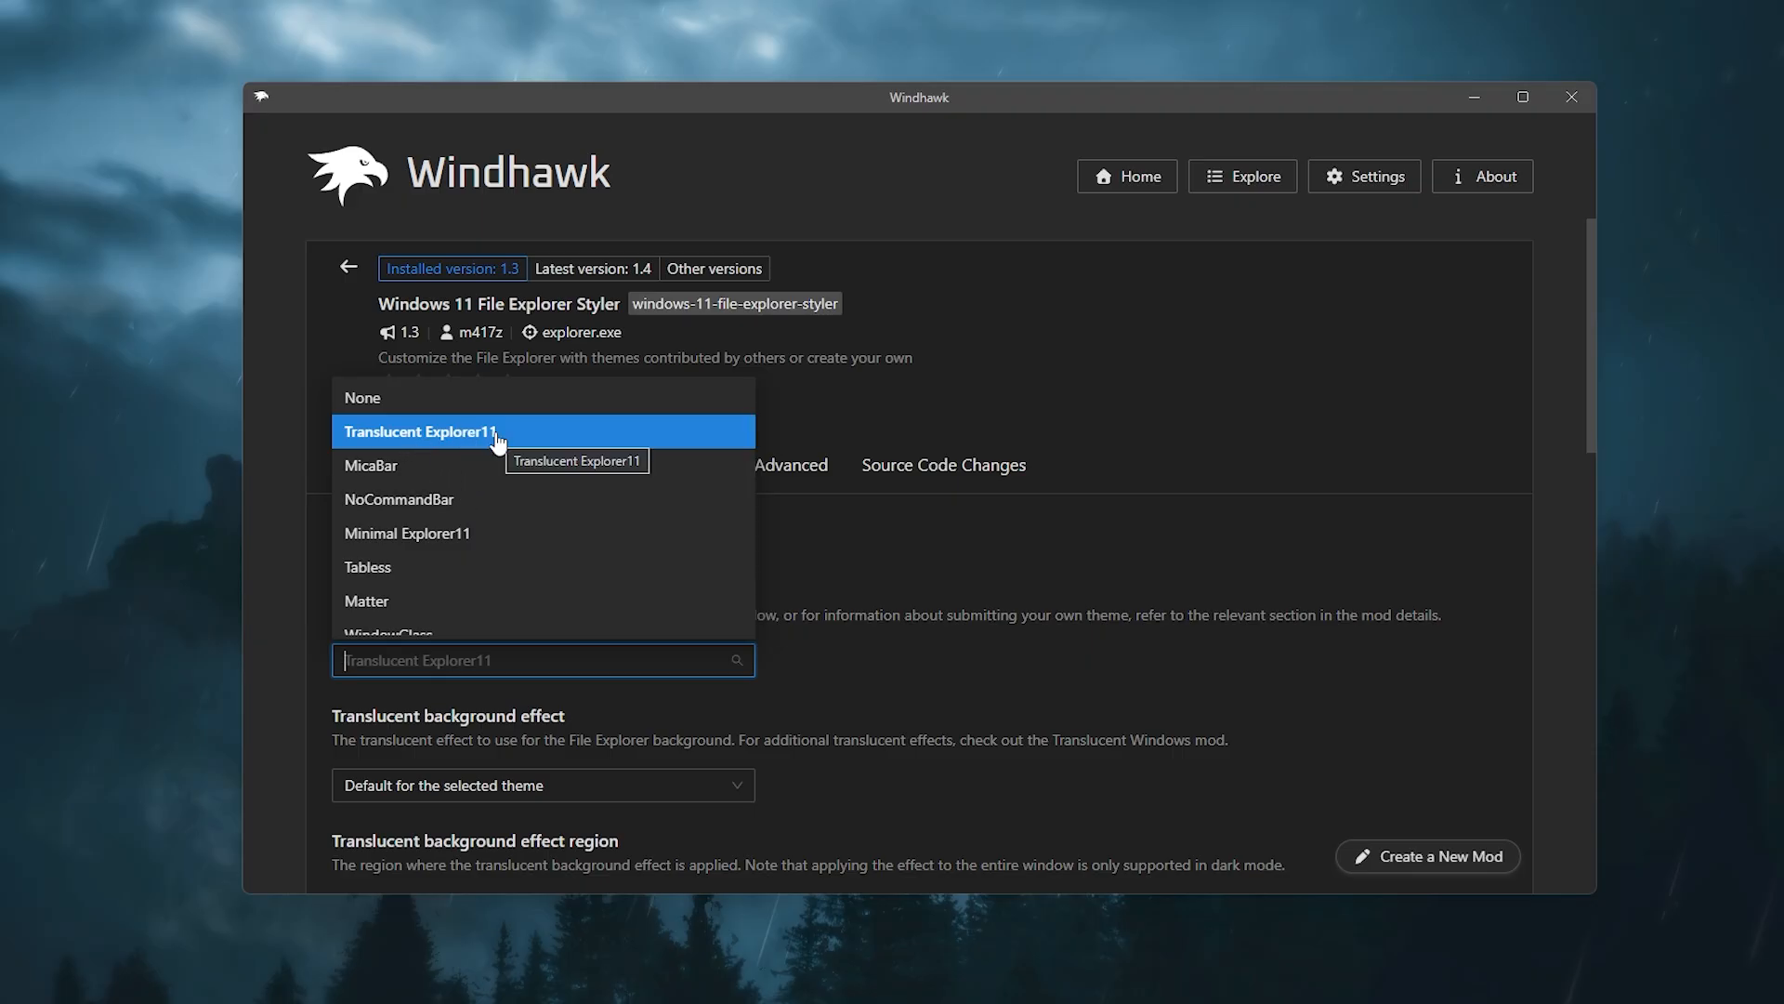
{"action": "left_click", "coordinate": [890, 527]}
{"action": "left_click", "coordinate": [966, 725]}
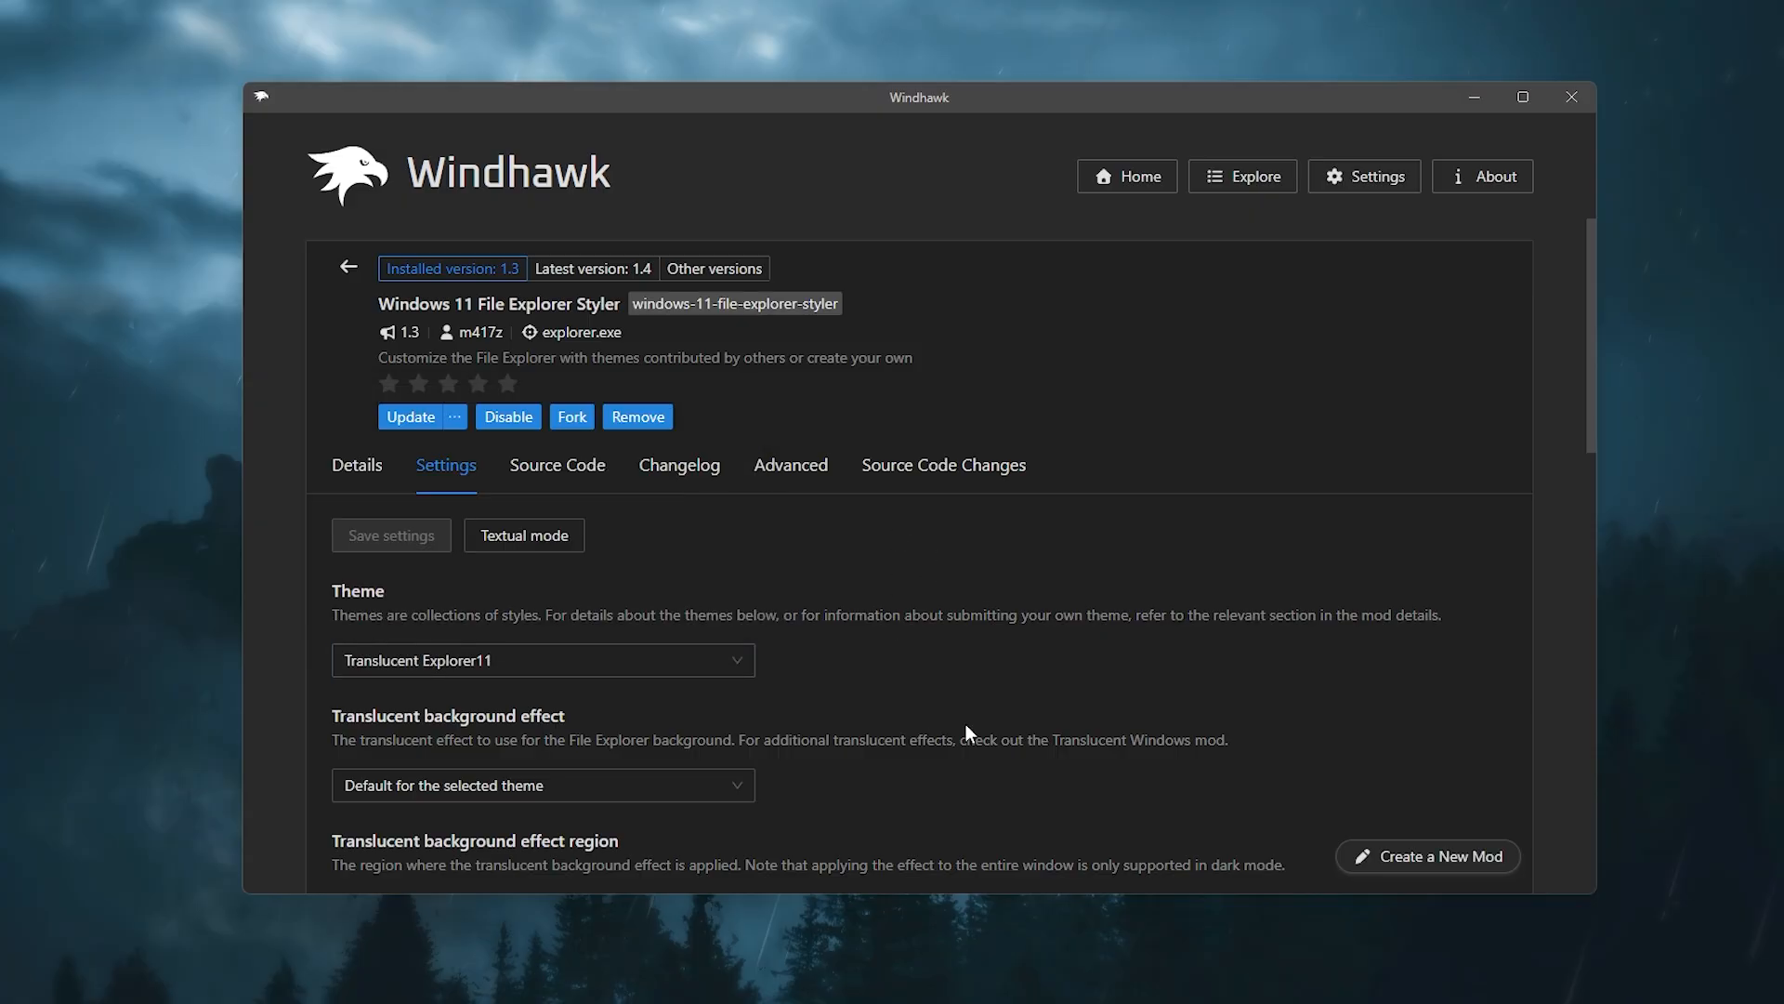
Step: Open File Explorer to preview its translucent look, then minimize it and go back to Windhawk
{"action": "left_click", "coordinate": [942, 998]}
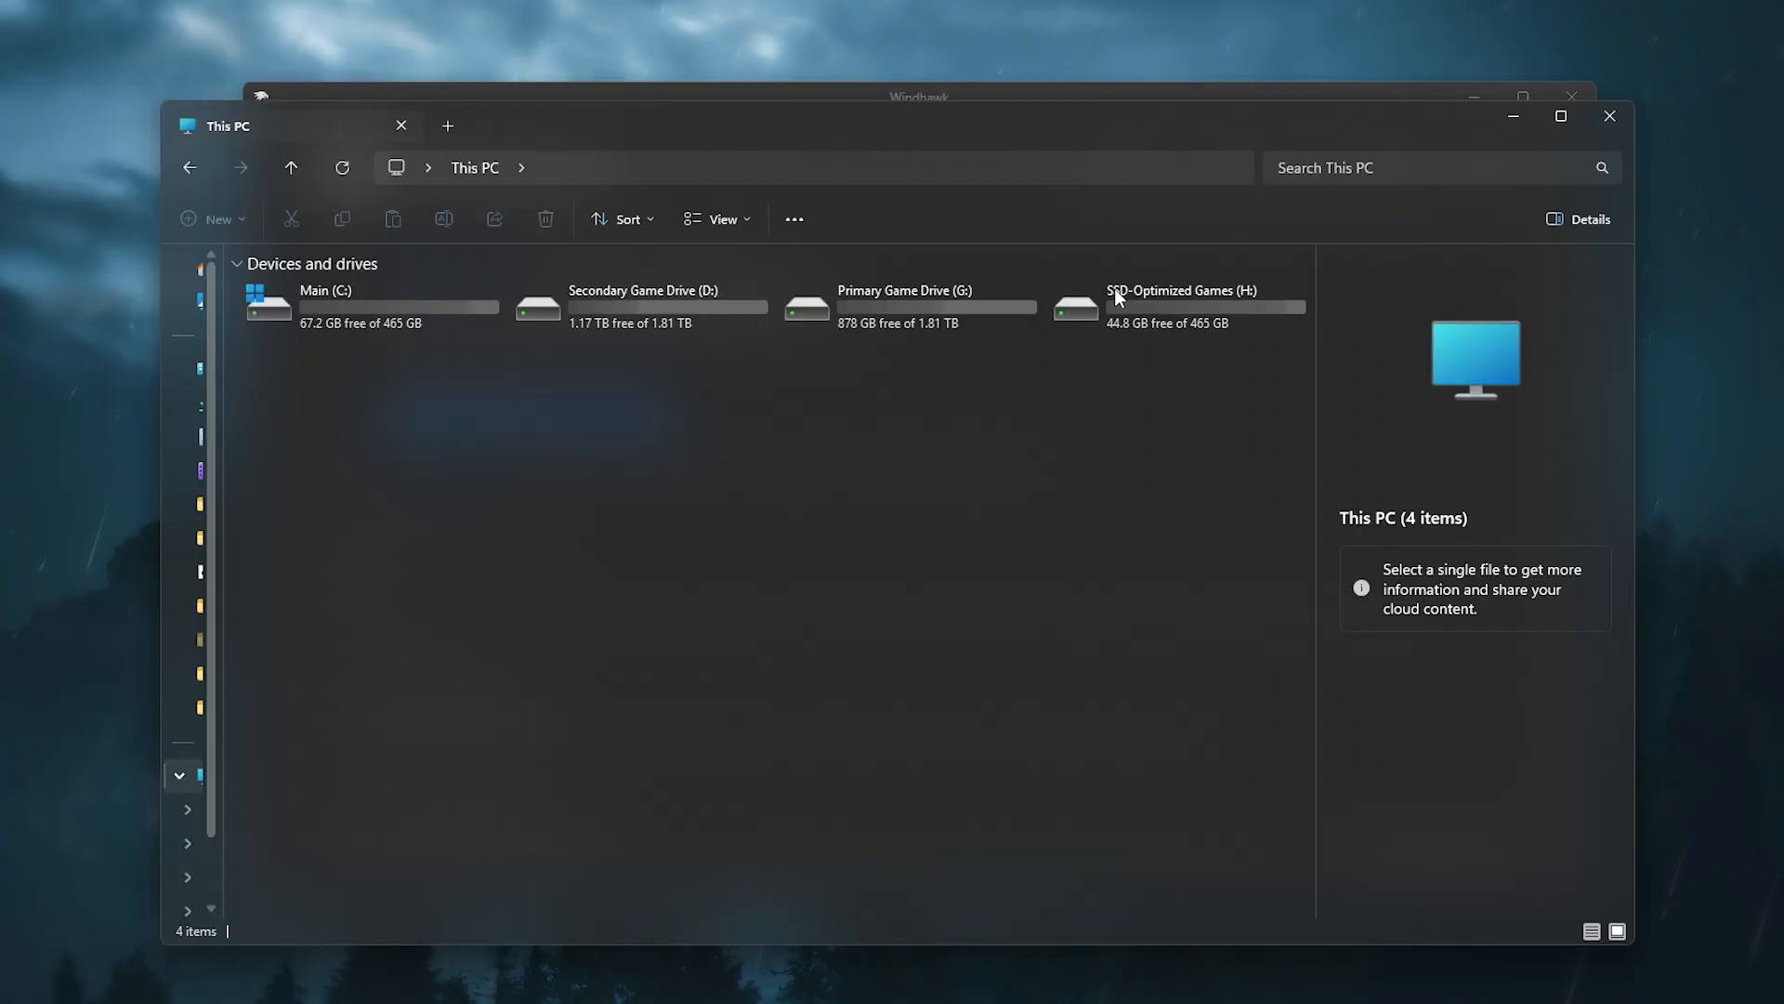
{"action": "left_click_drag", "start_coordinate": [1038, 136], "coordinate": [1120, 122]}
{"action": "left_click", "coordinate": [1470, 104]}
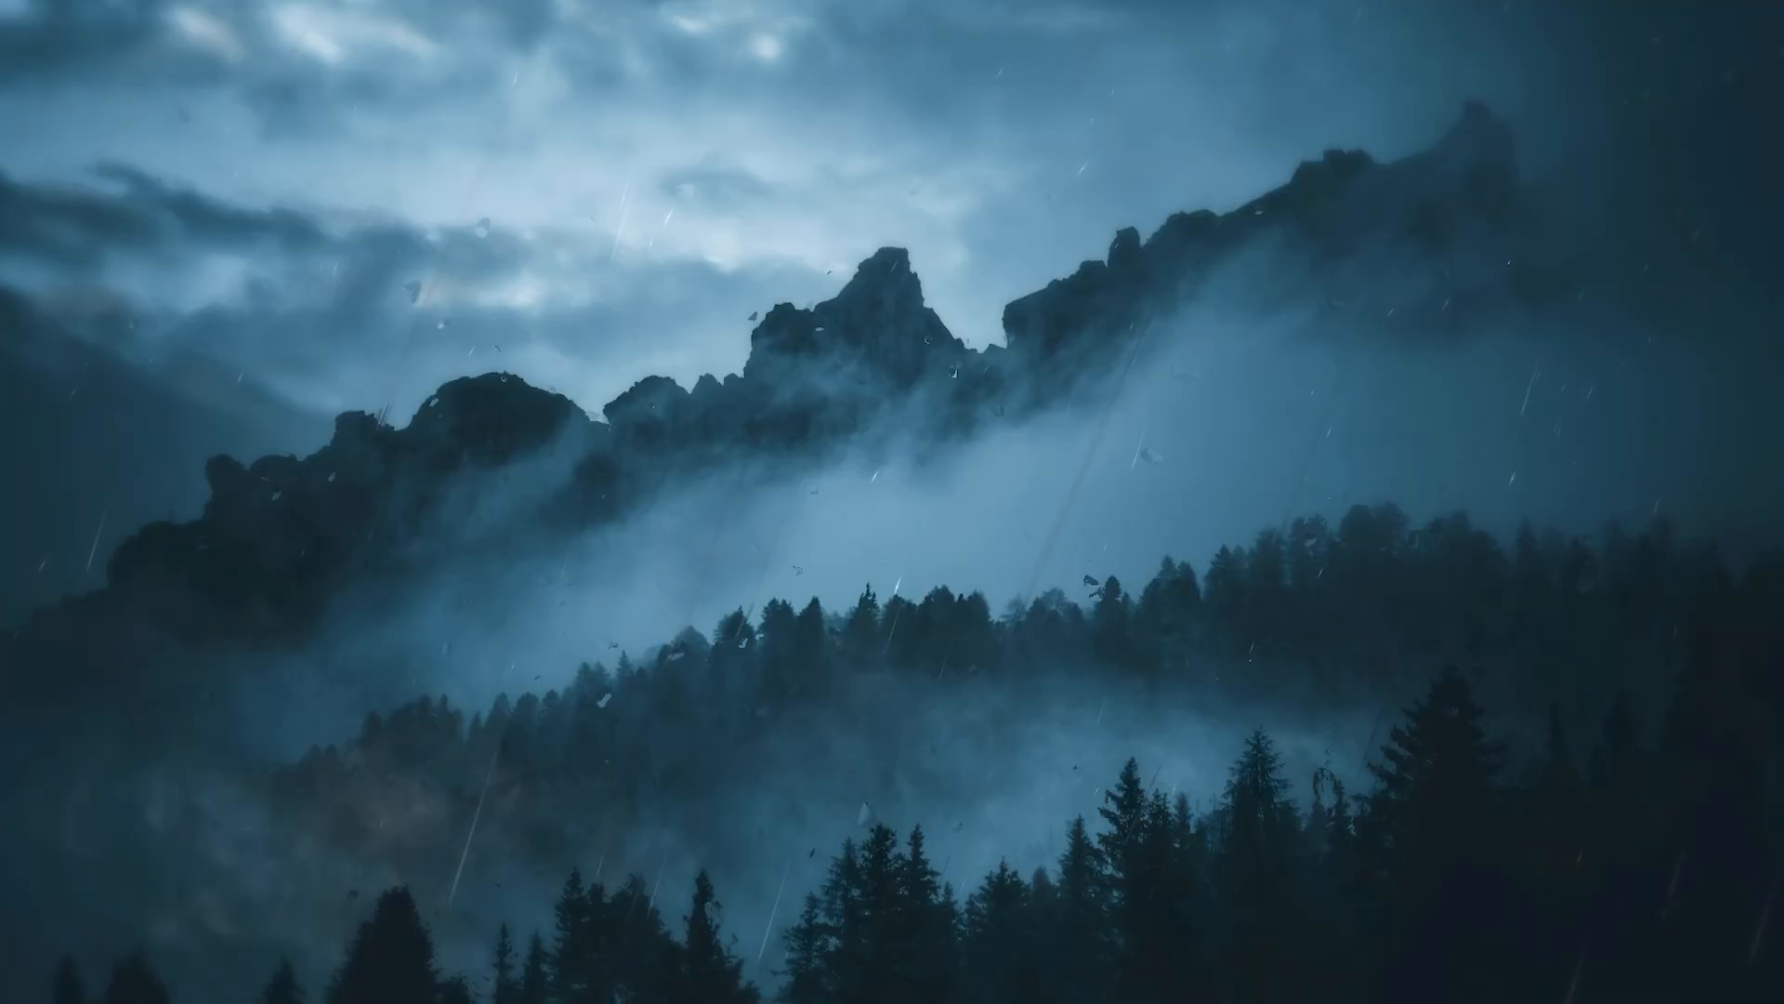
{"action": "left_click", "coordinate": [1127, 996]}
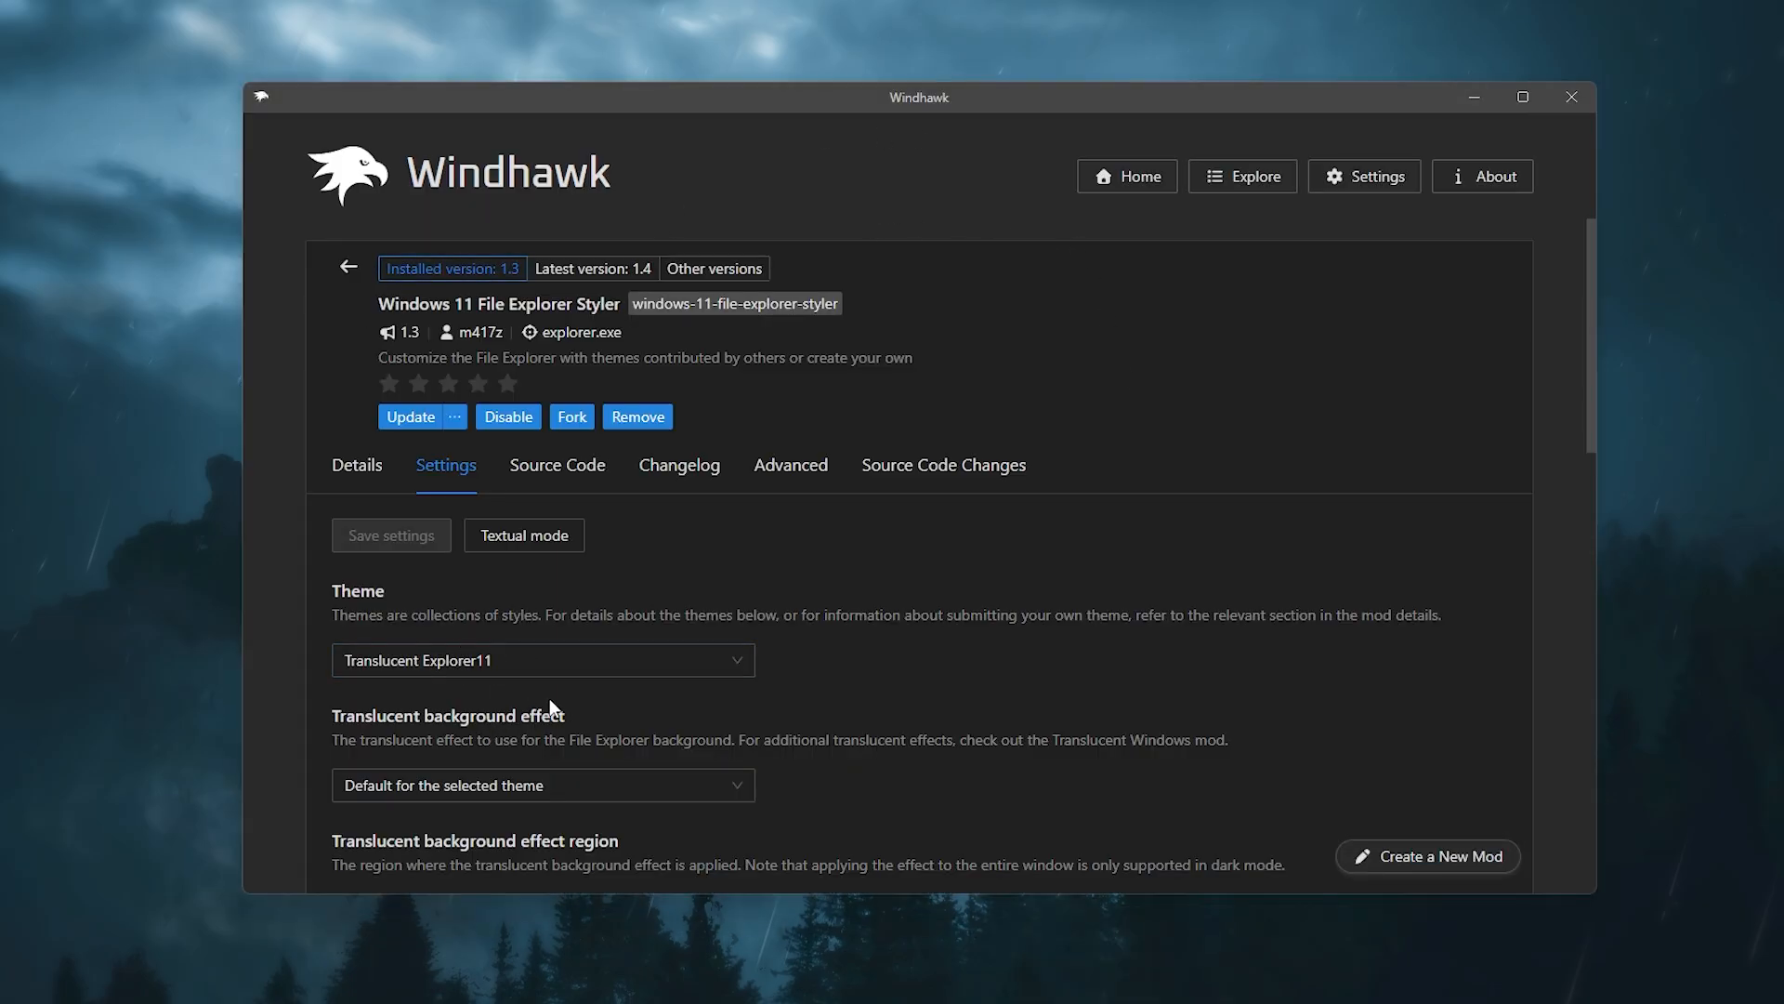
Step: Scroll through the remaining File Explorer Styler settings and return to the installed mods list
{"action": "scroll", "coordinate": [806, 705], "scroll_direction": "down", "scroll_amount": 5}
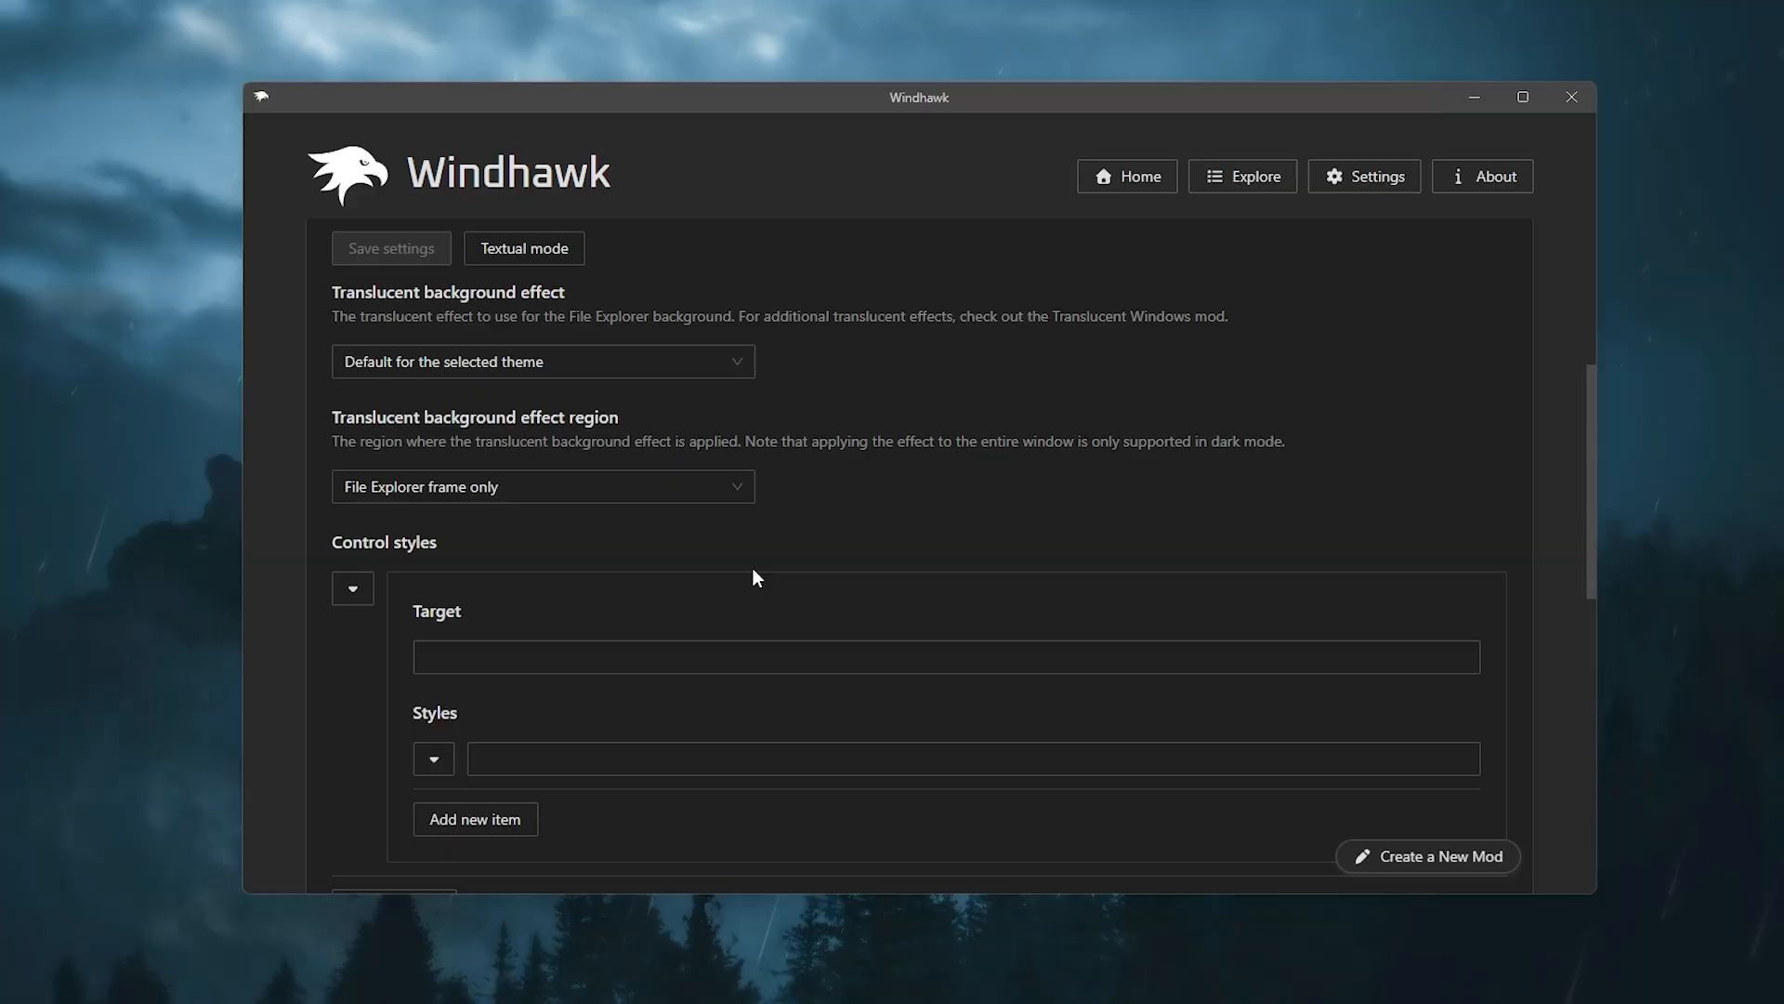
{"action": "scroll", "coordinate": [752, 578], "scroll_direction": "up", "scroll_amount": 3}
{"action": "scroll", "coordinate": [758, 578], "scroll_direction": "down", "scroll_amount": 10}
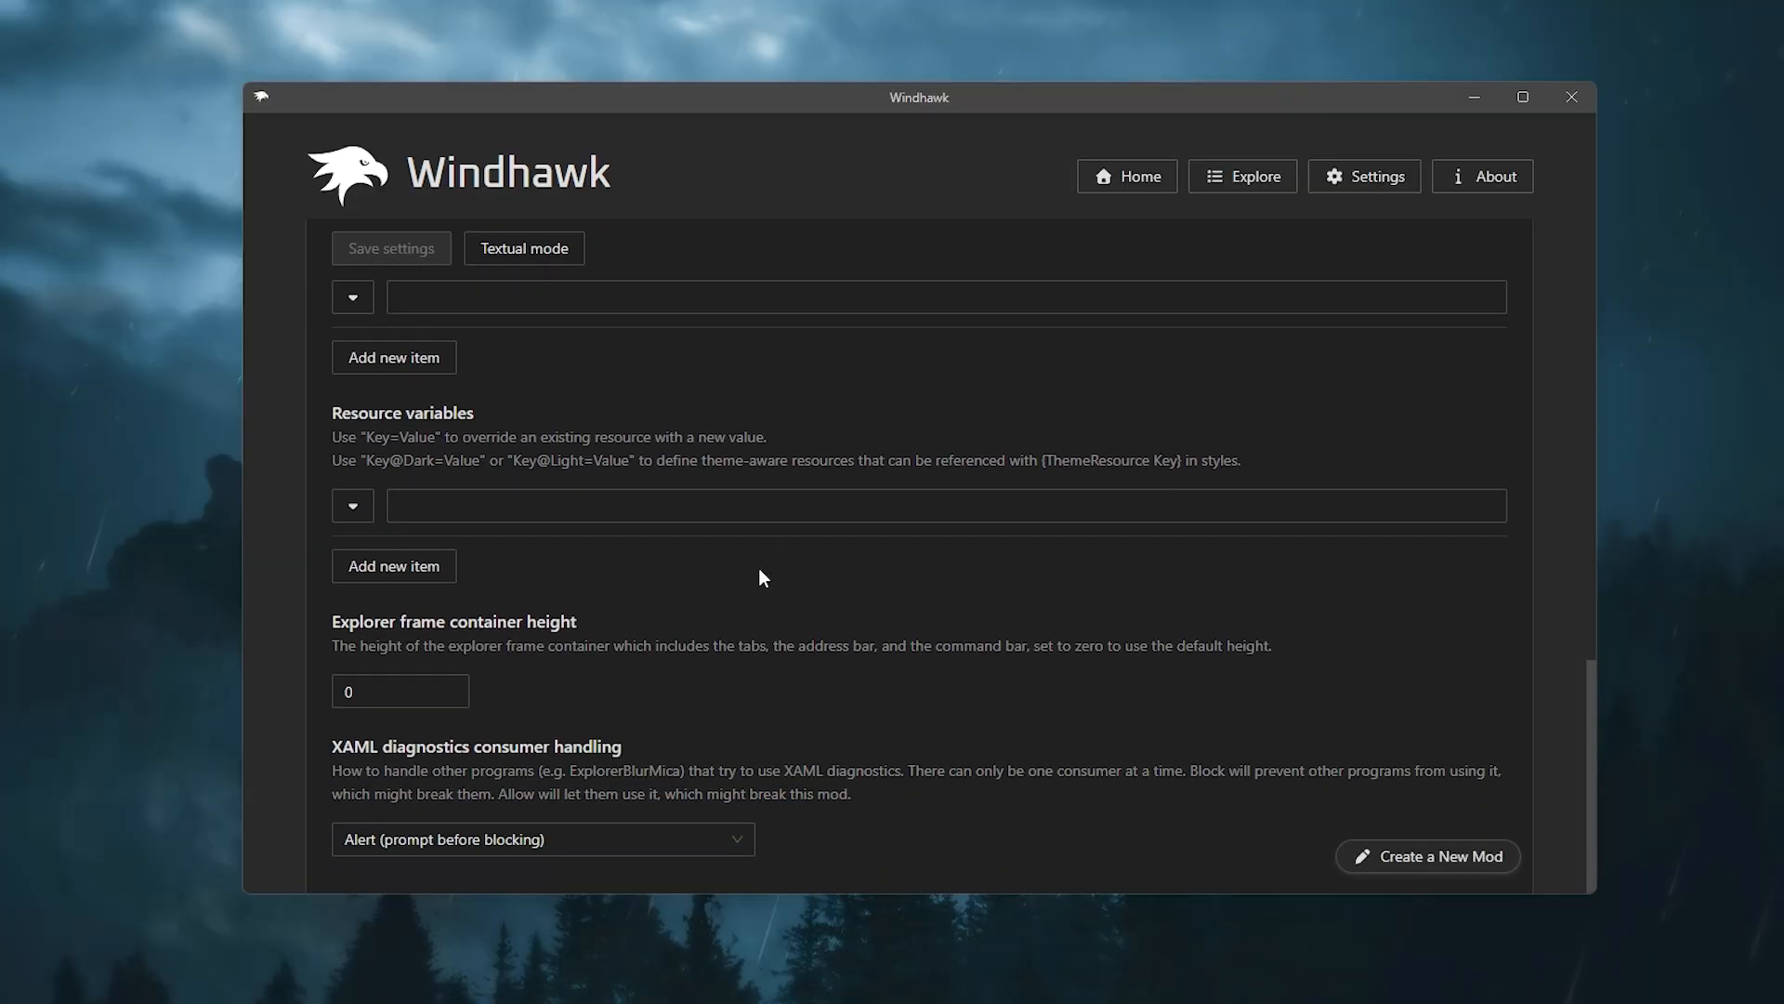
{"action": "scroll", "coordinate": [805, 695], "scroll_direction": "up", "scroll_amount": 12}
{"action": "scroll", "coordinate": [514, 378], "scroll_direction": "down", "scroll_amount": 1}
{"action": "scroll", "coordinate": [344, 270], "scroll_direction": "up", "scroll_amount": 1}
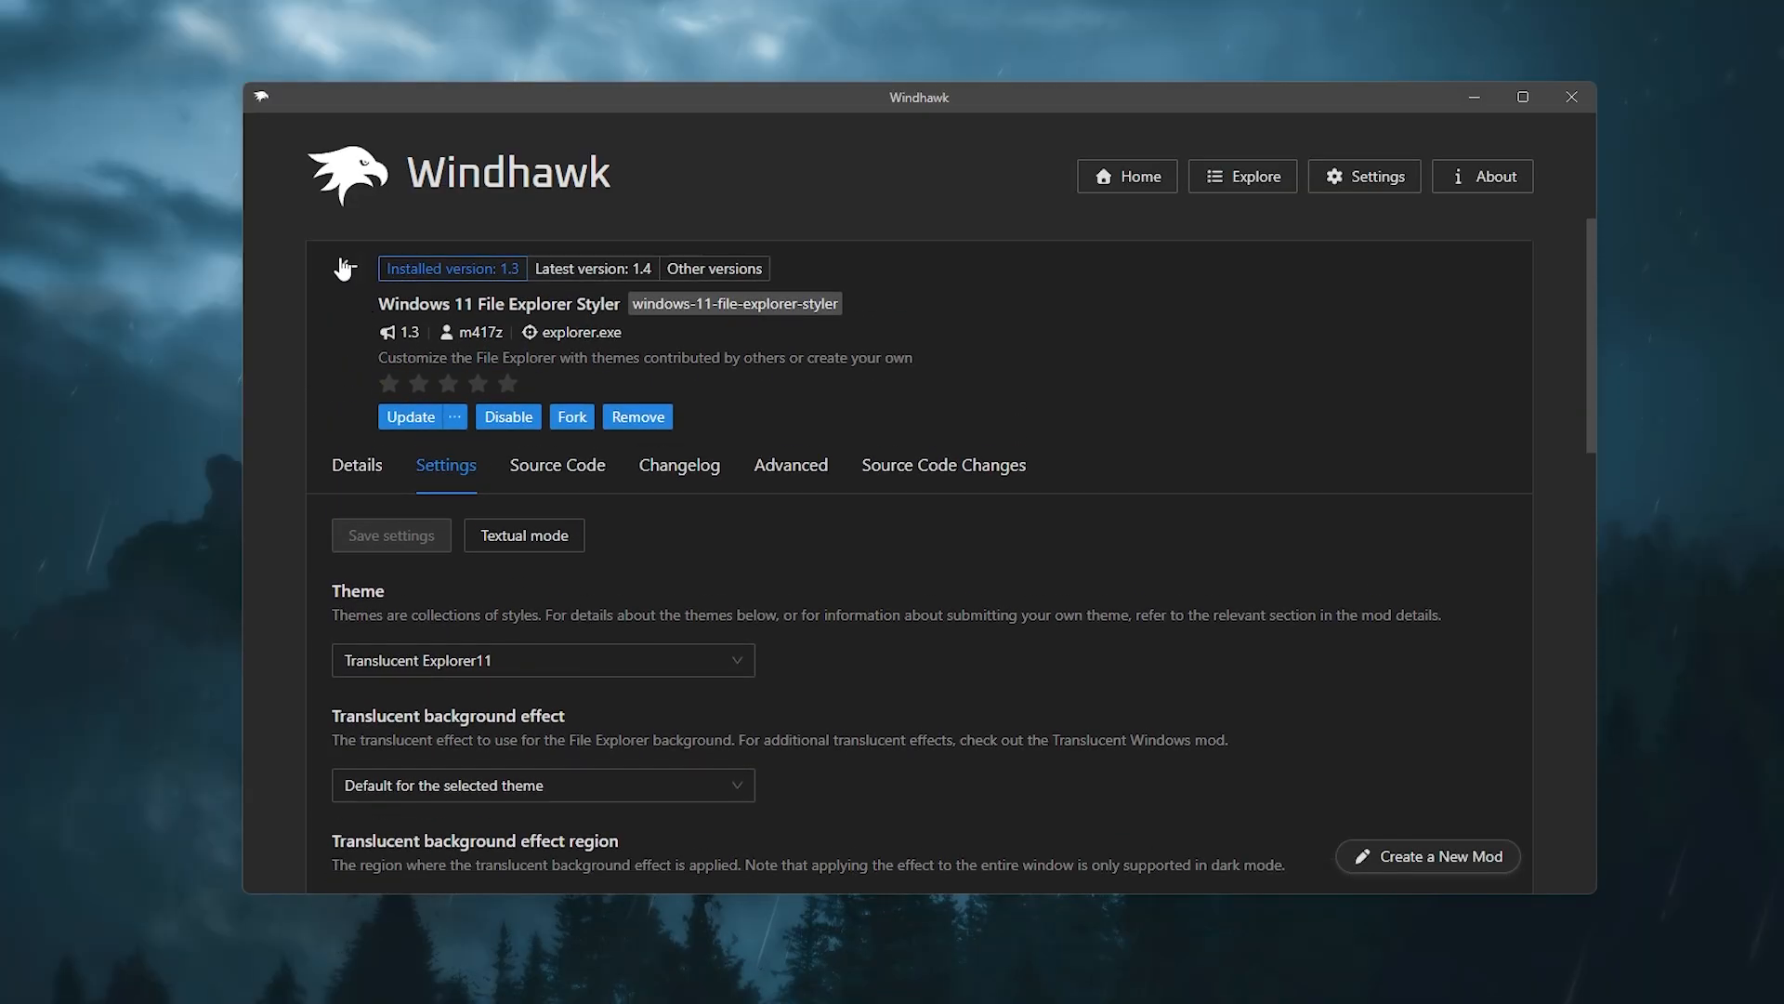
{"action": "left_click", "coordinate": [343, 269]}
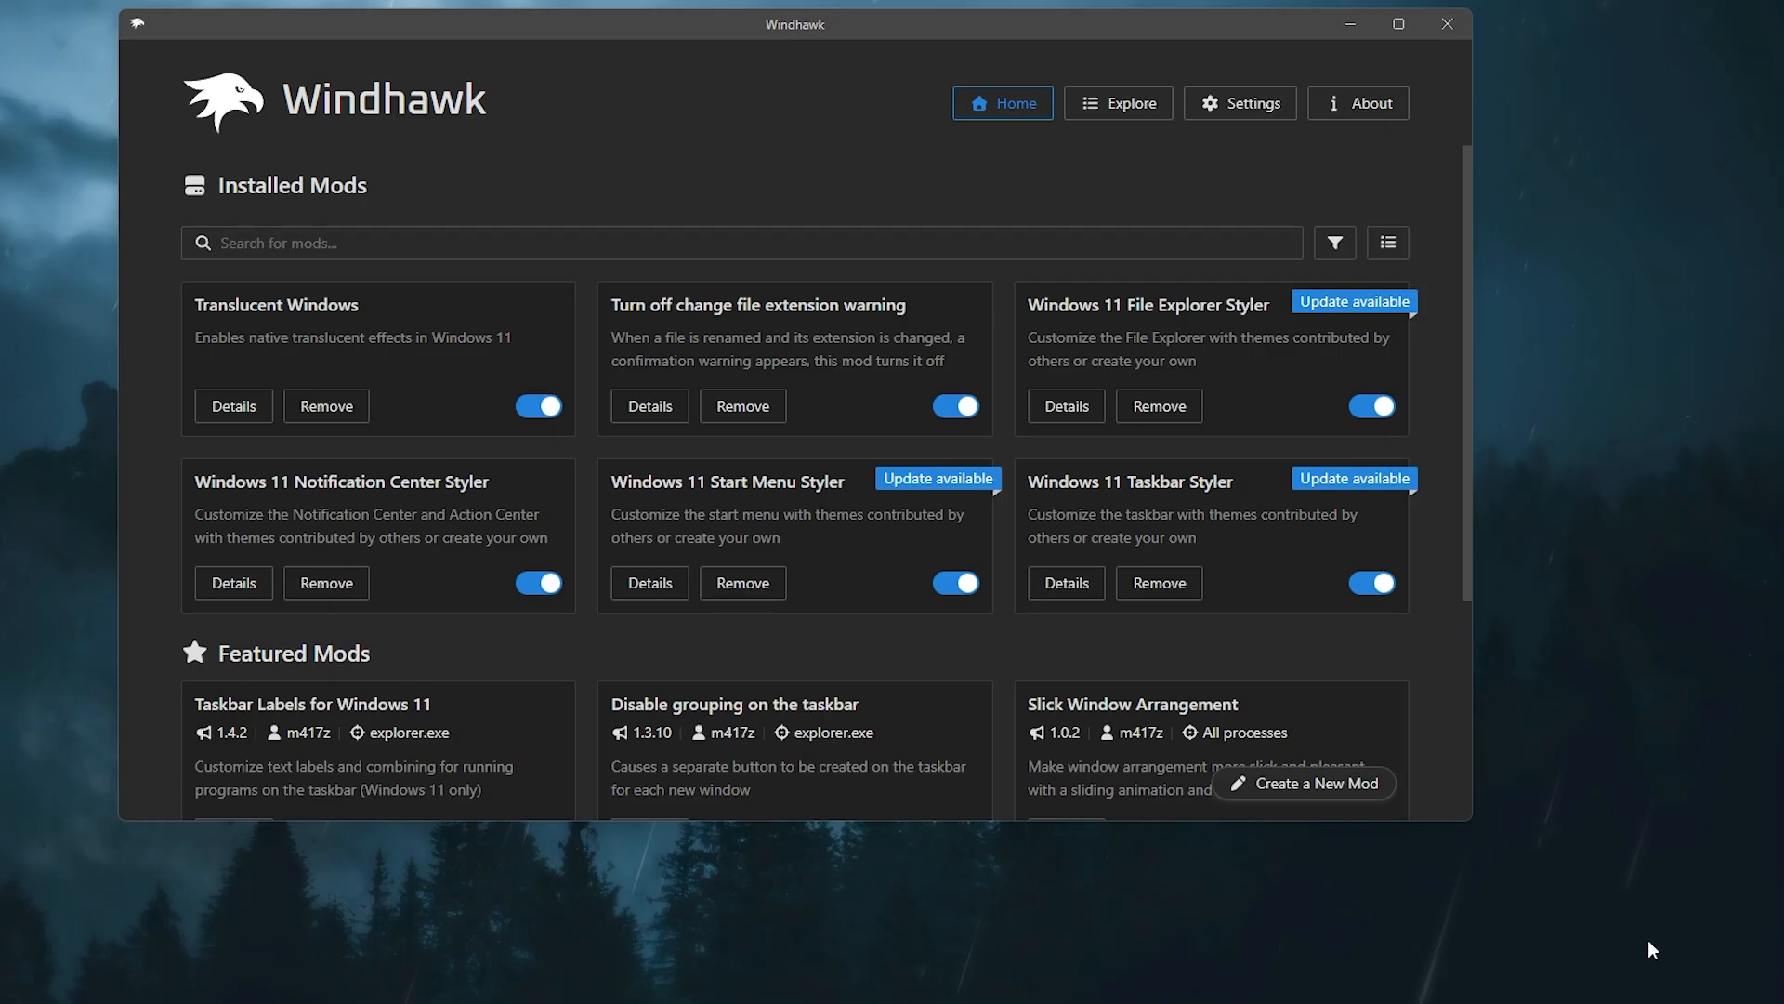
Step: Preview the notification center, then open the Windows 11 Notification Center Styler settings
{"action": "left_click", "coordinate": [1654, 952]}
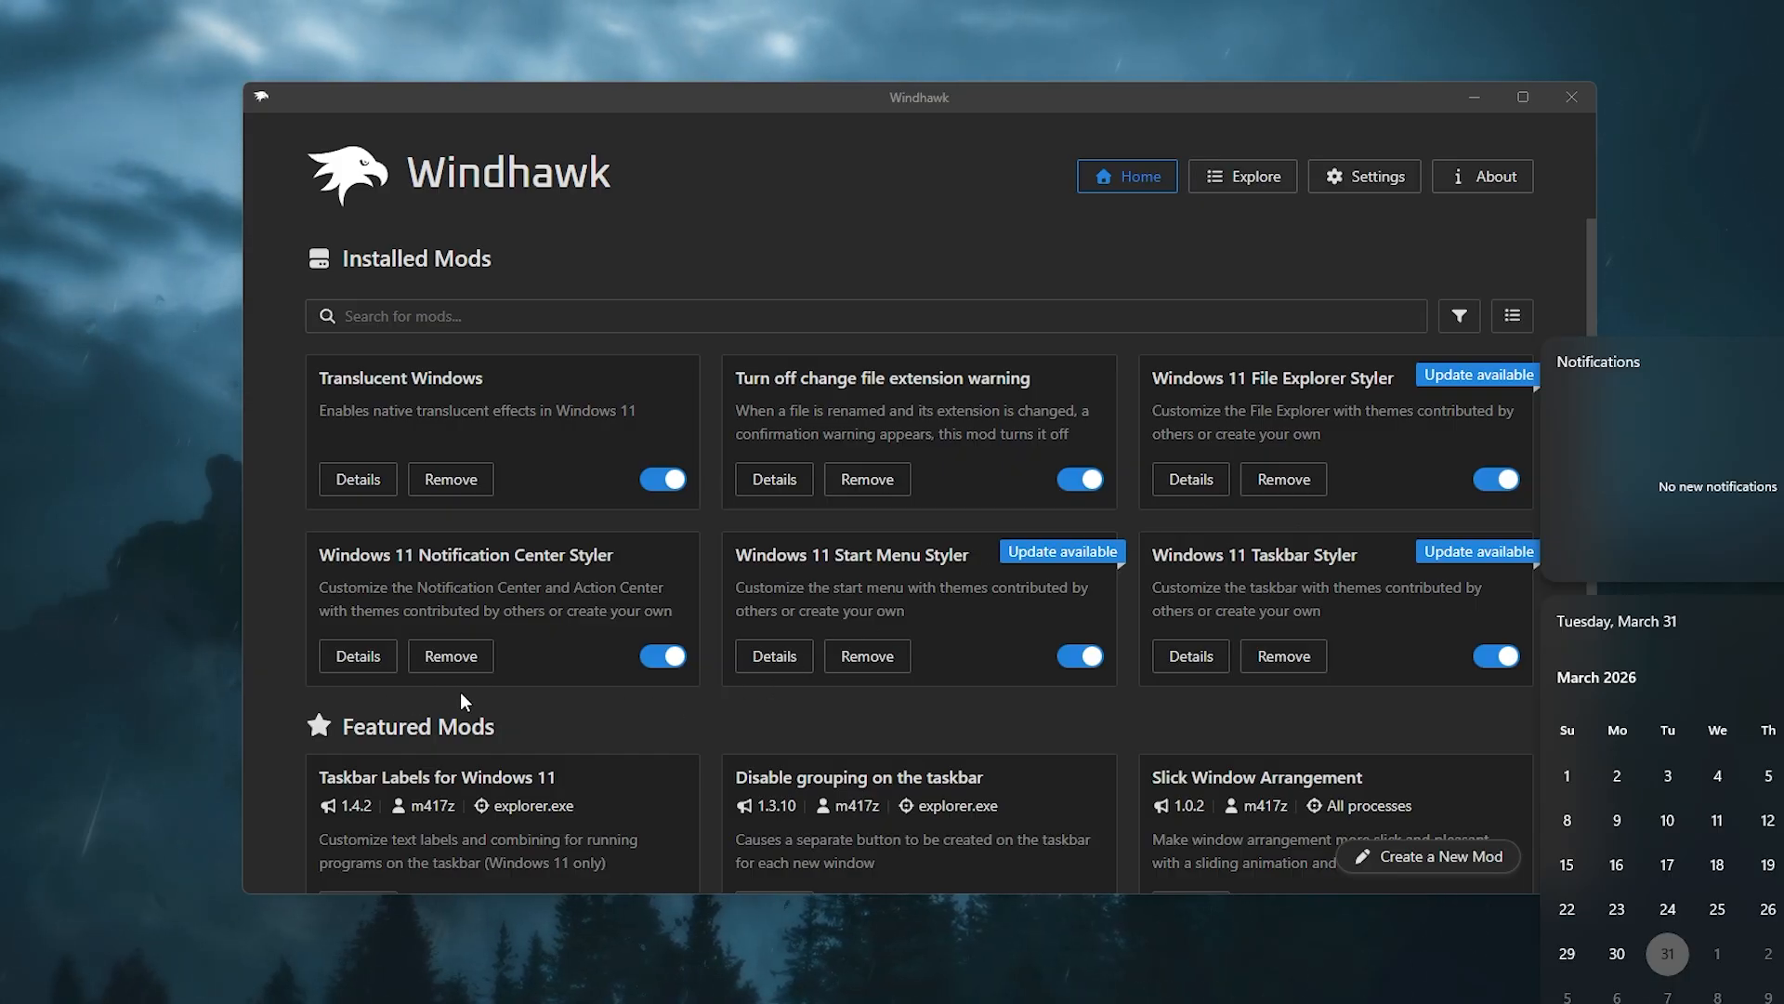
{"action": "left_click", "coordinate": [358, 665]}
{"action": "left_click", "coordinate": [358, 658]}
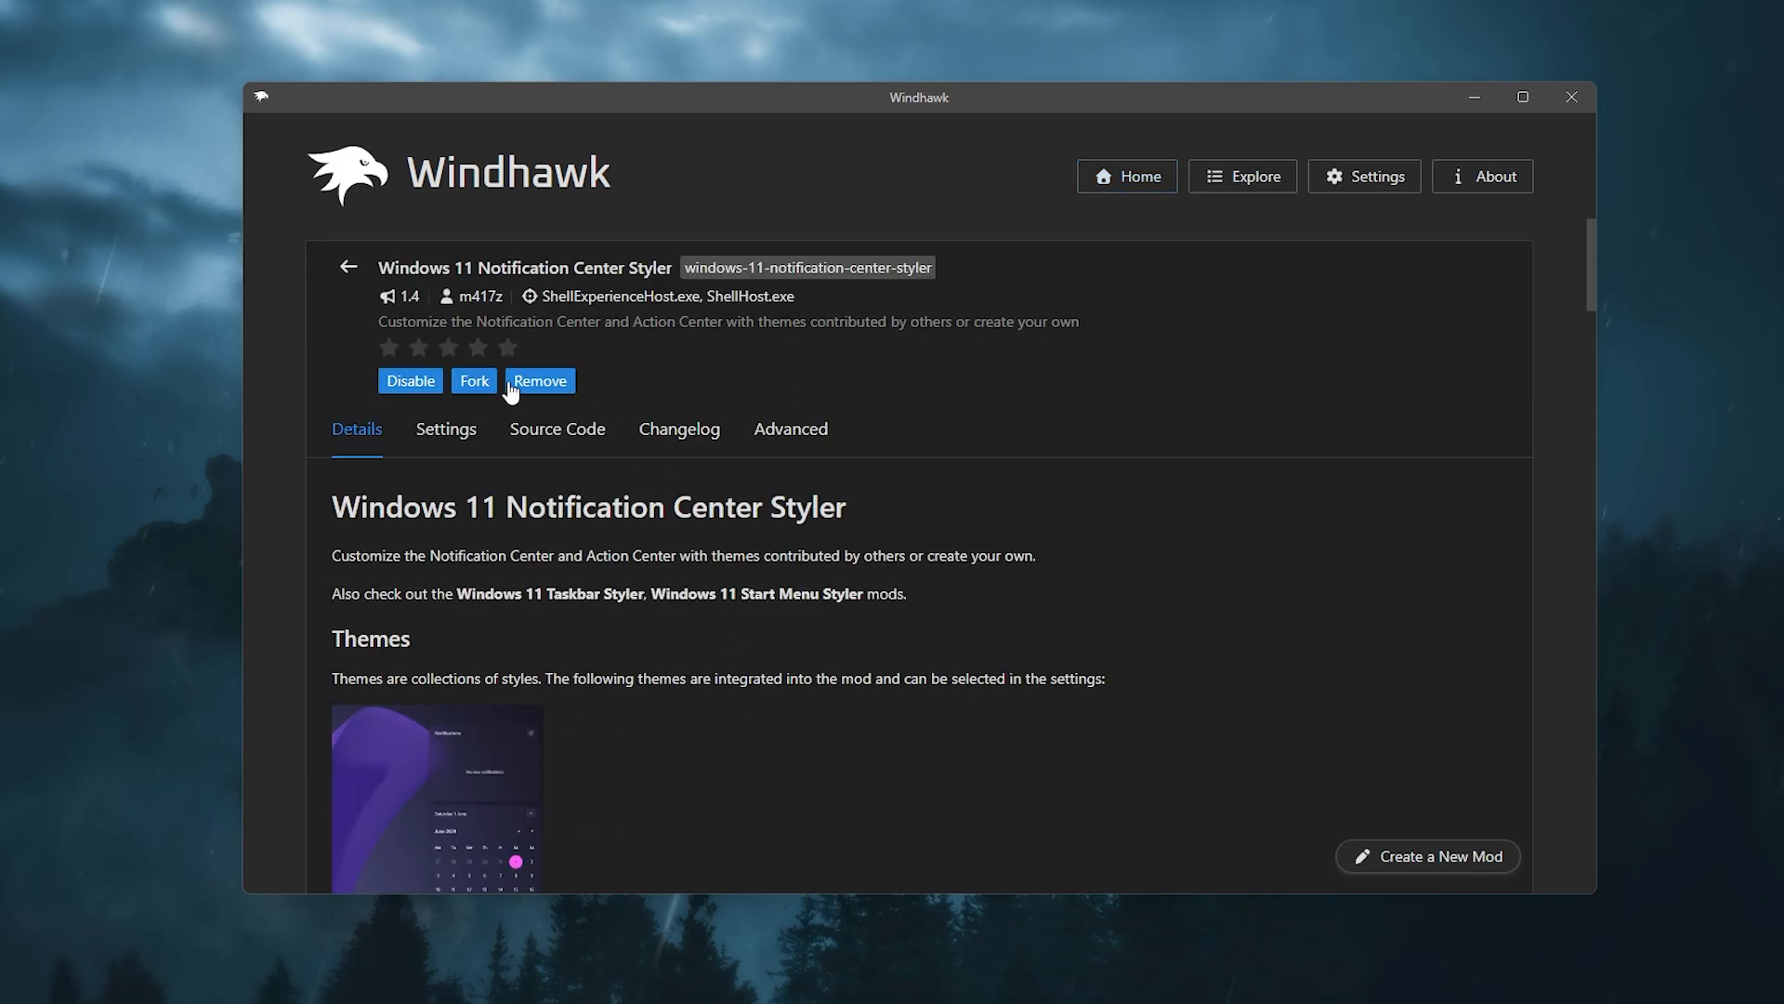
{"action": "left_click", "coordinate": [451, 432]}
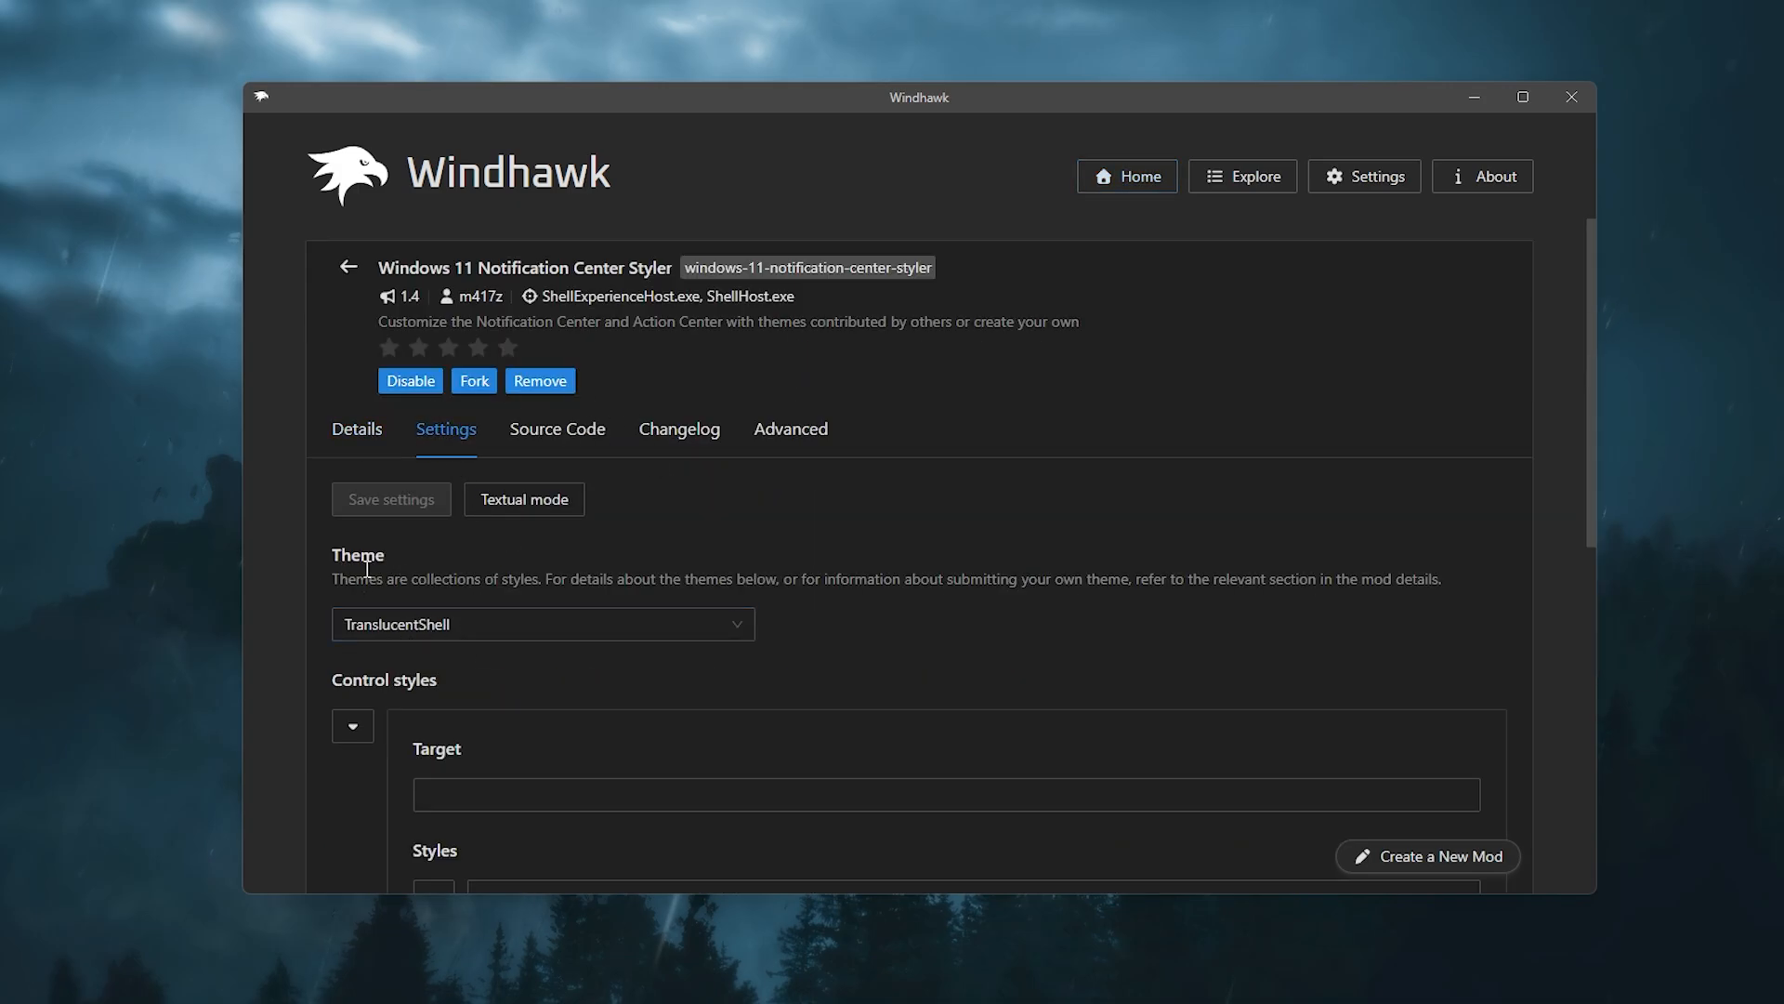
Step: Set the Notification Center Styler theme to TranslucentShell and return to the installed mods list
{"action": "left_click", "coordinate": [485, 631]}
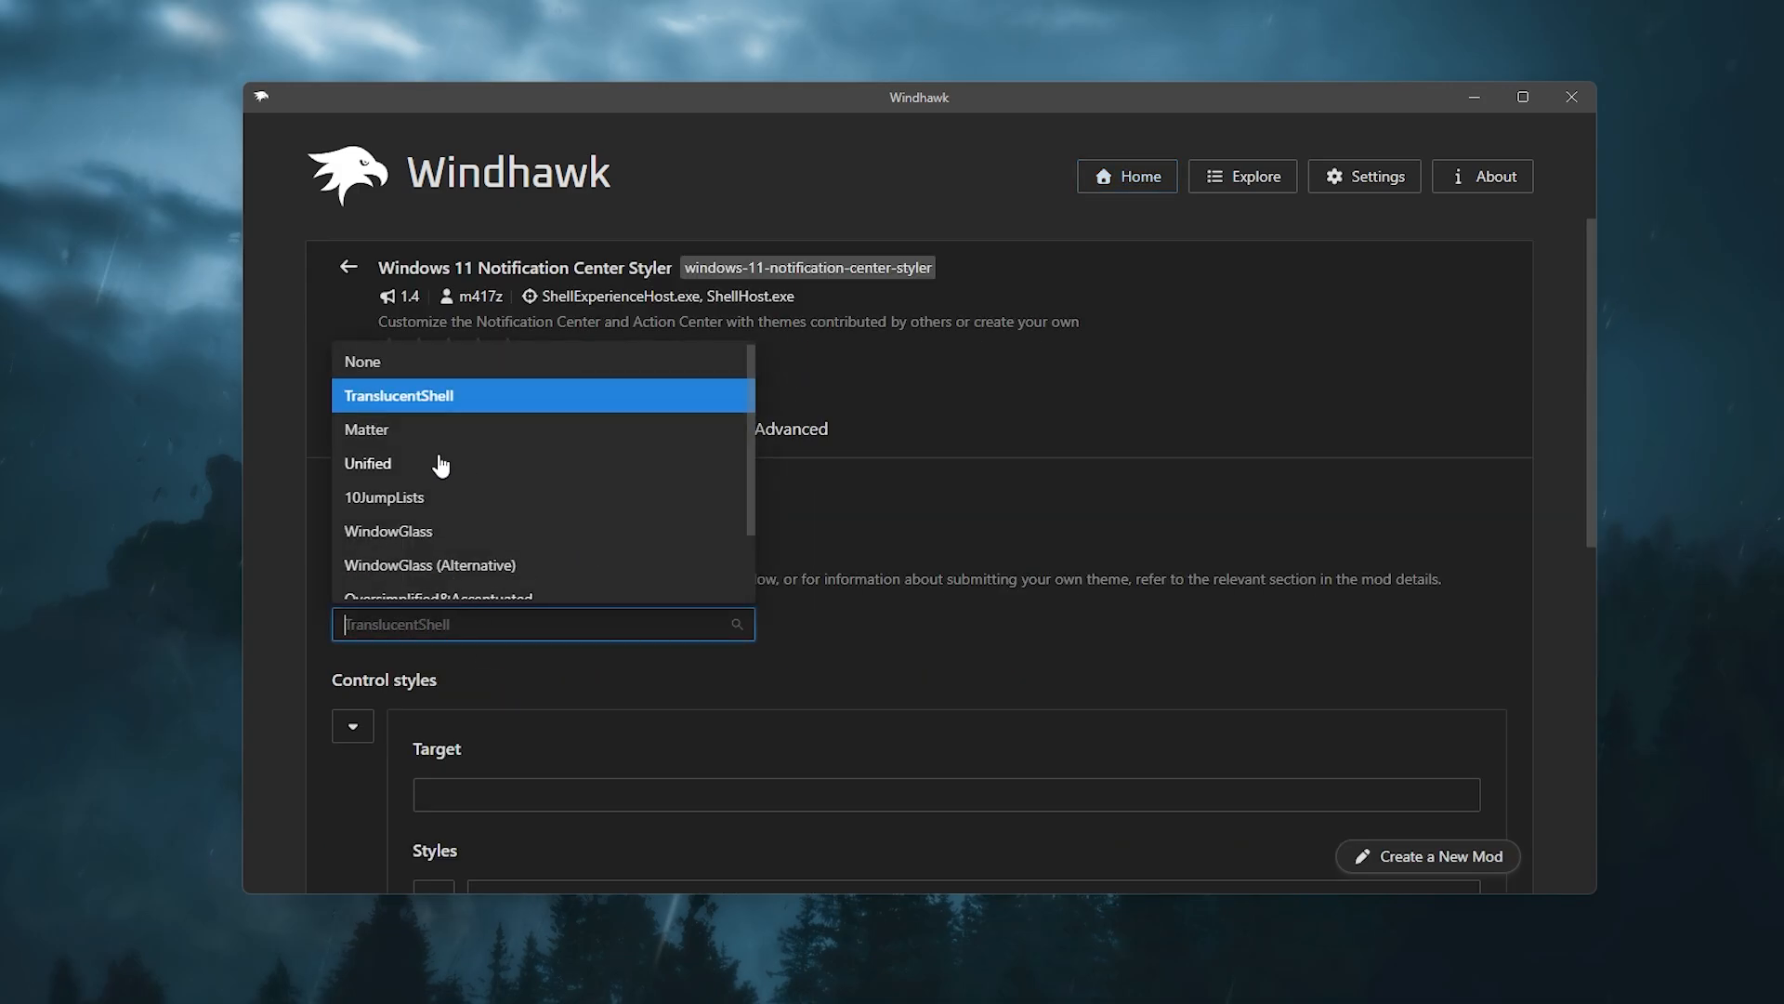
{"action": "left_click", "coordinate": [556, 396]}
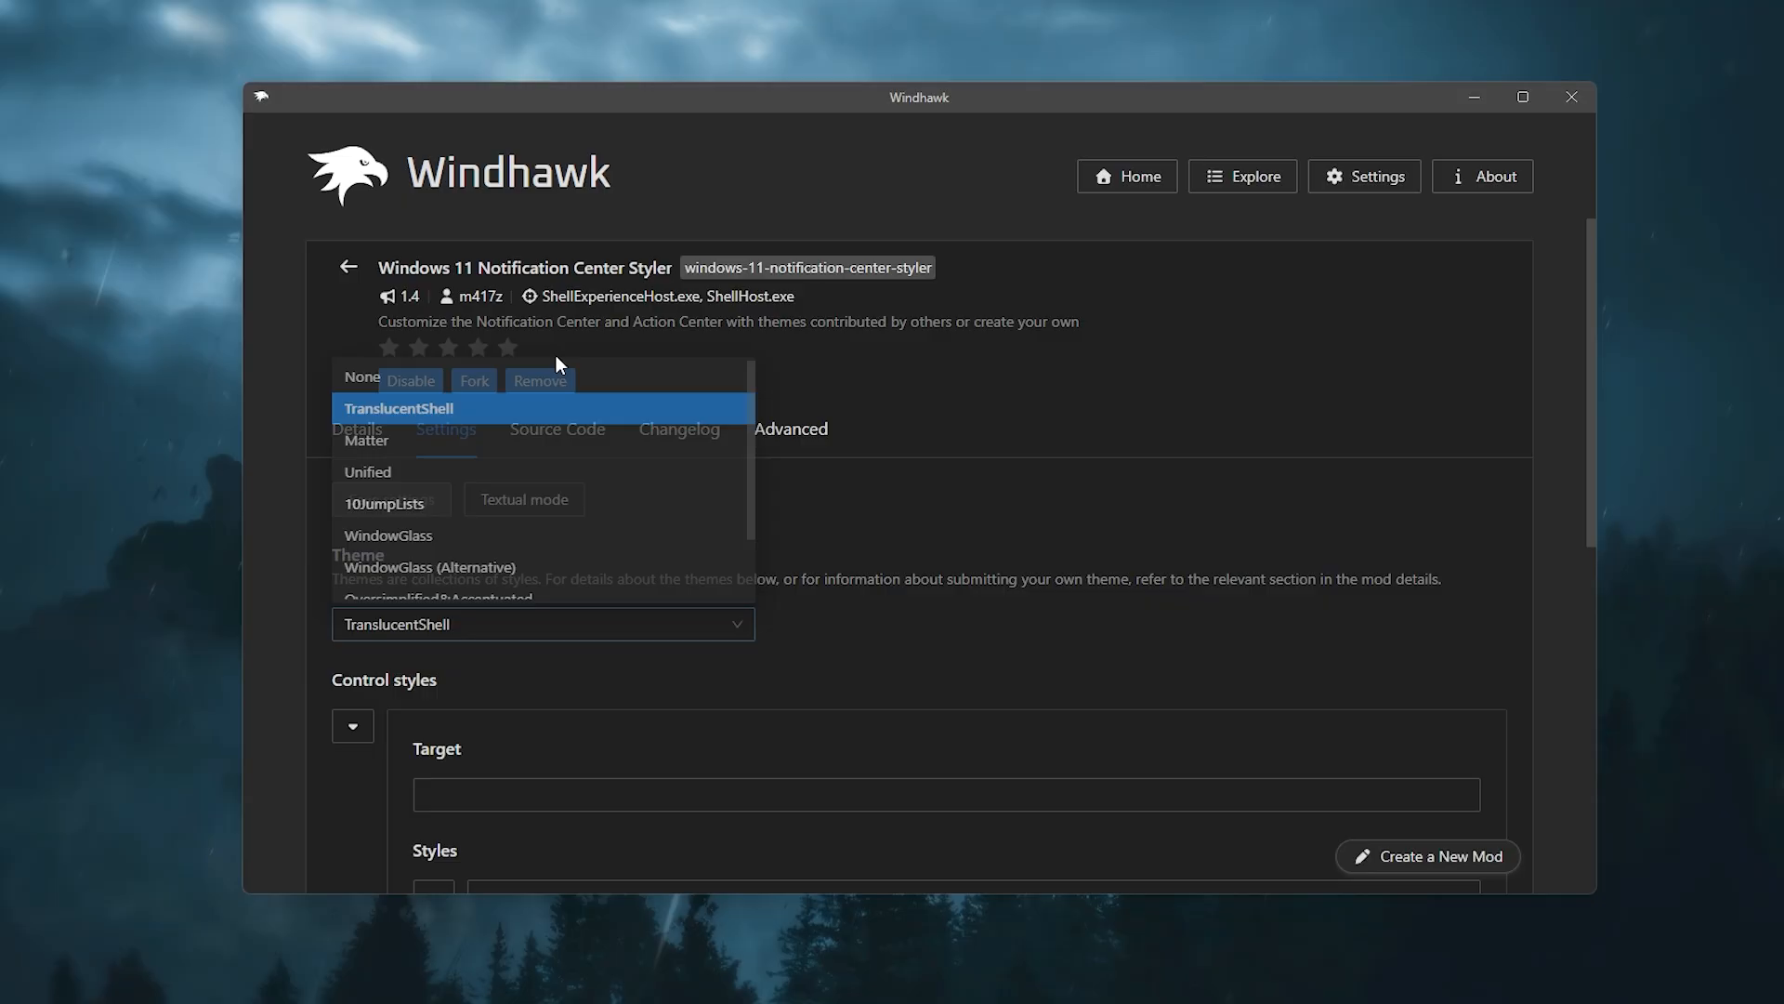
{"action": "left_click", "coordinate": [351, 268]}
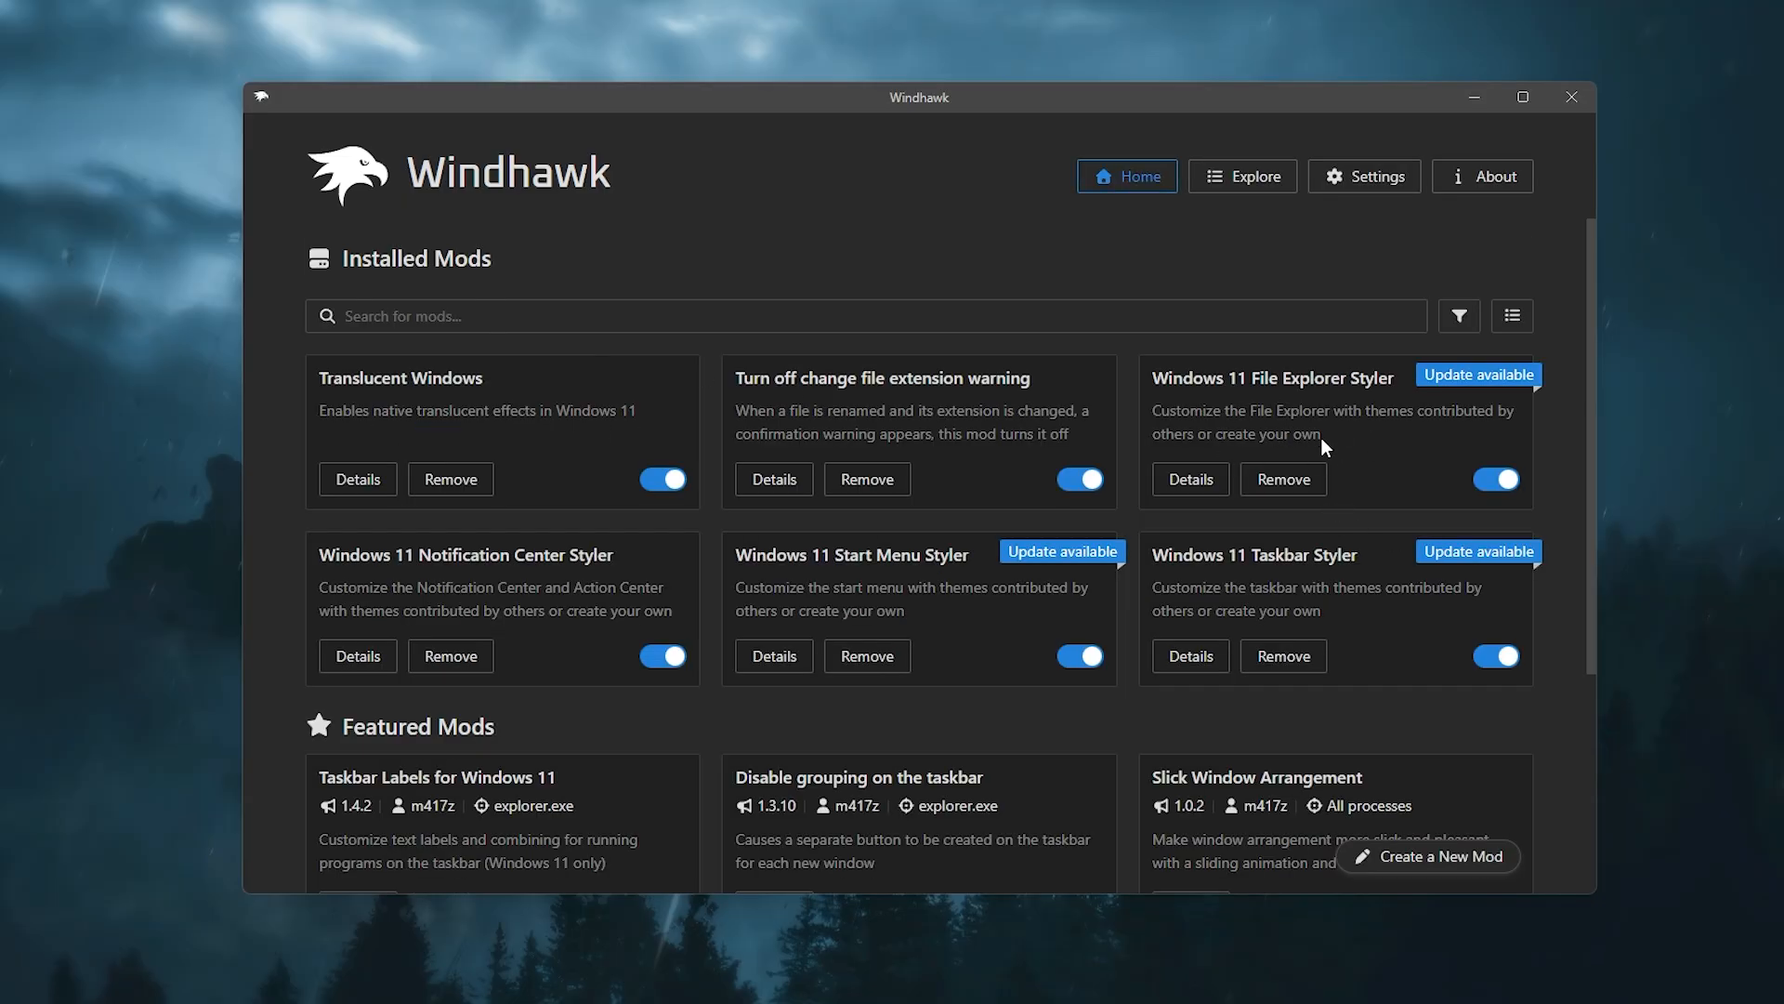
Step: Set the Windows 11 Taskbar Styler theme to TranslucentTaskbar and return to the installed mods list
{"action": "left_click", "coordinate": [1190, 656]}
{"action": "left_click", "coordinate": [435, 493]}
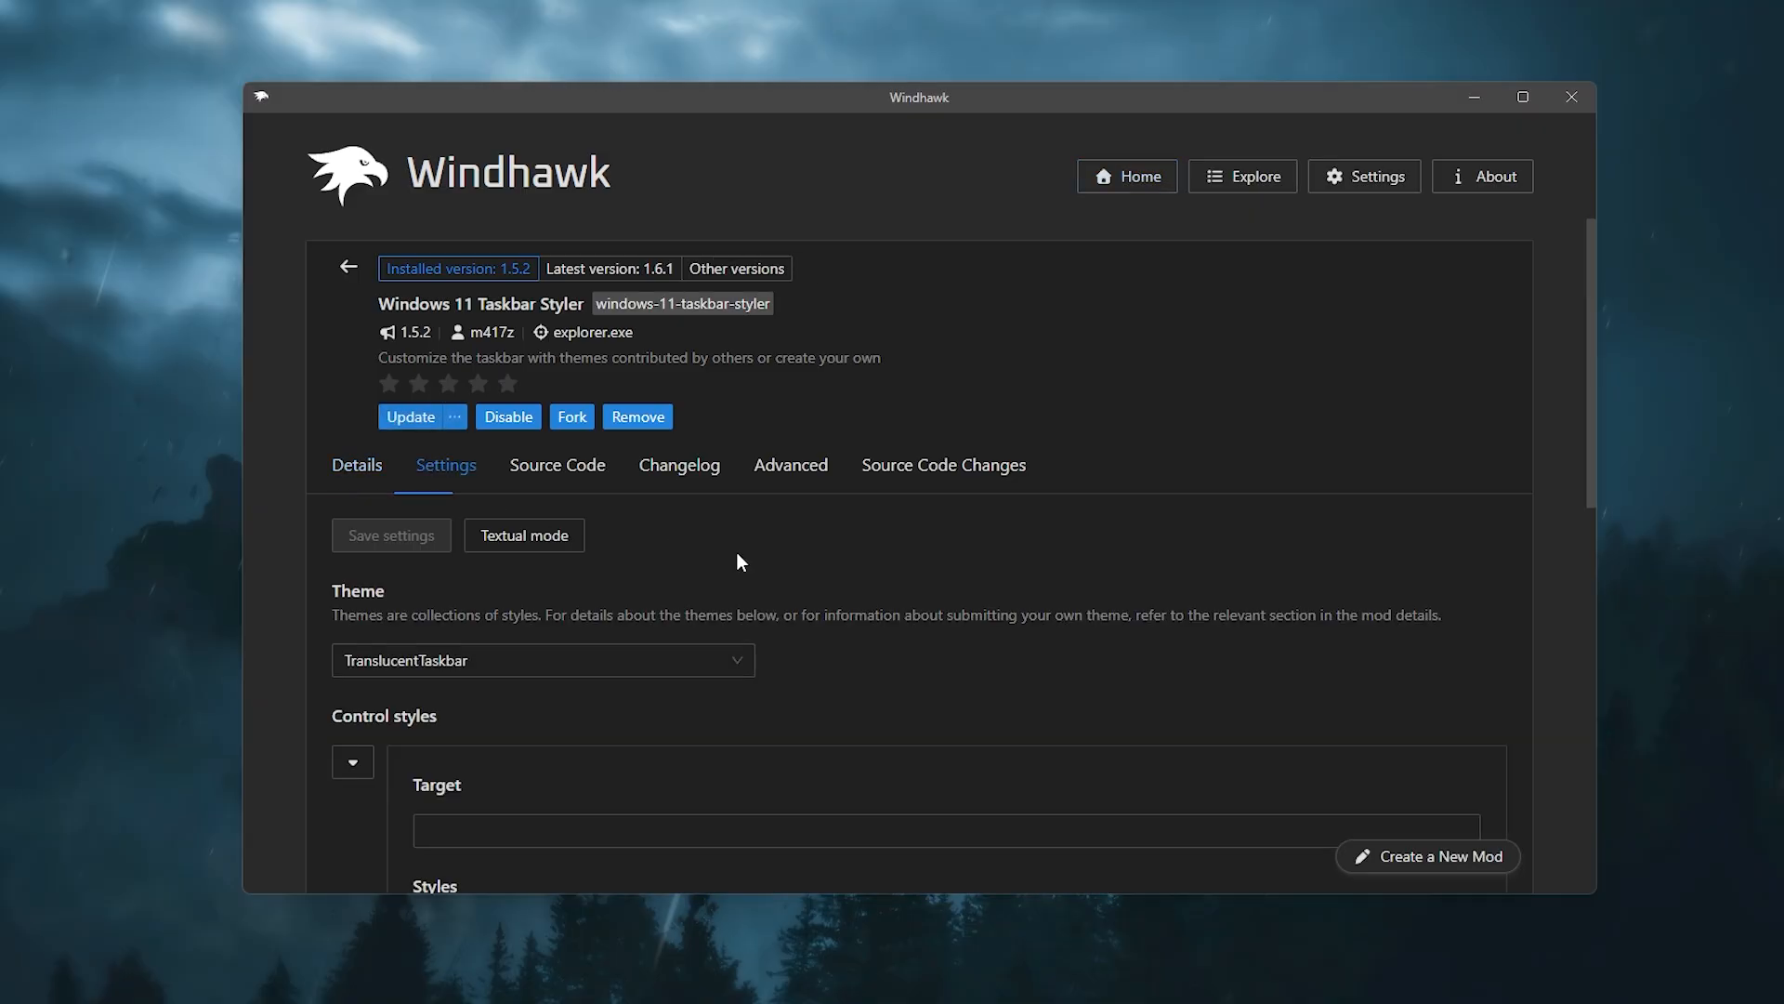
{"action": "left_click", "coordinate": [602, 676]}
{"action": "scroll", "coordinate": [604, 520], "scroll_direction": "down", "scroll_amount": 10}
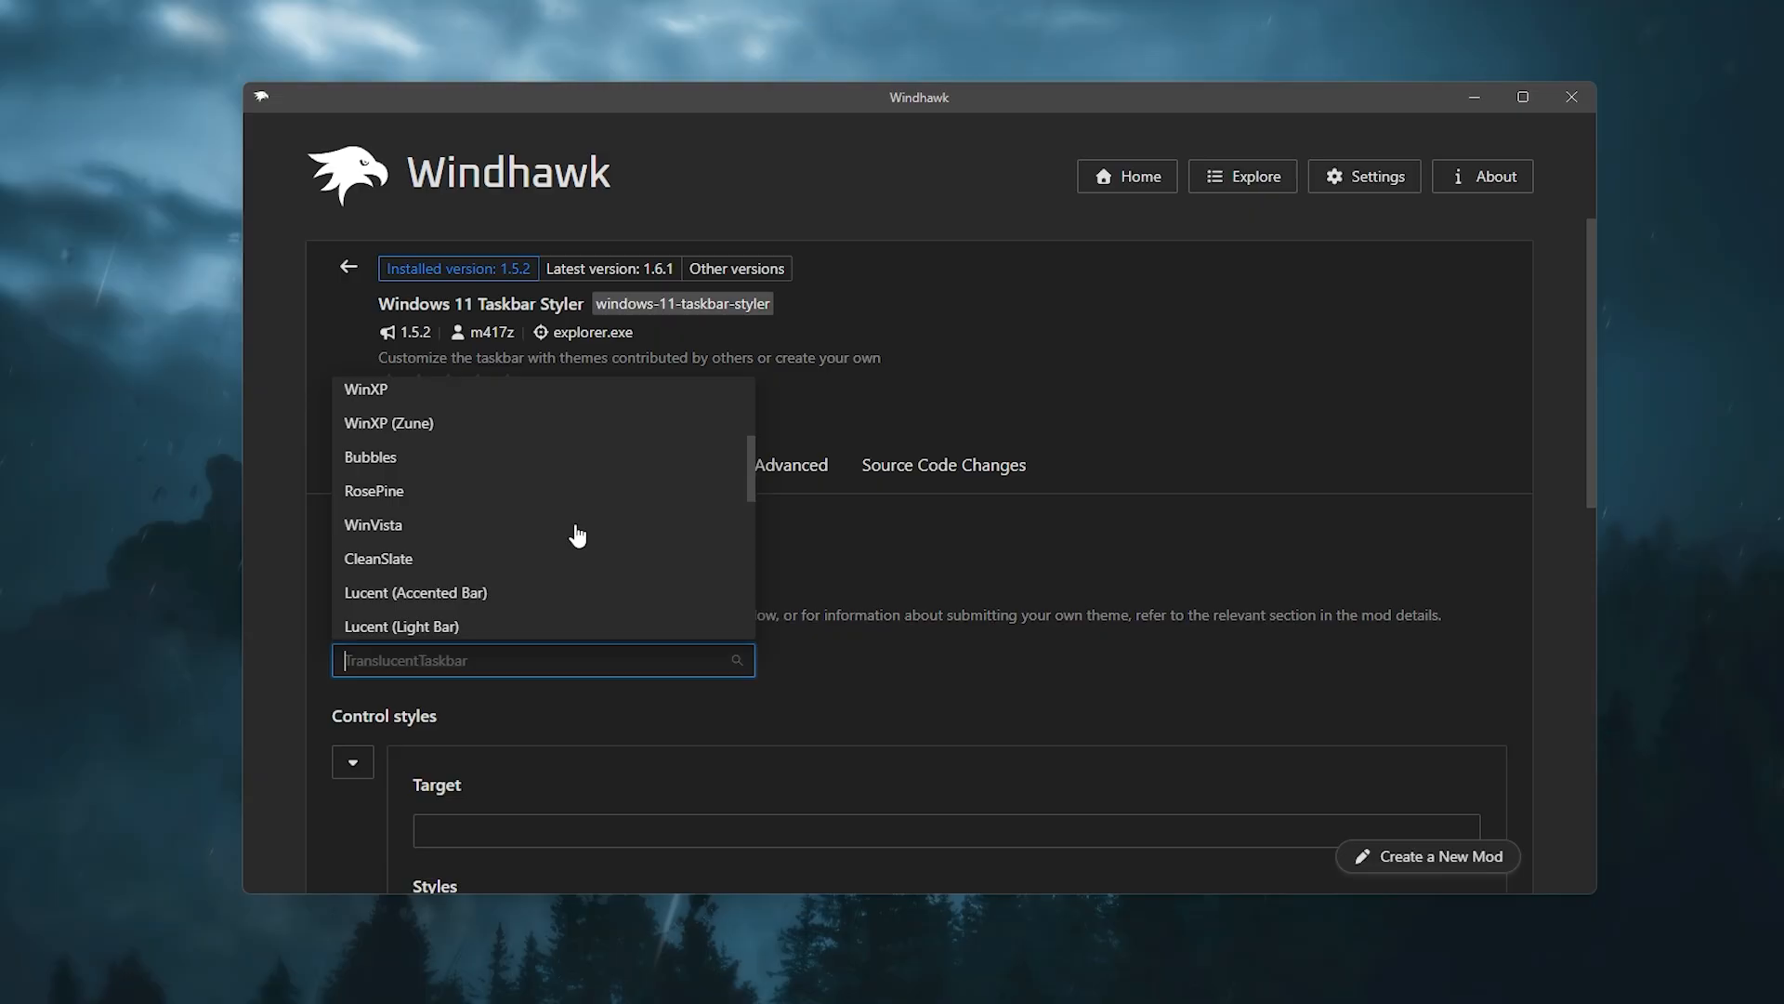
{"action": "scroll", "coordinate": [584, 564], "scroll_direction": "up", "scroll_amount": 10}
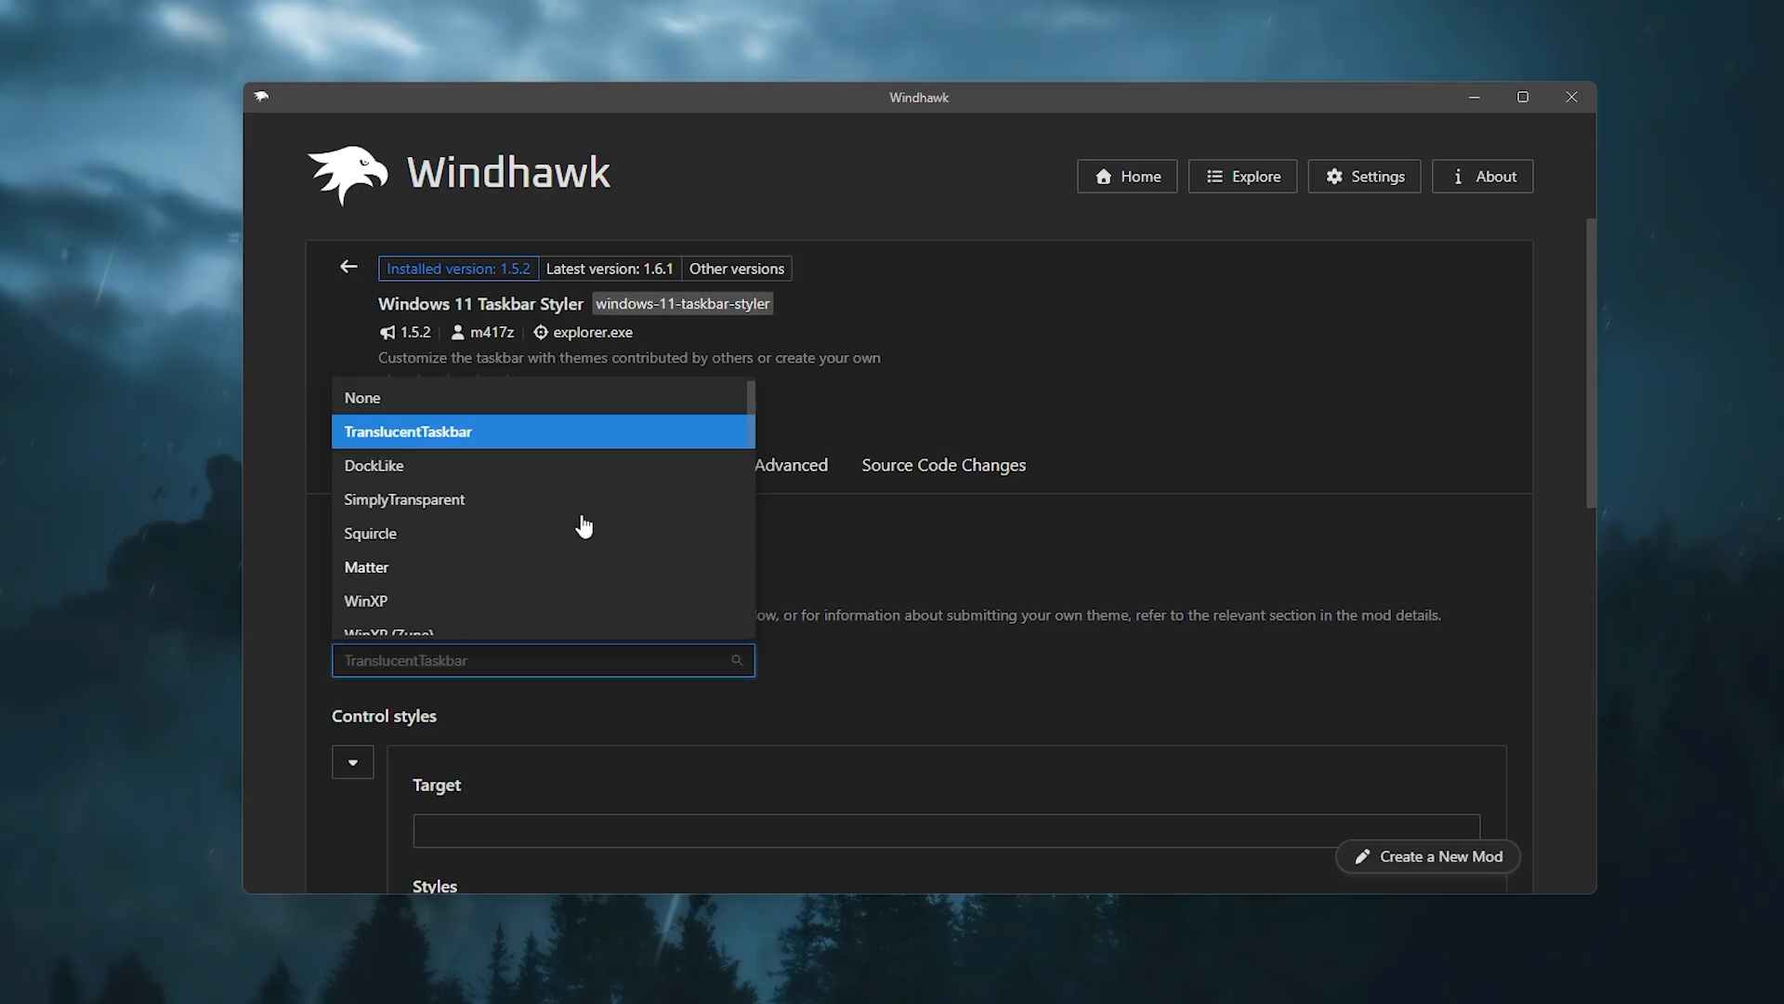
{"action": "left_click", "coordinate": [454, 443]}
{"action": "left_click", "coordinate": [348, 267]}
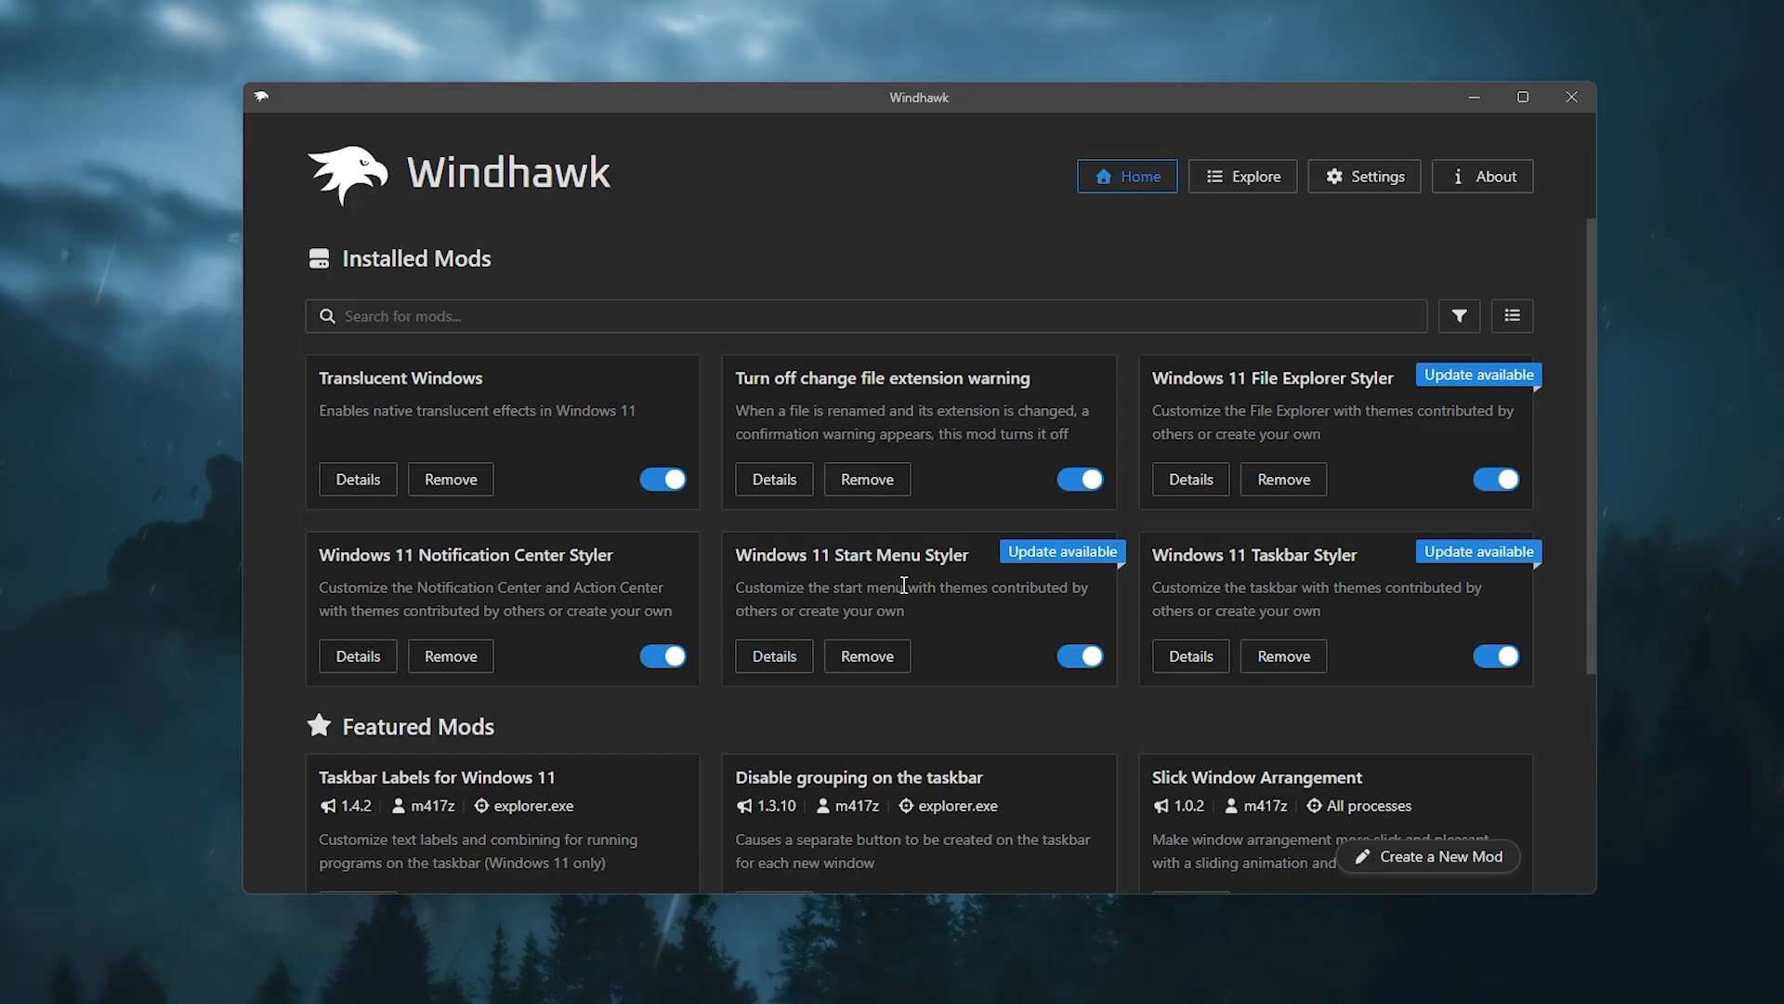
Step: Open the Windows 11 Start Menu Styler settings, check the TranslucentStartMenu theme, and return to the installed mods list
{"action": "left_click", "coordinate": [771, 655]}
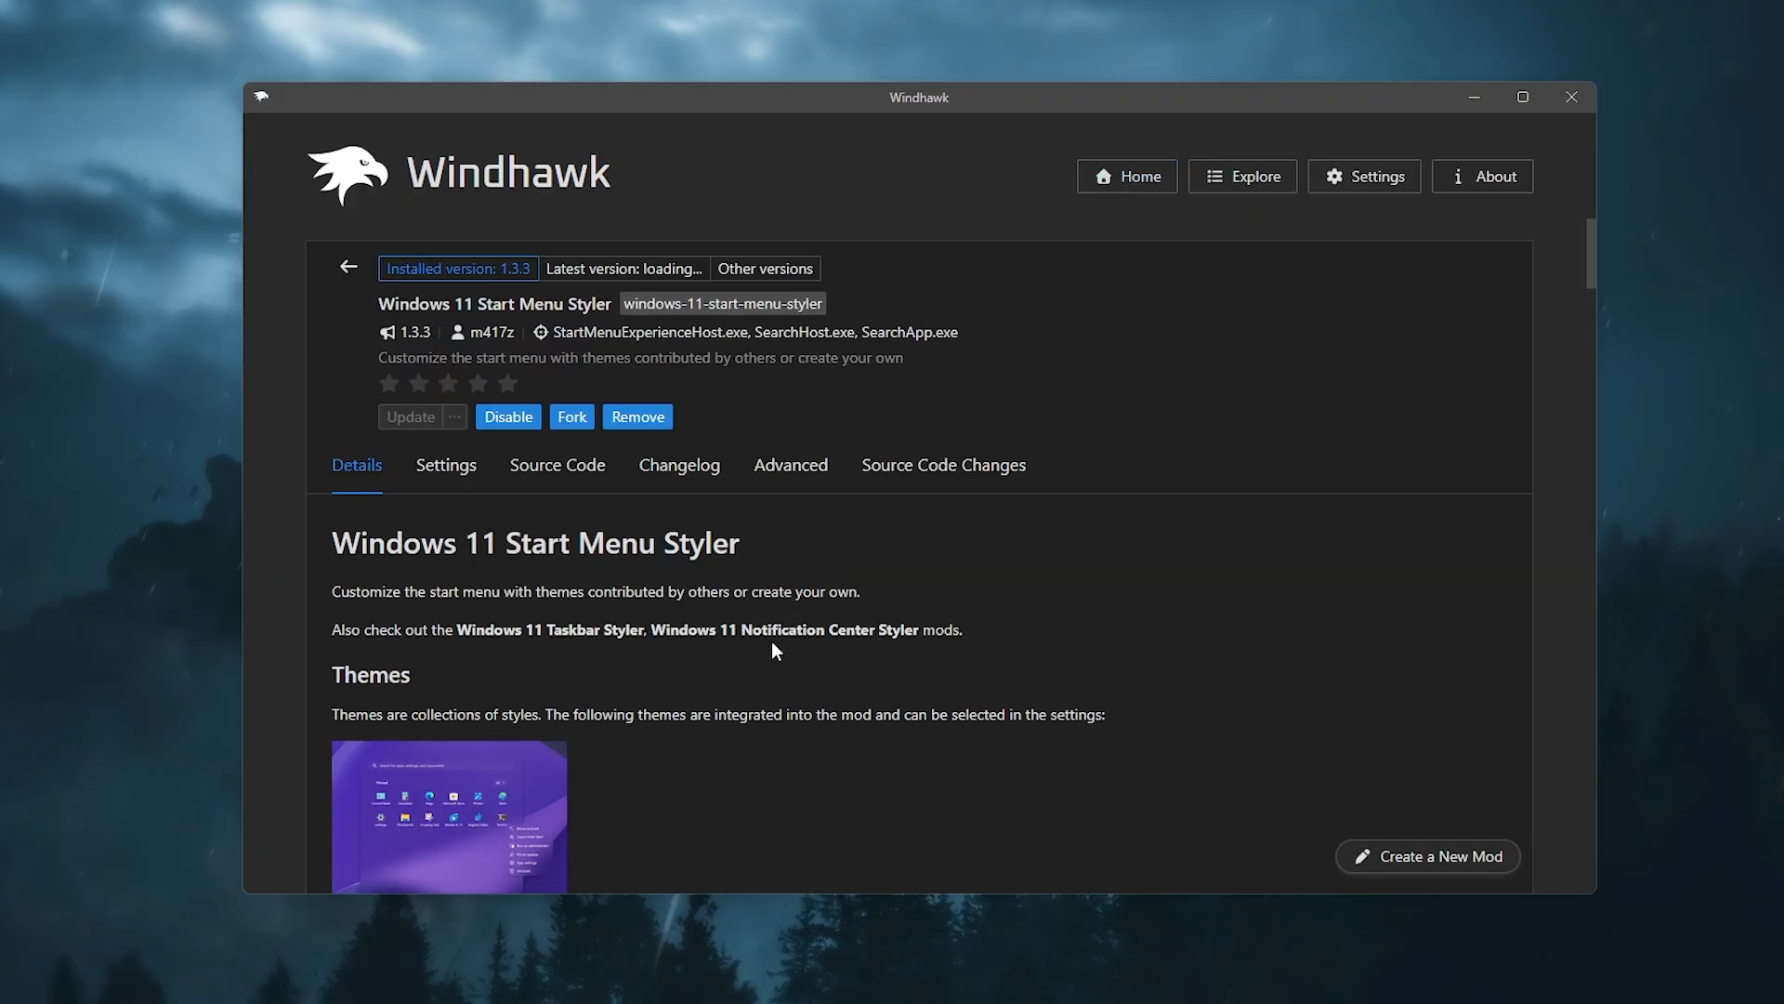
{"action": "left_click", "coordinate": [448, 465]}
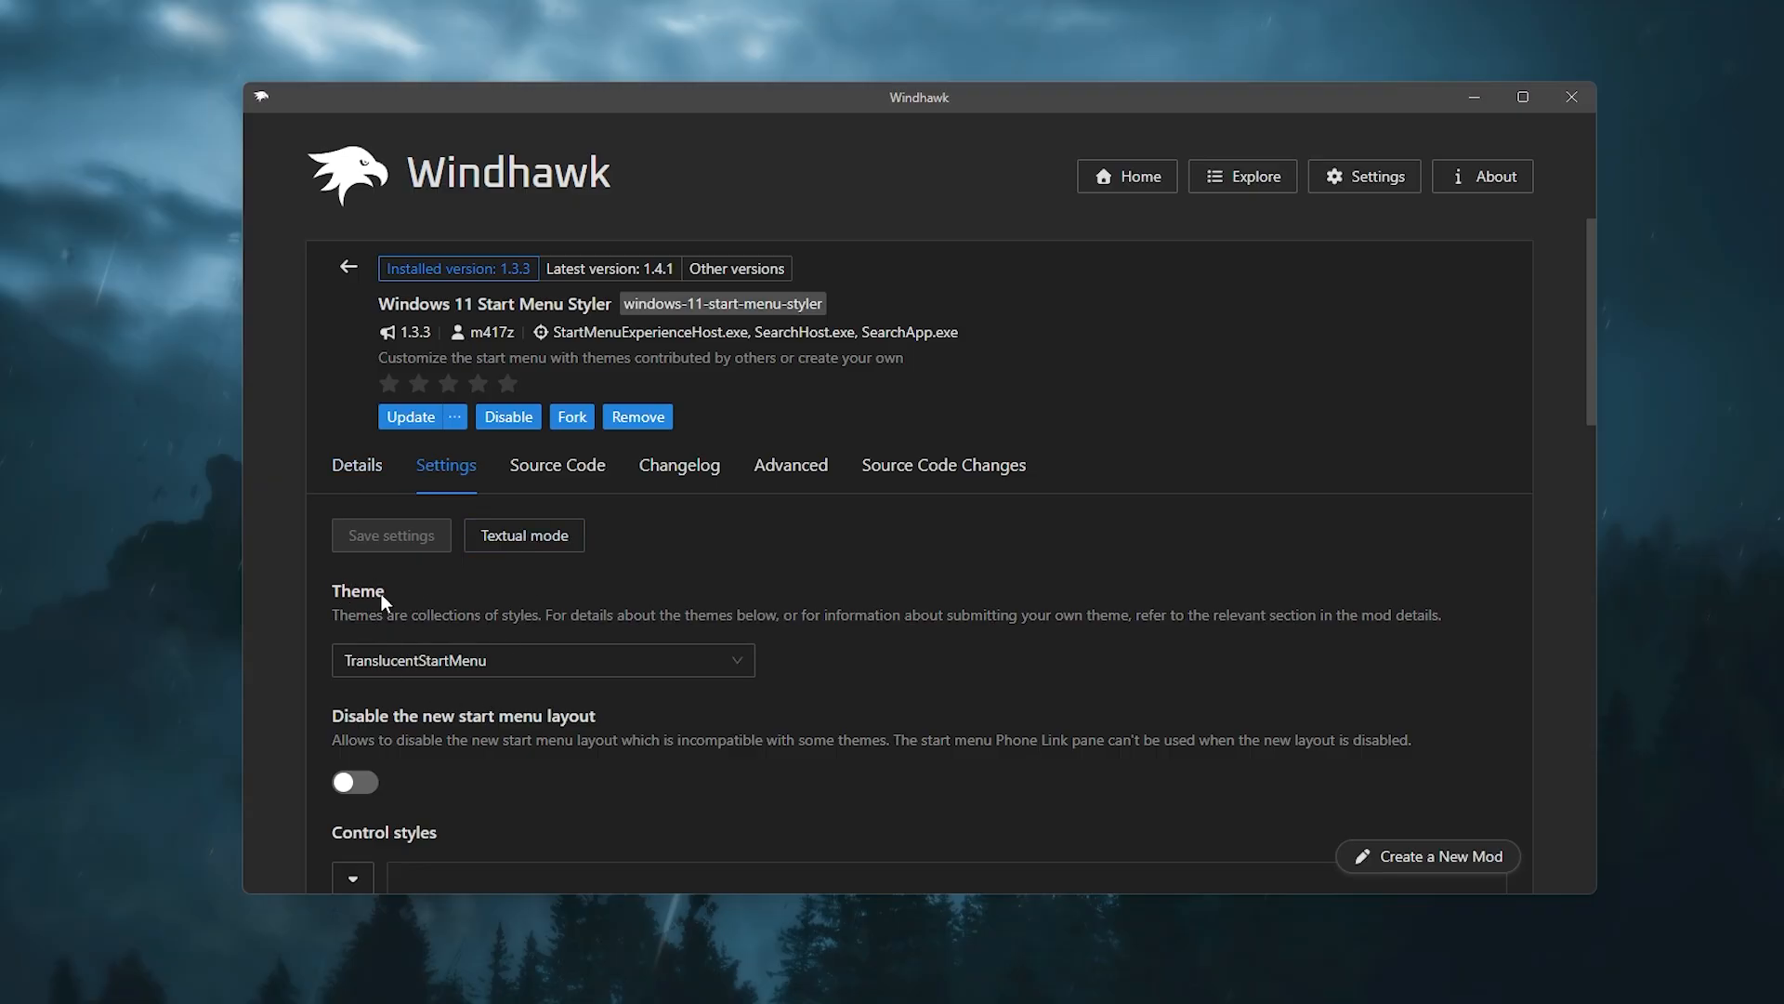
{"action": "left_click", "coordinate": [564, 663]}
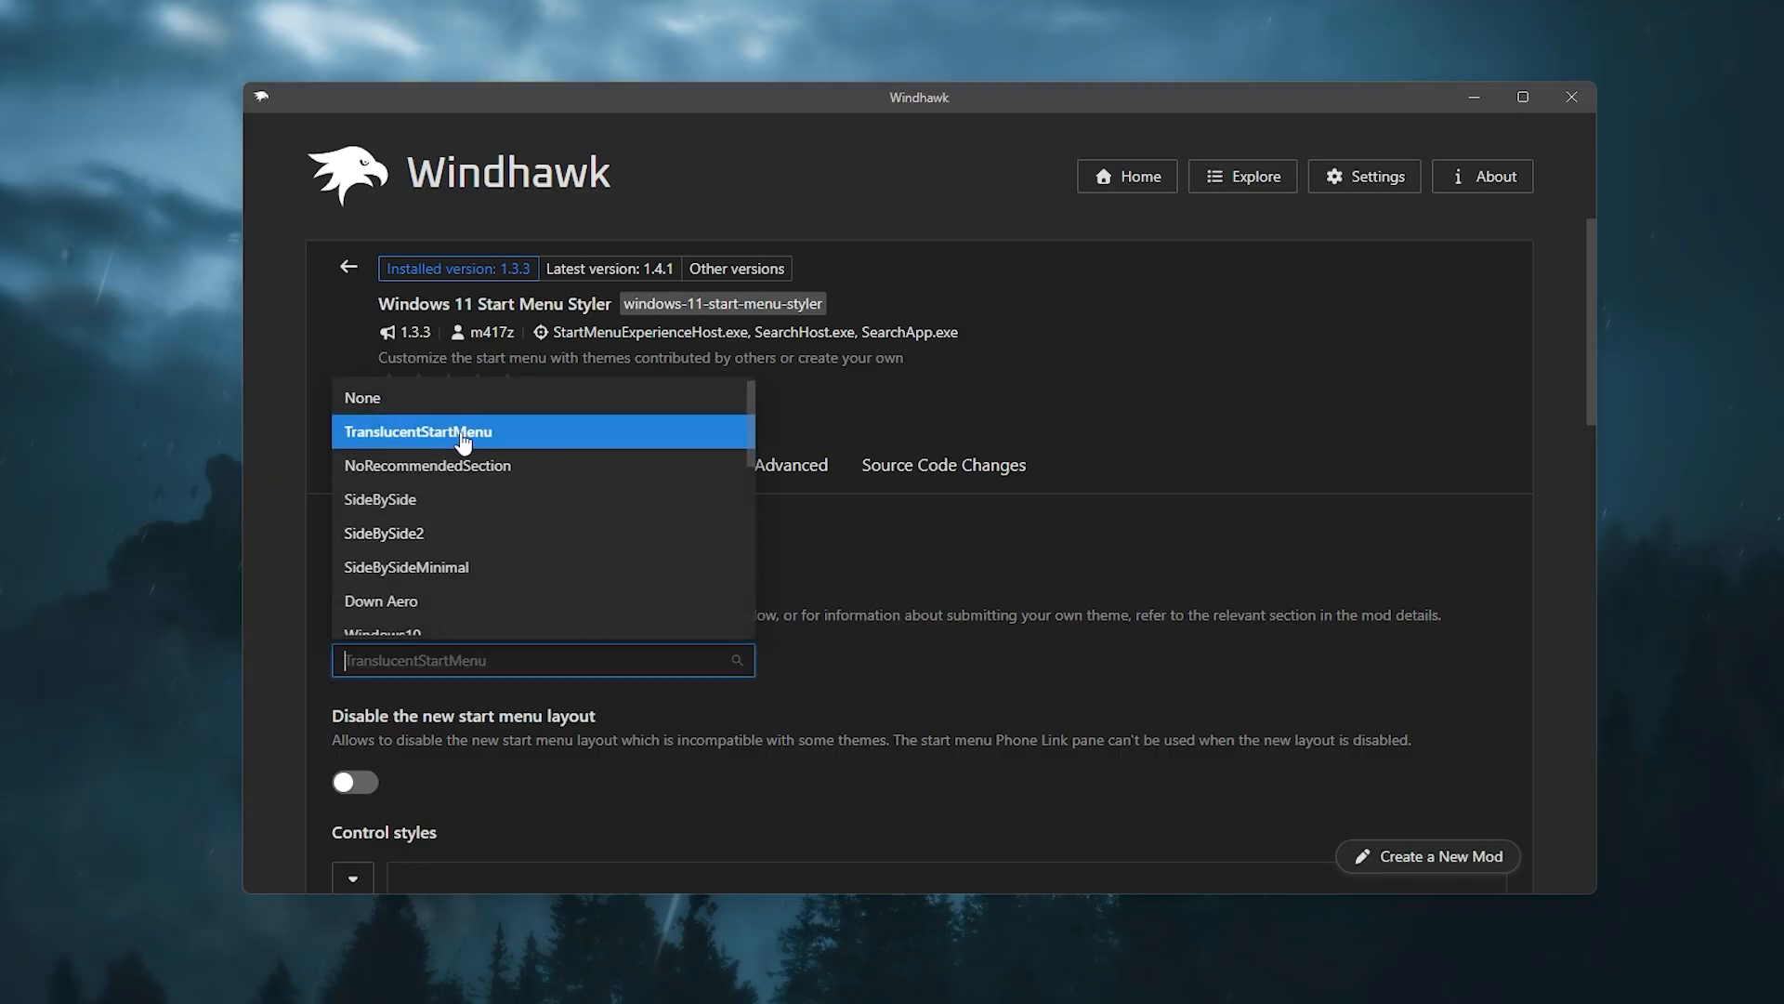
{"action": "left_click", "coordinate": [949, 531]}
{"action": "left_click", "coordinate": [349, 272]}
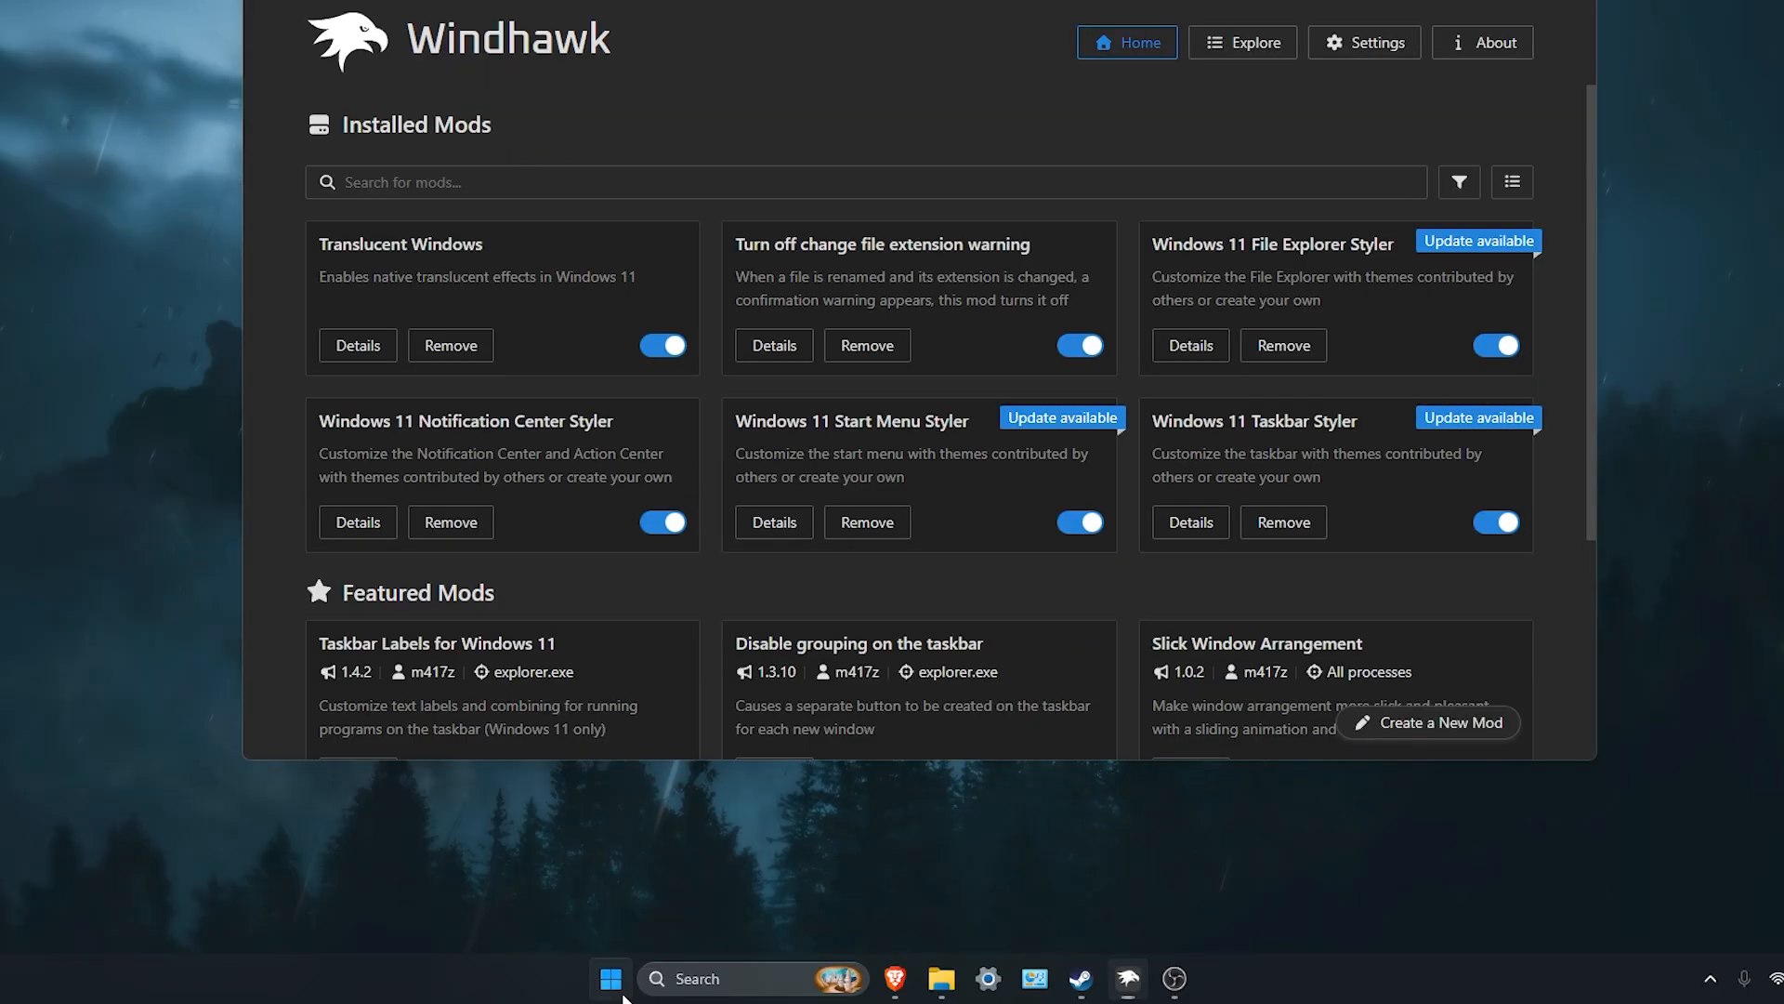
Step: Preview the translucent Start menu and notification center, then close them
{"action": "key", "text": "super"}
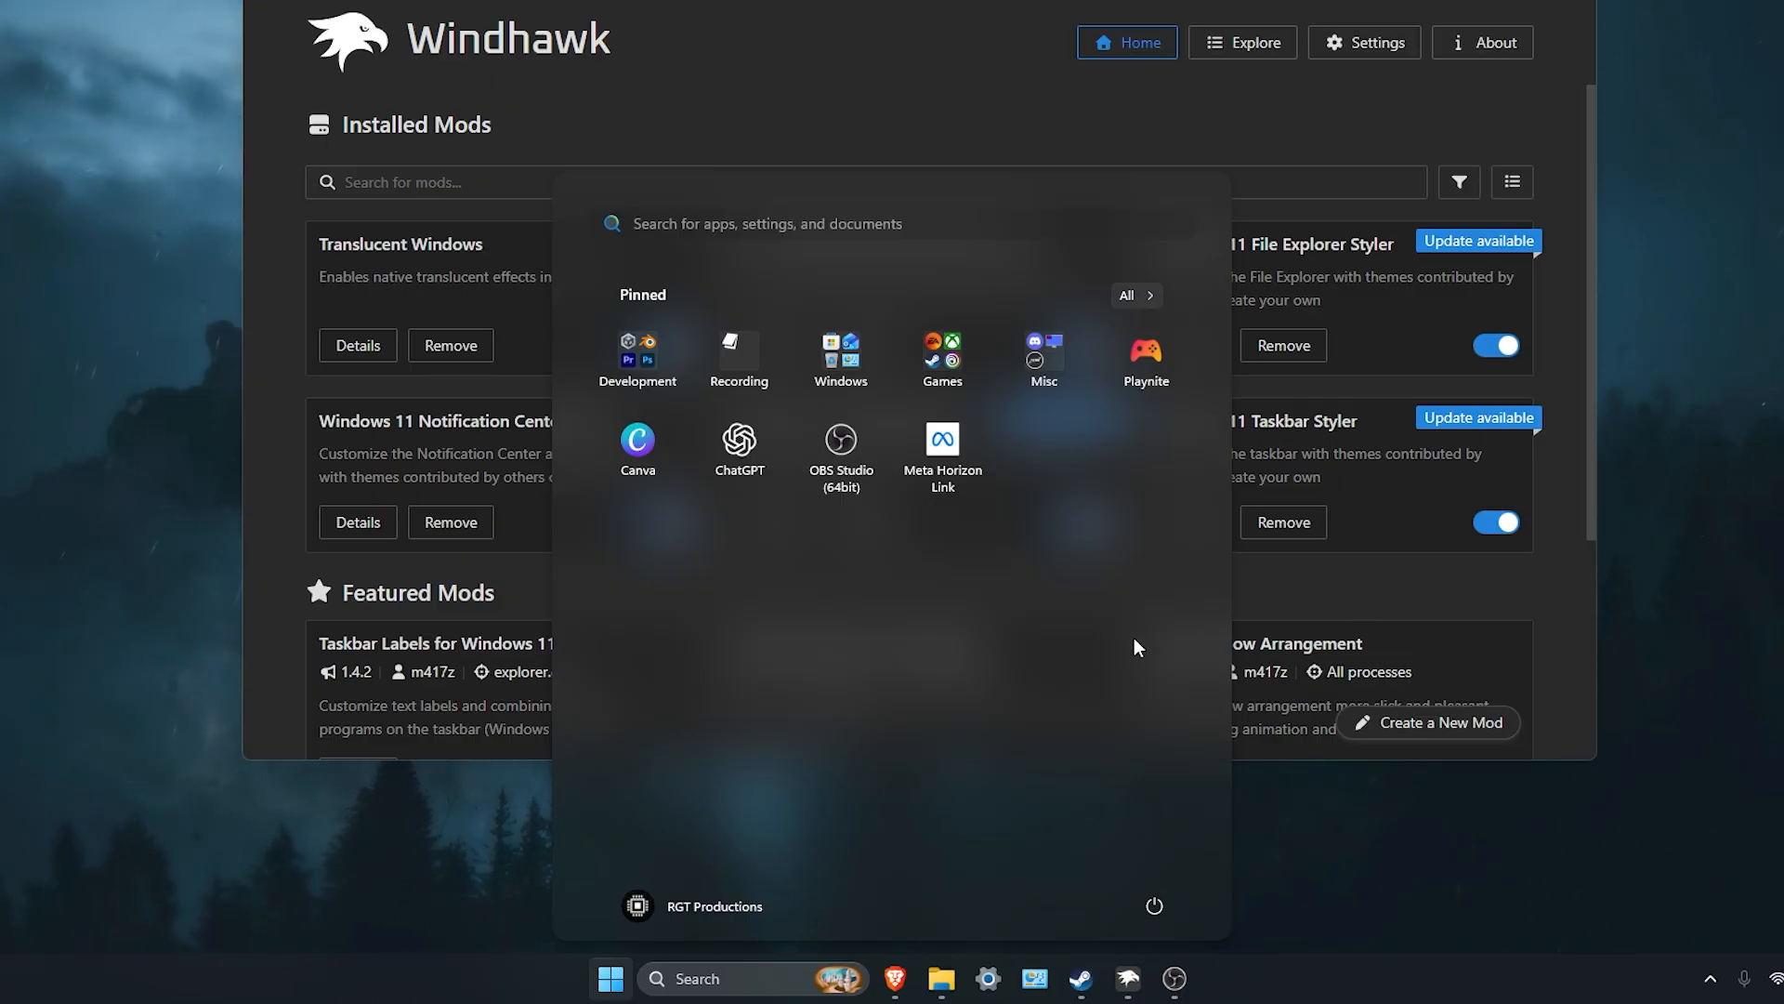
{"action": "key", "text": "Escape"}
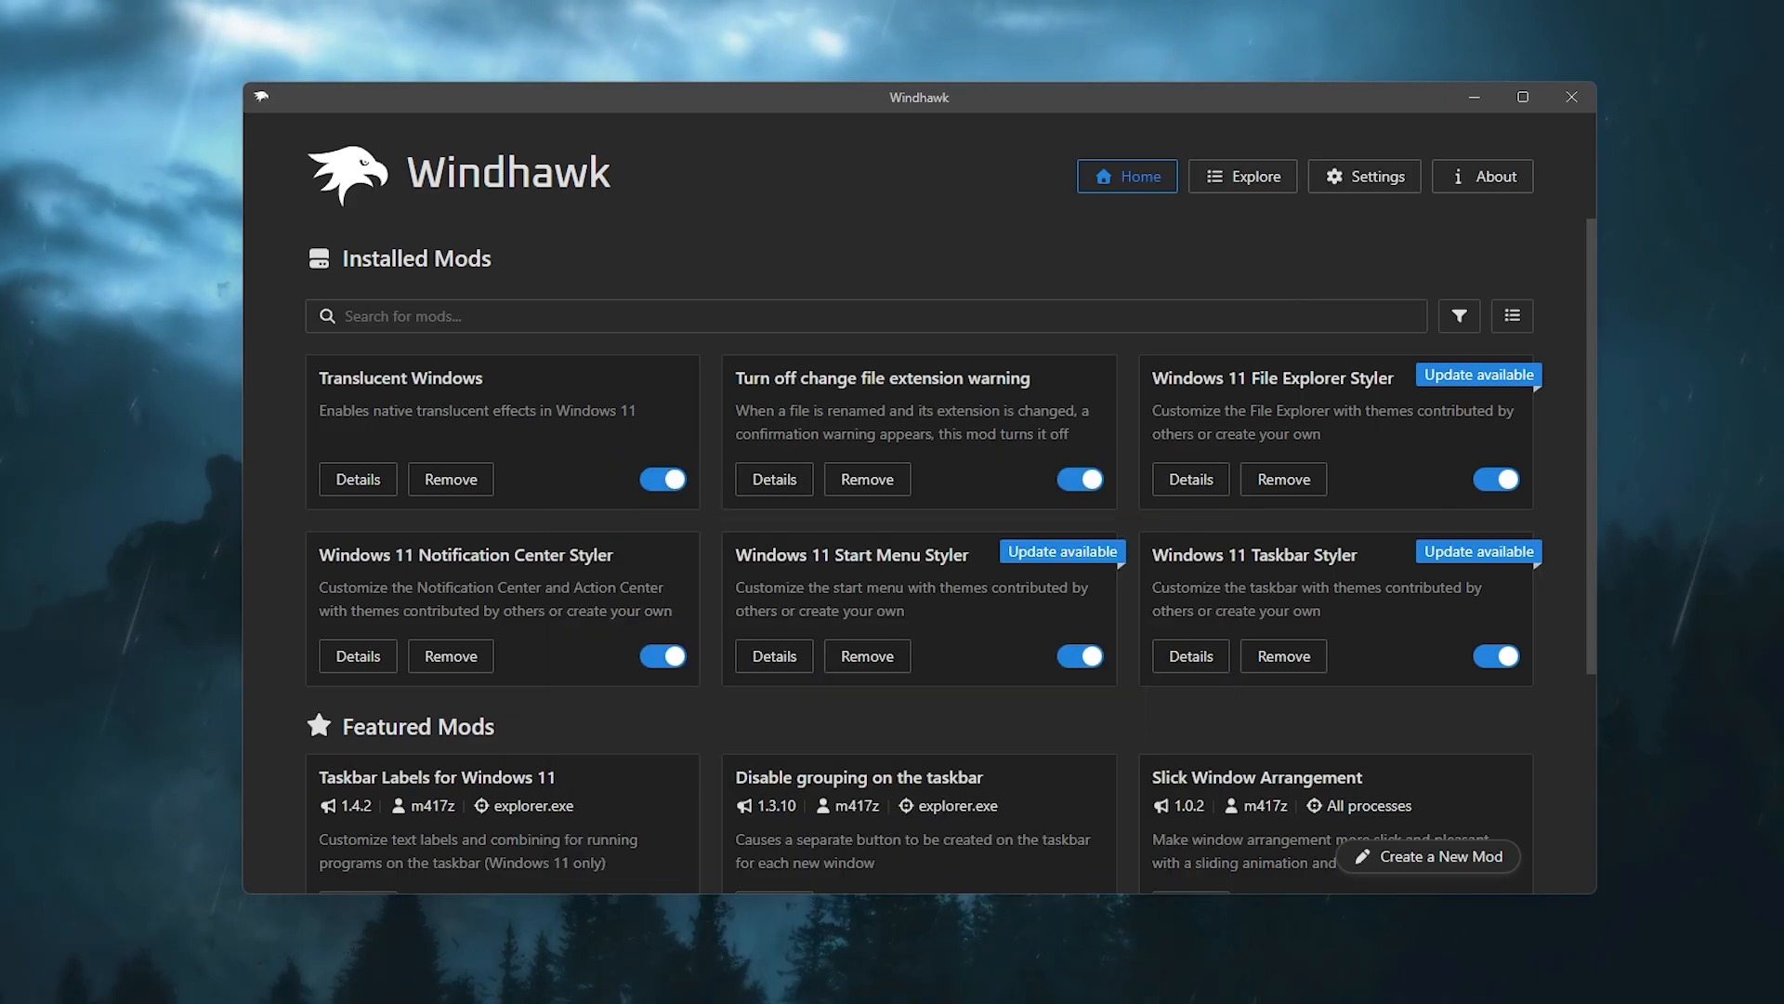
{"action": "key", "text": "super+n"}
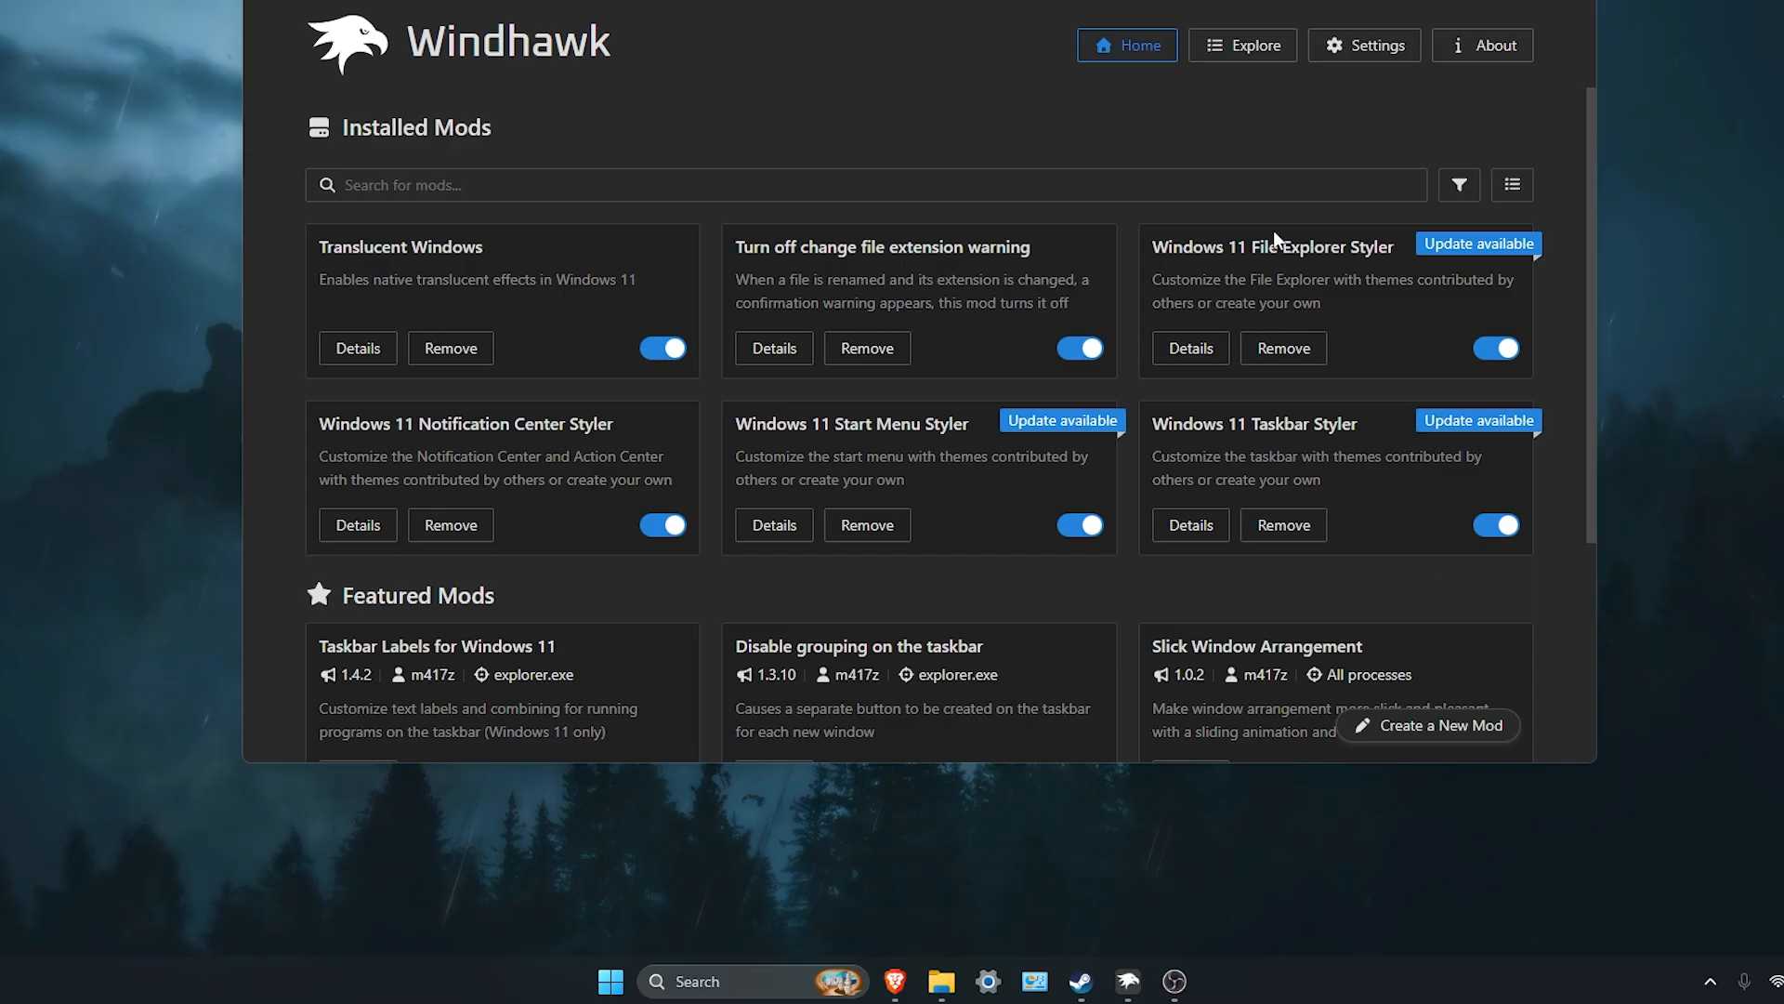
{"action": "left_click_drag", "start_coordinate": [985, 0], "coordinate": [1013, 104]}
Step: Open File Explorer to preview its translucent look, move the window, then minimize it
{"action": "left_click", "coordinate": [941, 976]}
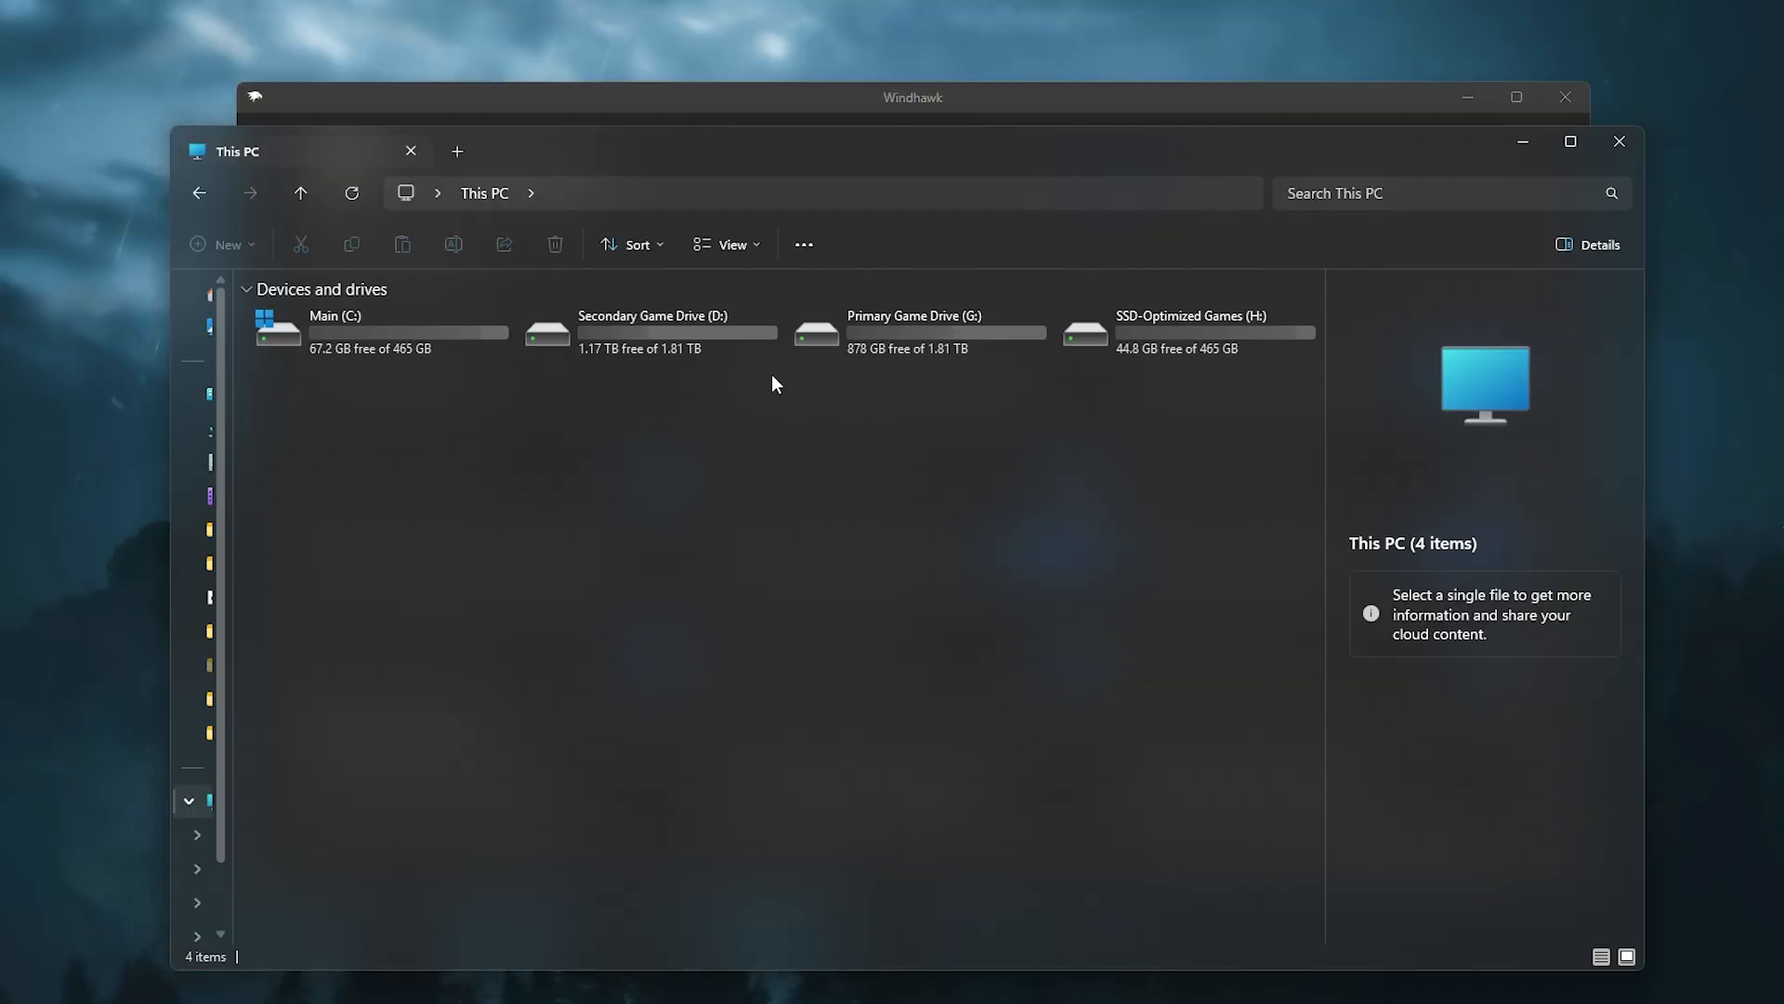
{"action": "left_click_drag", "start_coordinate": [925, 154], "coordinate": [1019, 232]}
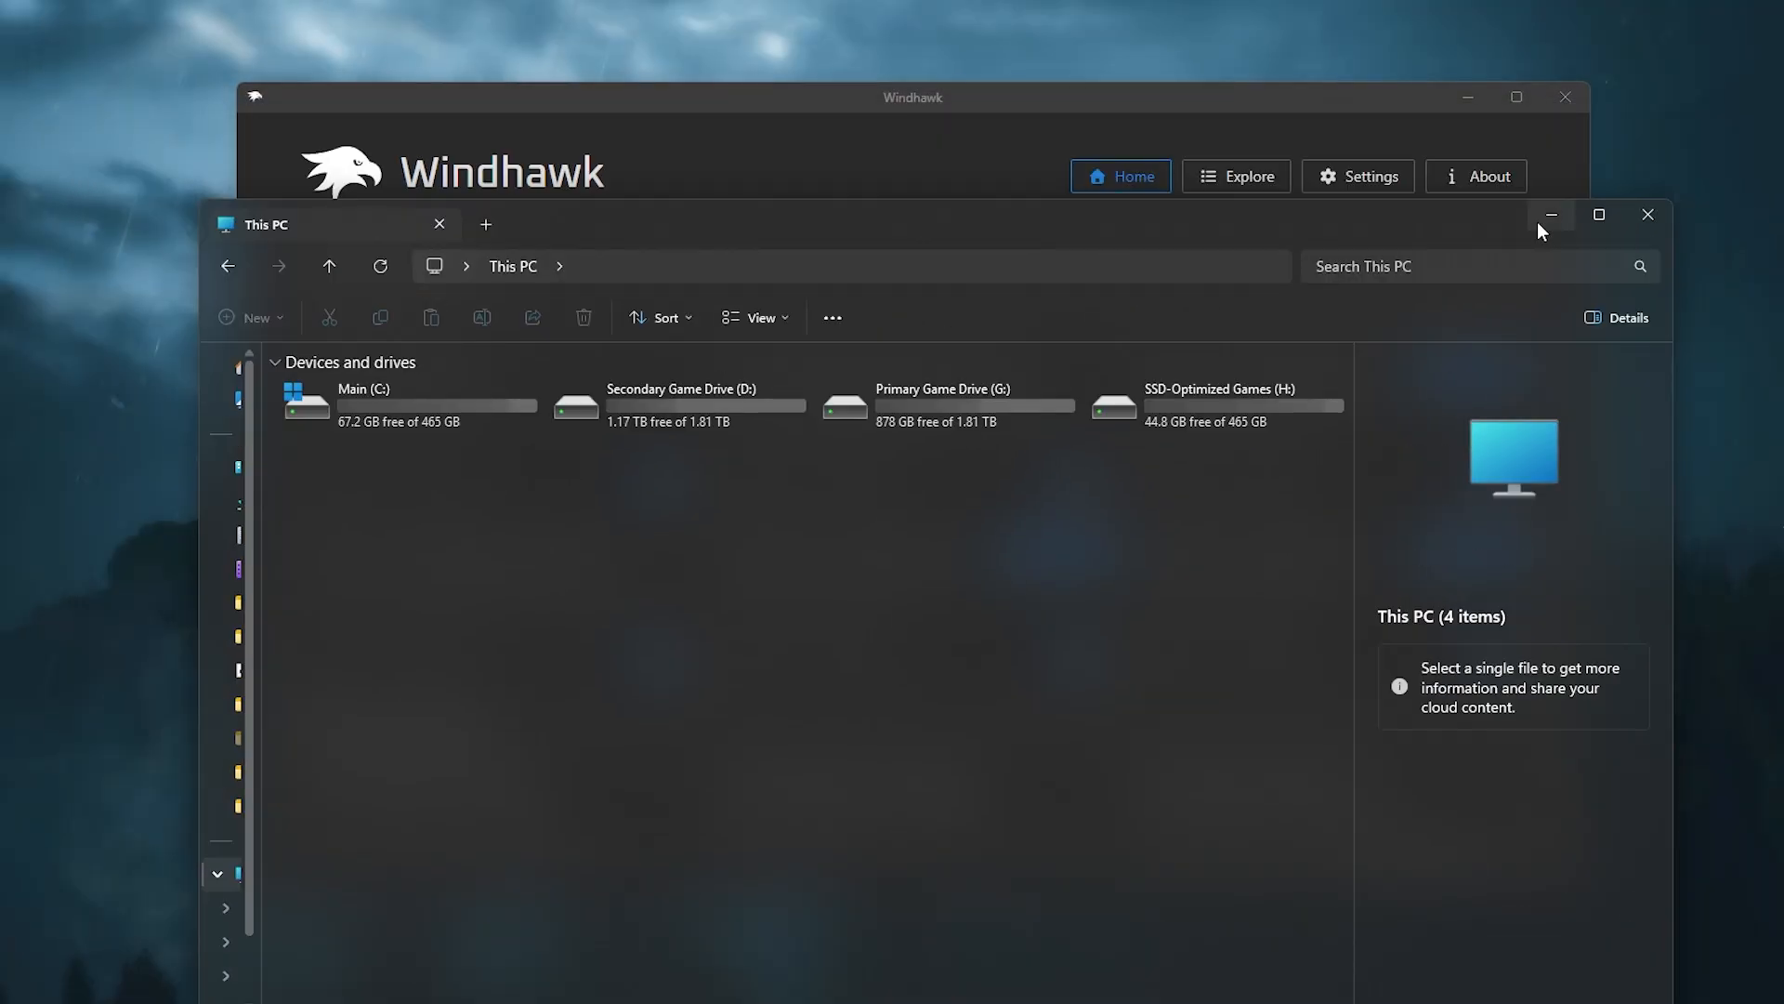
{"action": "left_click", "coordinate": [1551, 216]}
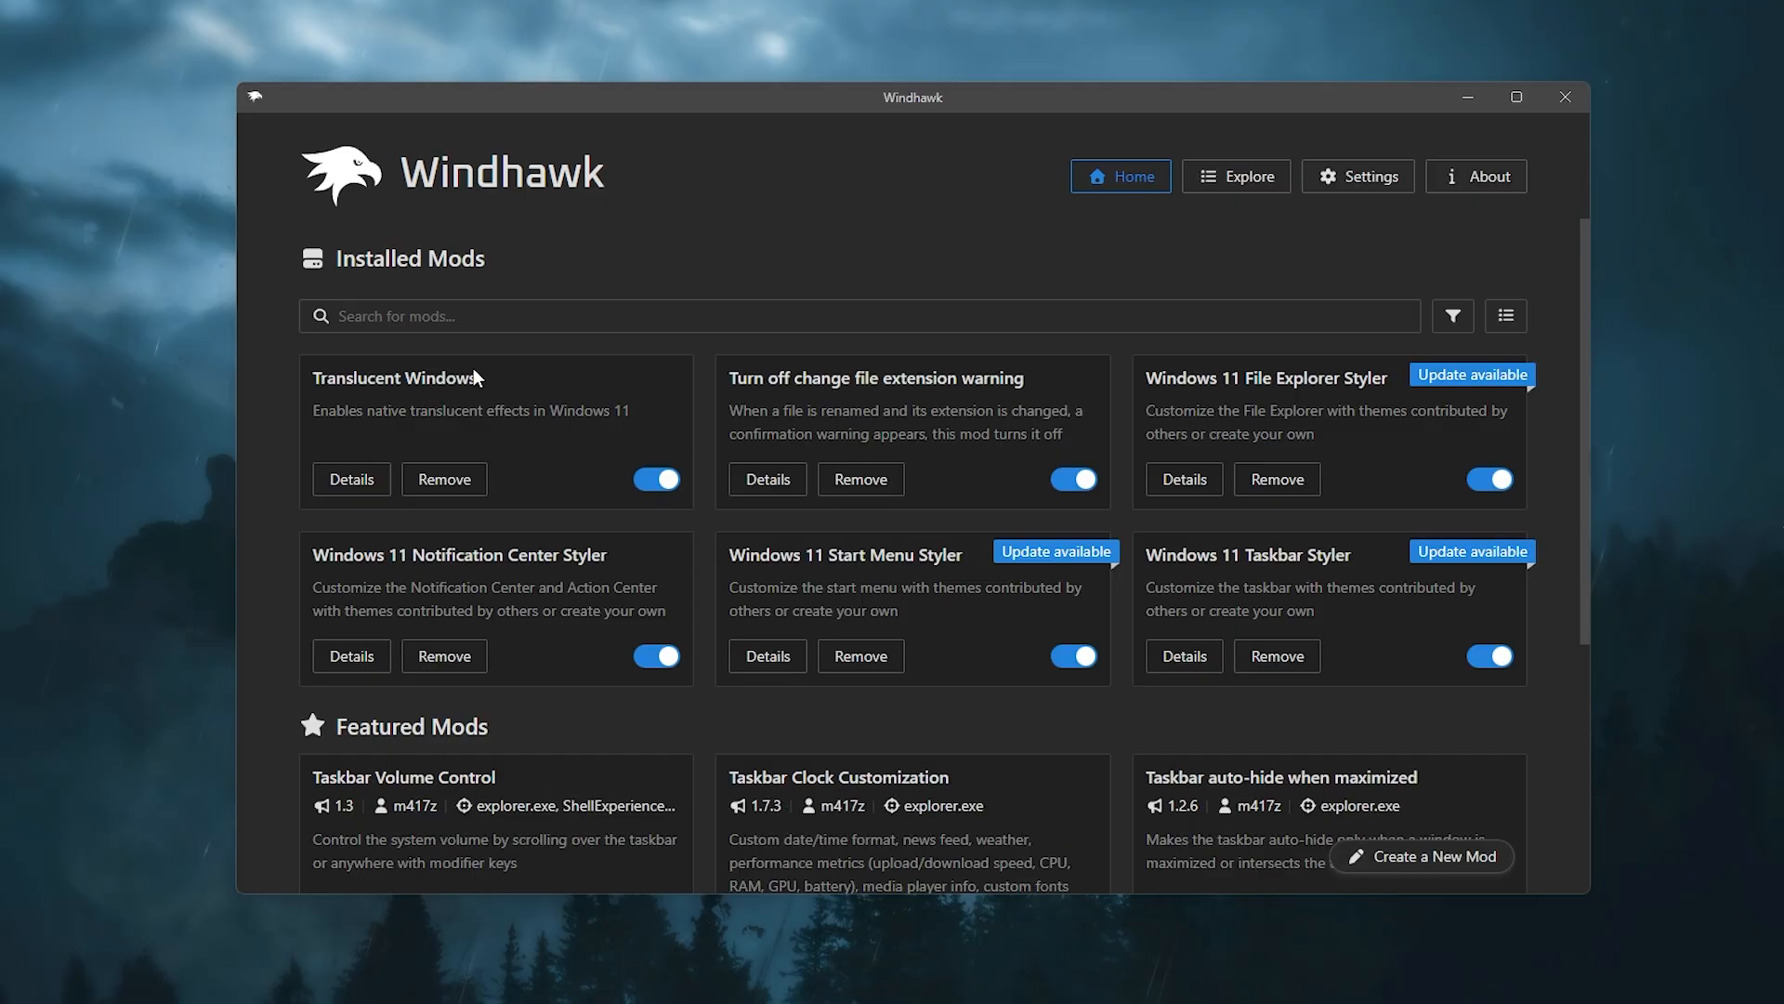
Step: Open the Translucent Windows mod's Advanced settings and examine the custom process exclusion list
{"action": "left_click", "coordinate": [352, 479]}
{"action": "left_click", "coordinate": [767, 453]}
{"action": "scroll", "coordinate": [730, 606], "scroll_direction": "down", "scroll_amount": 2}
{"action": "scroll", "coordinate": [730, 606], "scroll_direction": "down", "scroll_amount": 7}
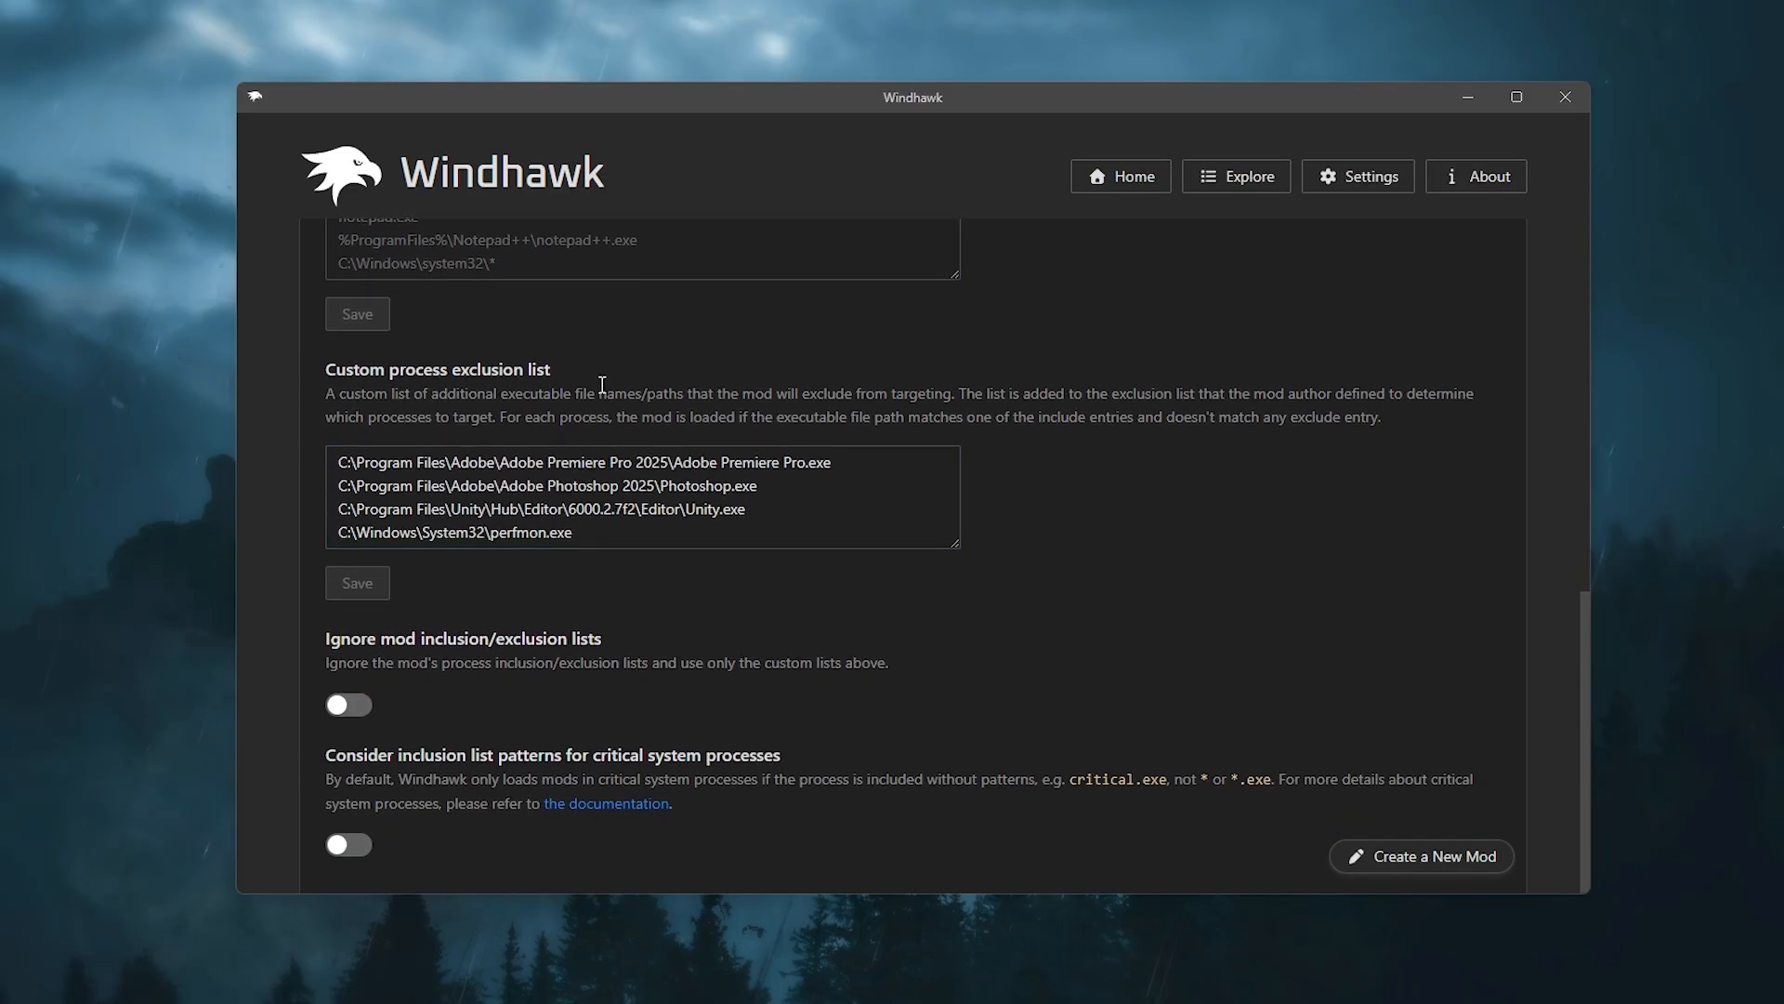
{"action": "scroll", "coordinate": [656, 384], "scroll_direction": "up", "scroll_amount": 1}
{"action": "scroll", "coordinate": [656, 384], "scroll_direction": "up", "scroll_amount": 1}
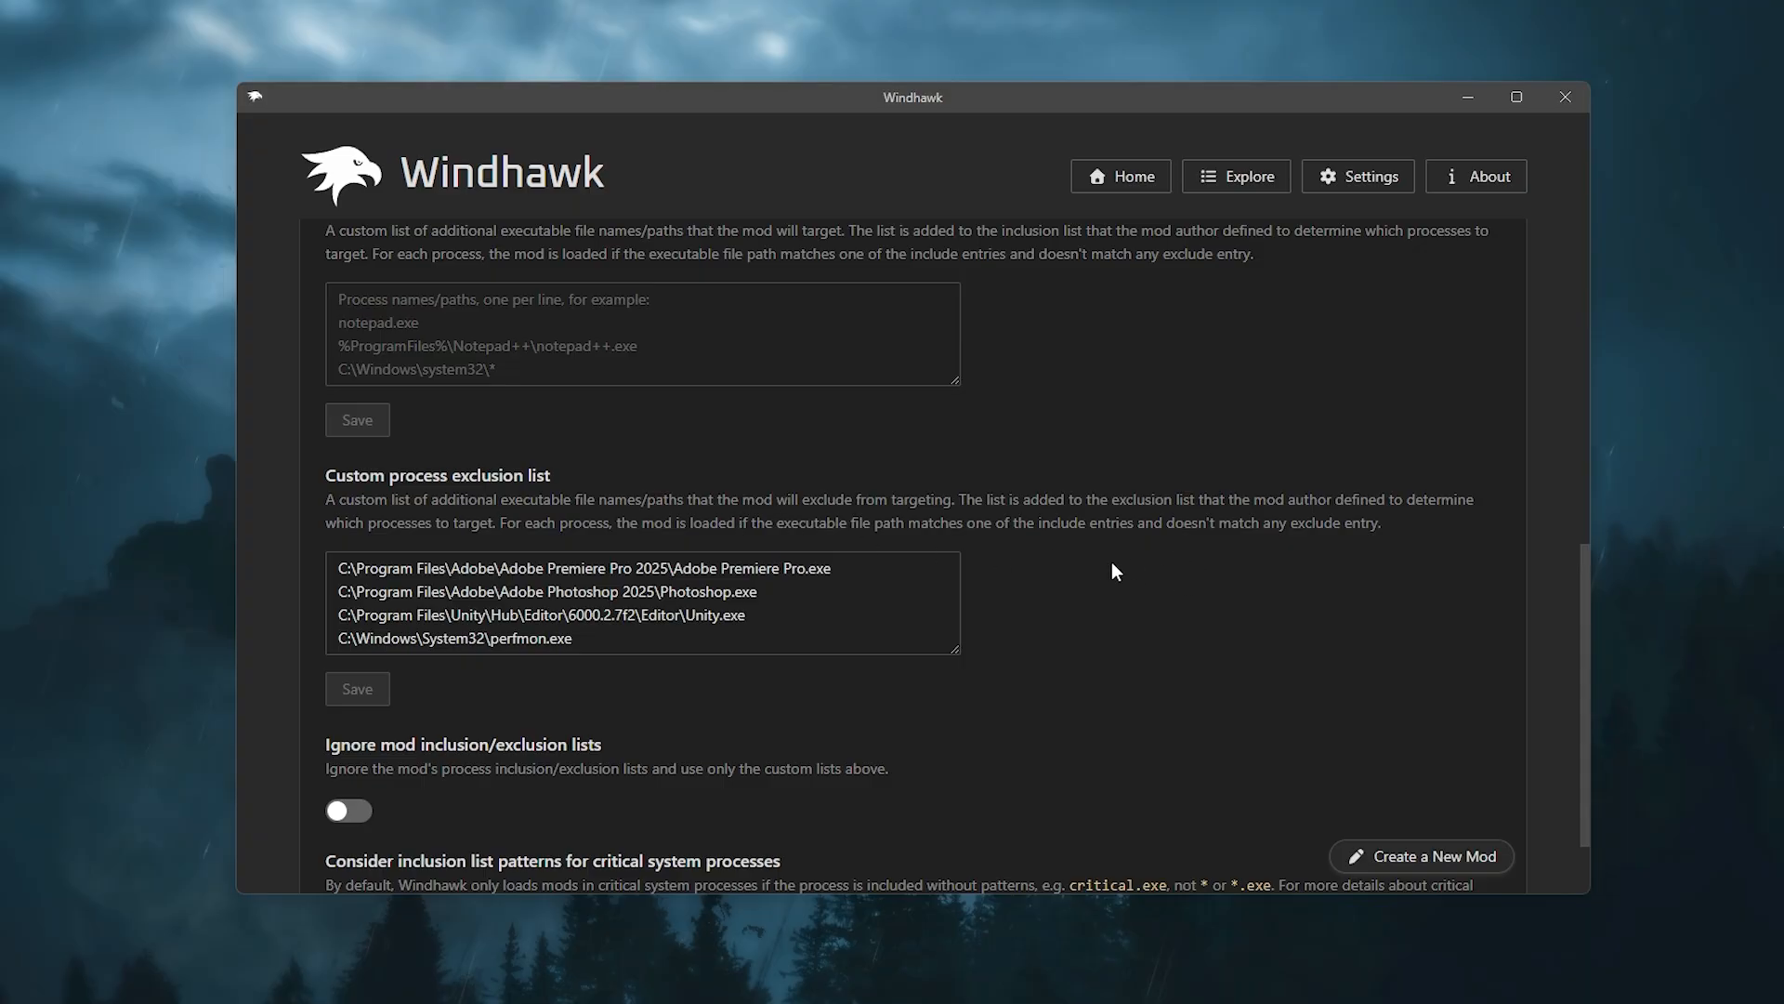
{"action": "left_click", "coordinate": [729, 630]}
{"action": "scroll", "coordinate": [727, 669], "scroll_direction": "up", "scroll_amount": 2}
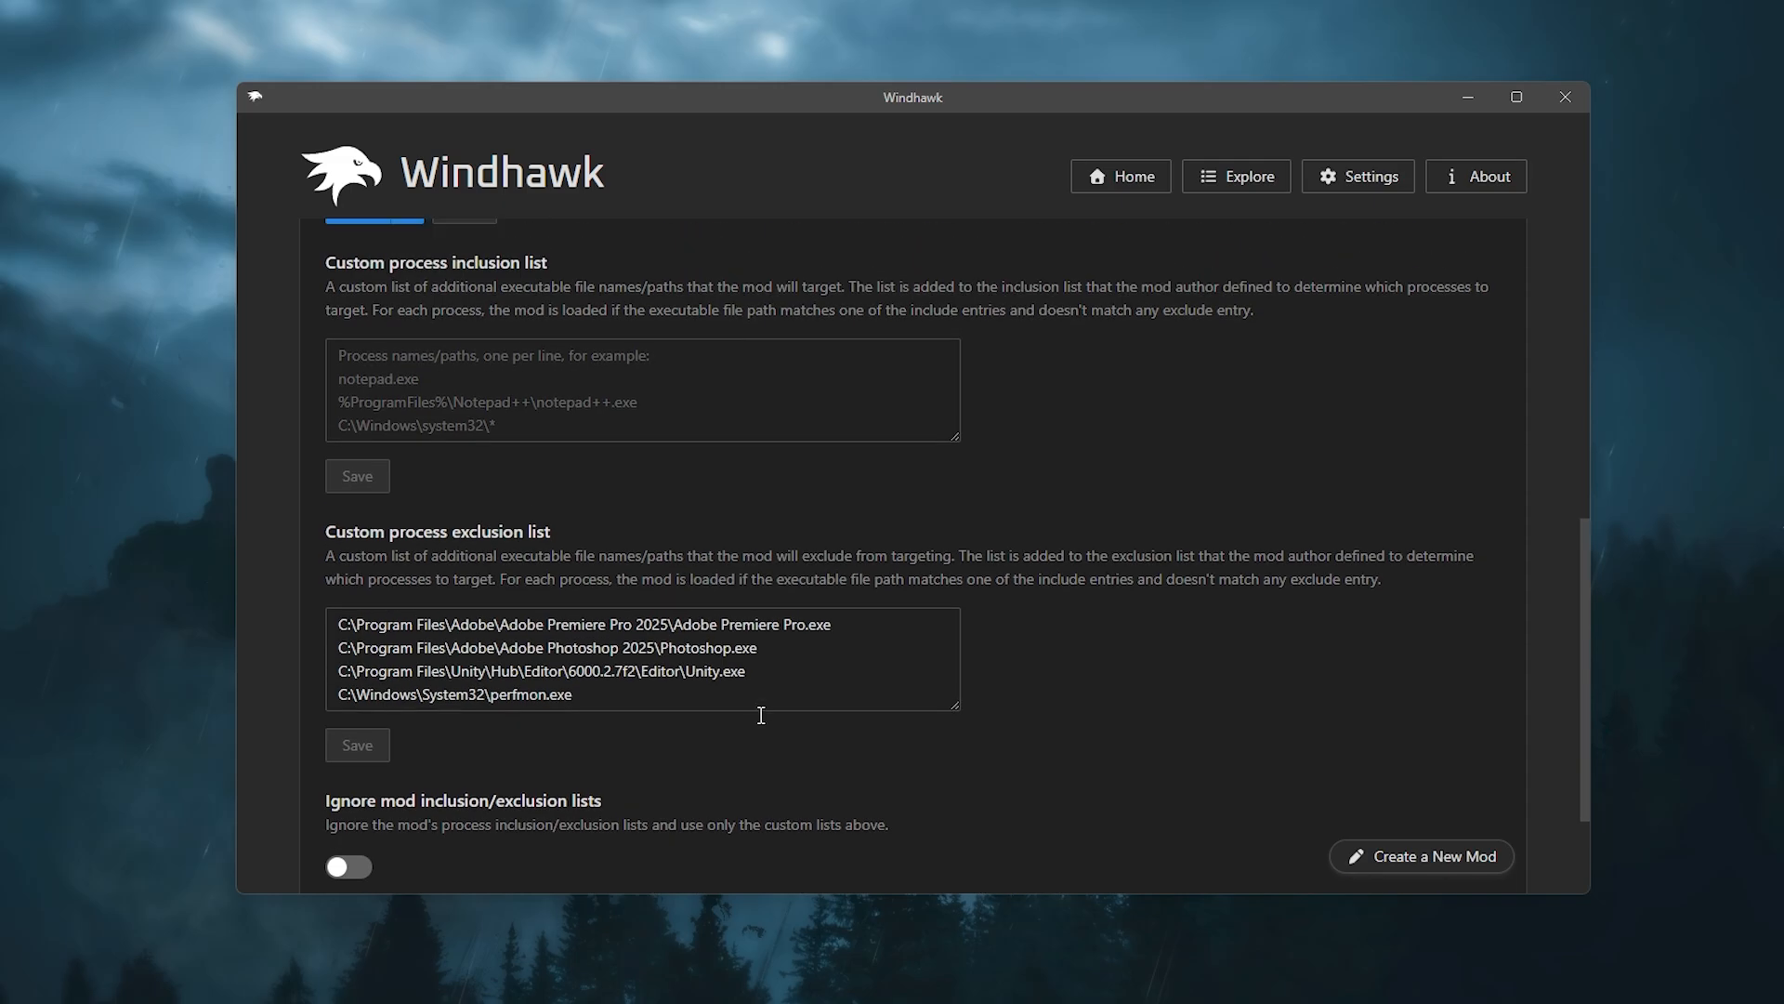
{"action": "scroll", "coordinate": [1146, 780], "scroll_direction": "down", "scroll_amount": 3}
{"action": "scroll", "coordinate": [1075, 712], "scroll_direction": "up", "scroll_amount": 1}
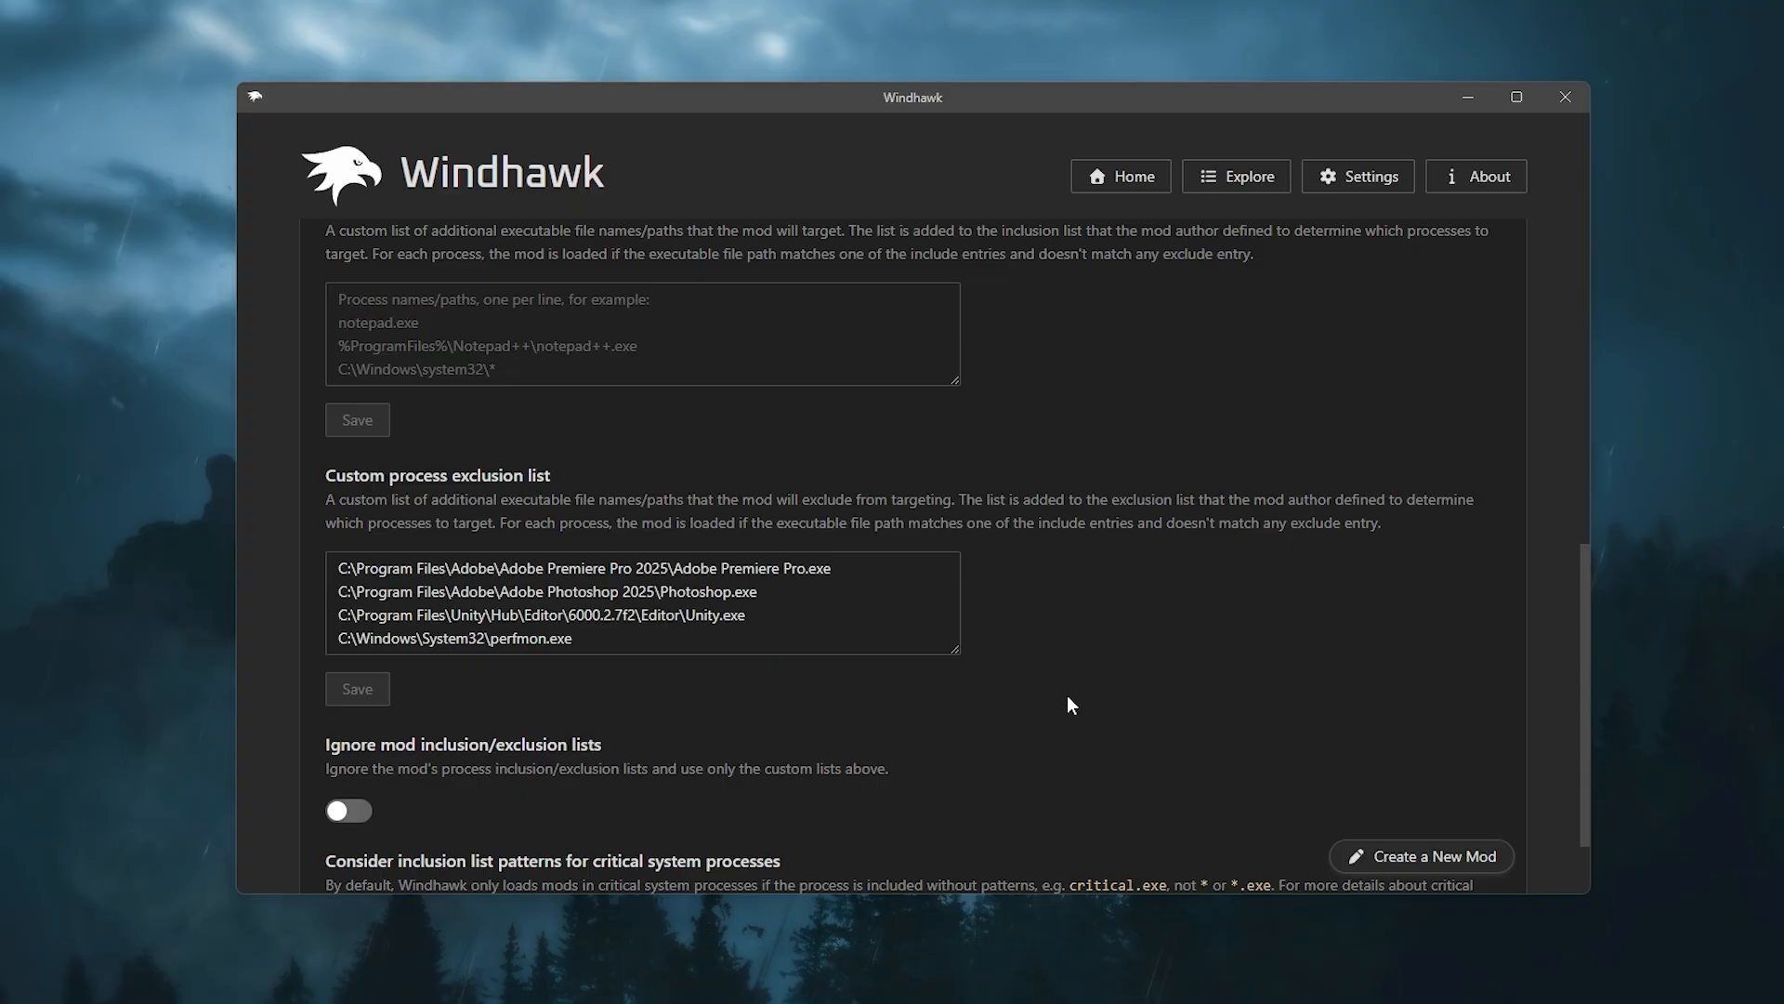
{"action": "left_click", "coordinate": [795, 595]}
{"action": "scroll", "coordinate": [619, 602], "scroll_direction": "up", "scroll_amount": 8}
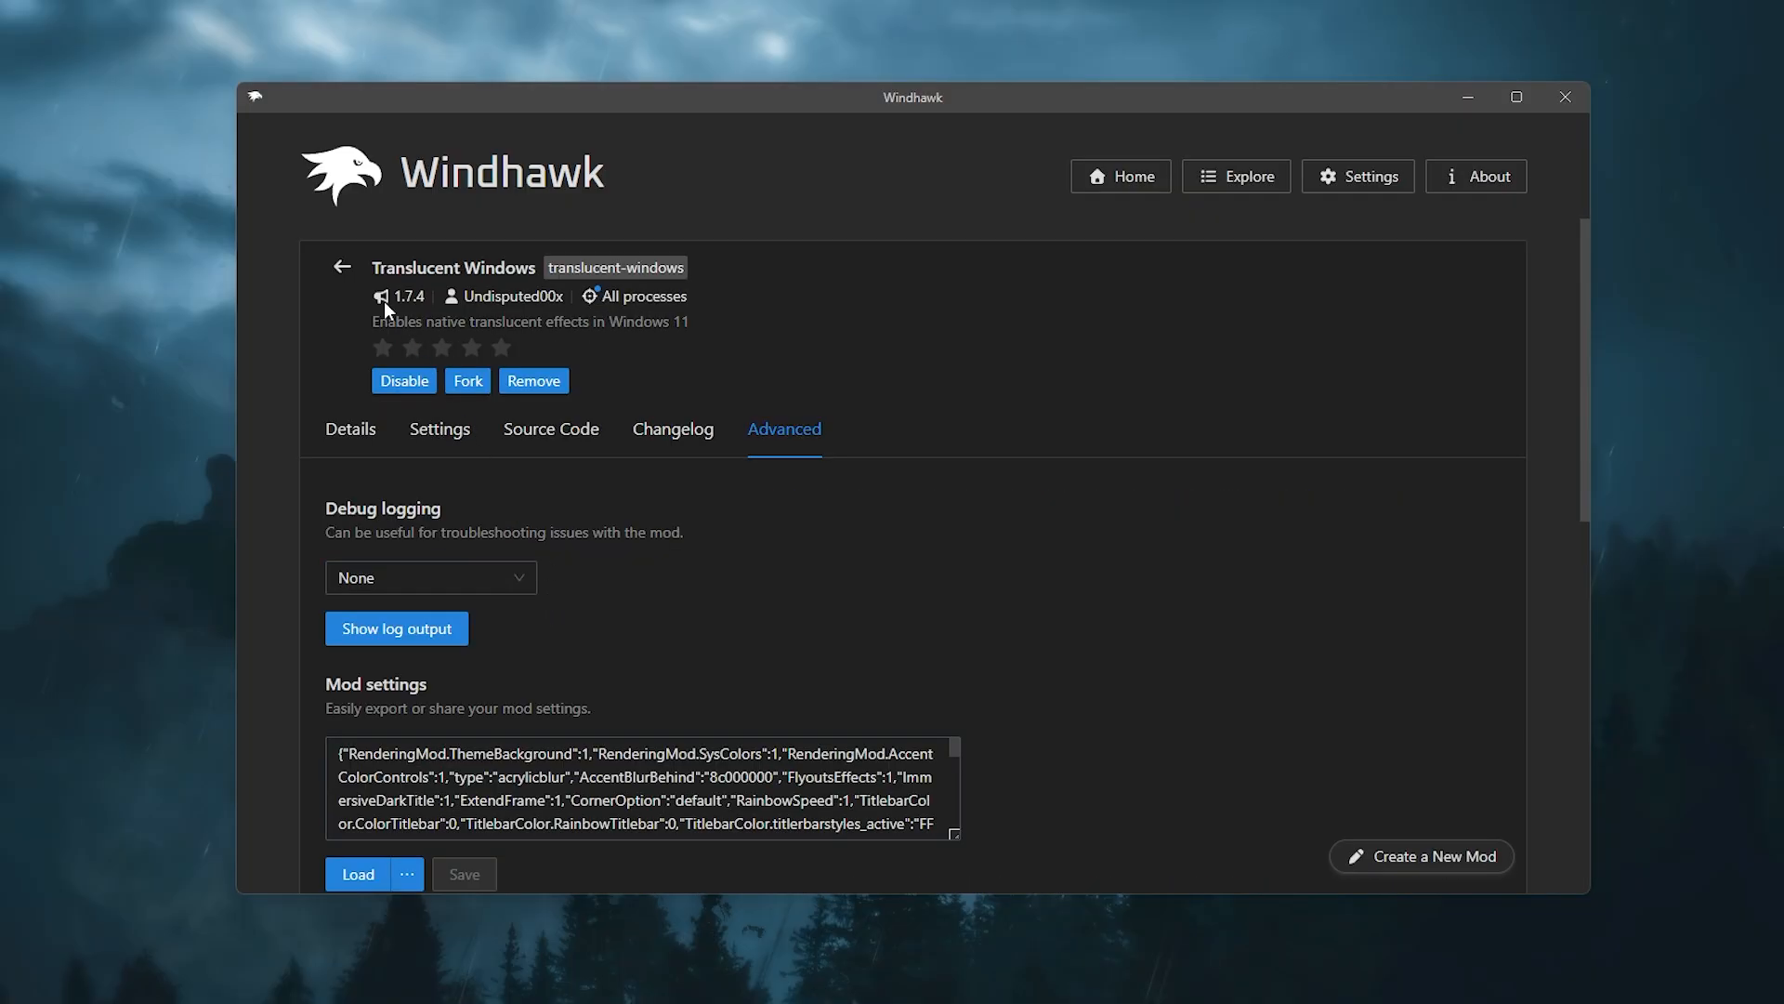
Step: Return to the installed mods list and scroll through the featured mods
{"action": "left_click", "coordinate": [345, 272]}
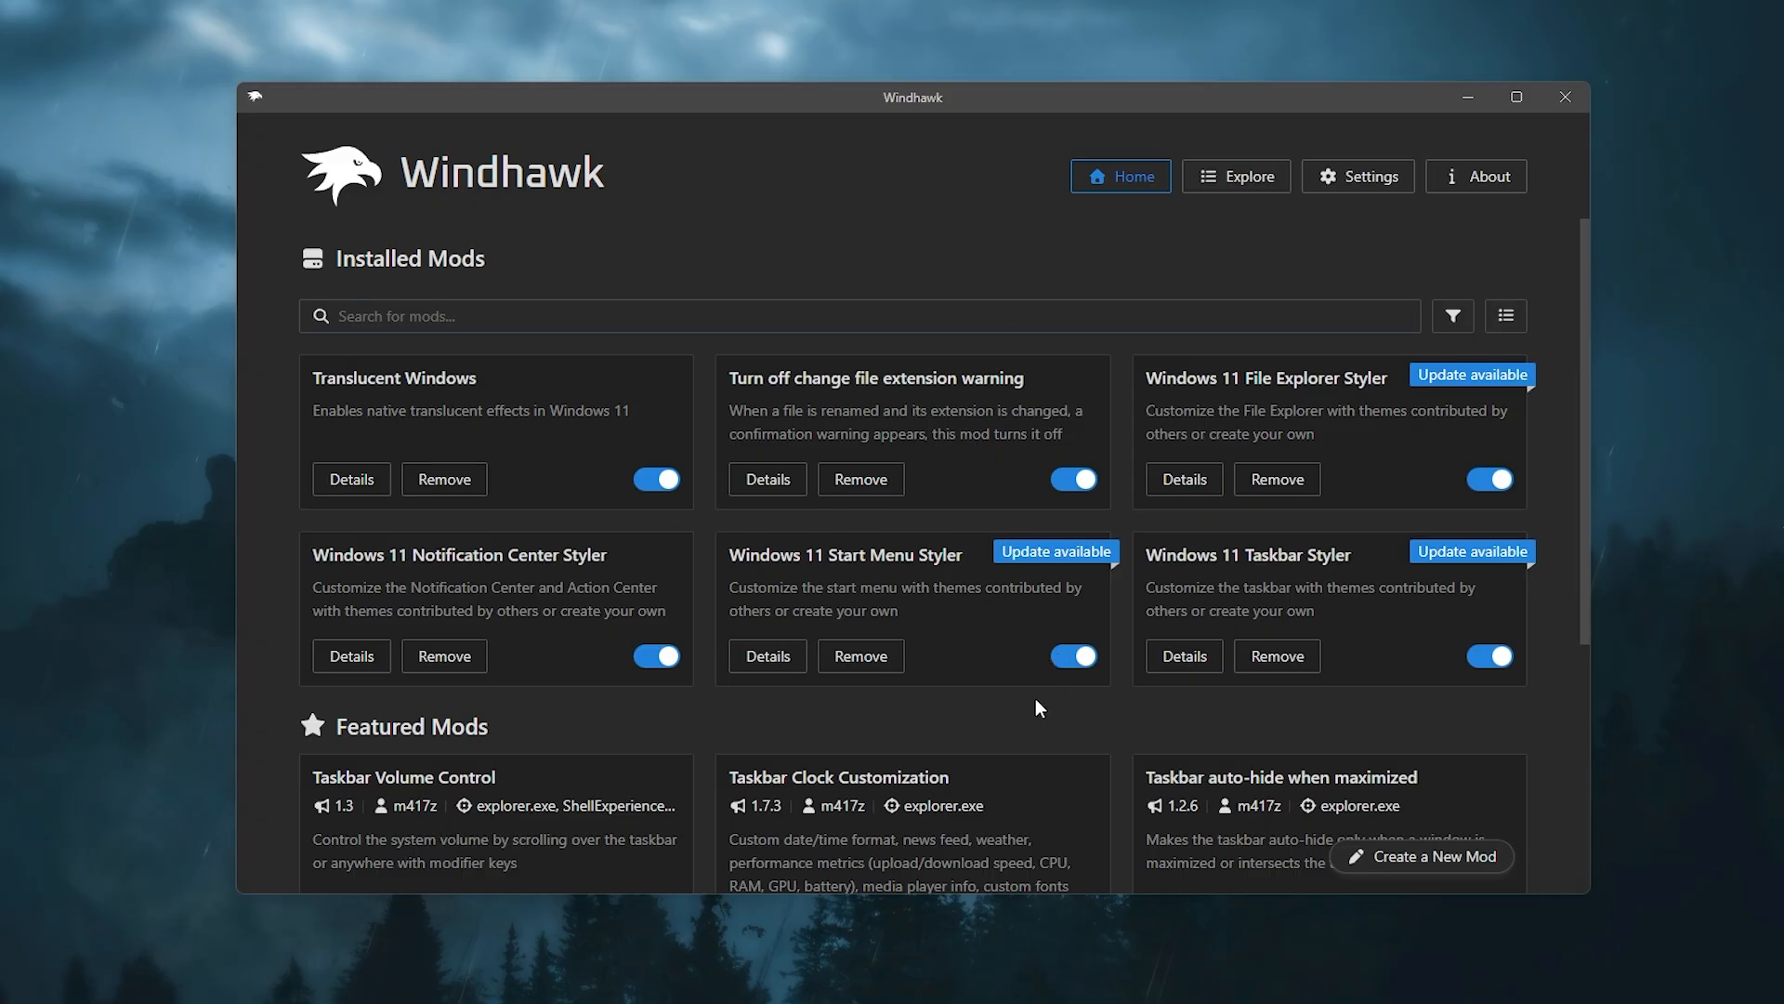
{"action": "scroll", "coordinate": [1035, 699], "scroll_direction": "down", "scroll_amount": 2}
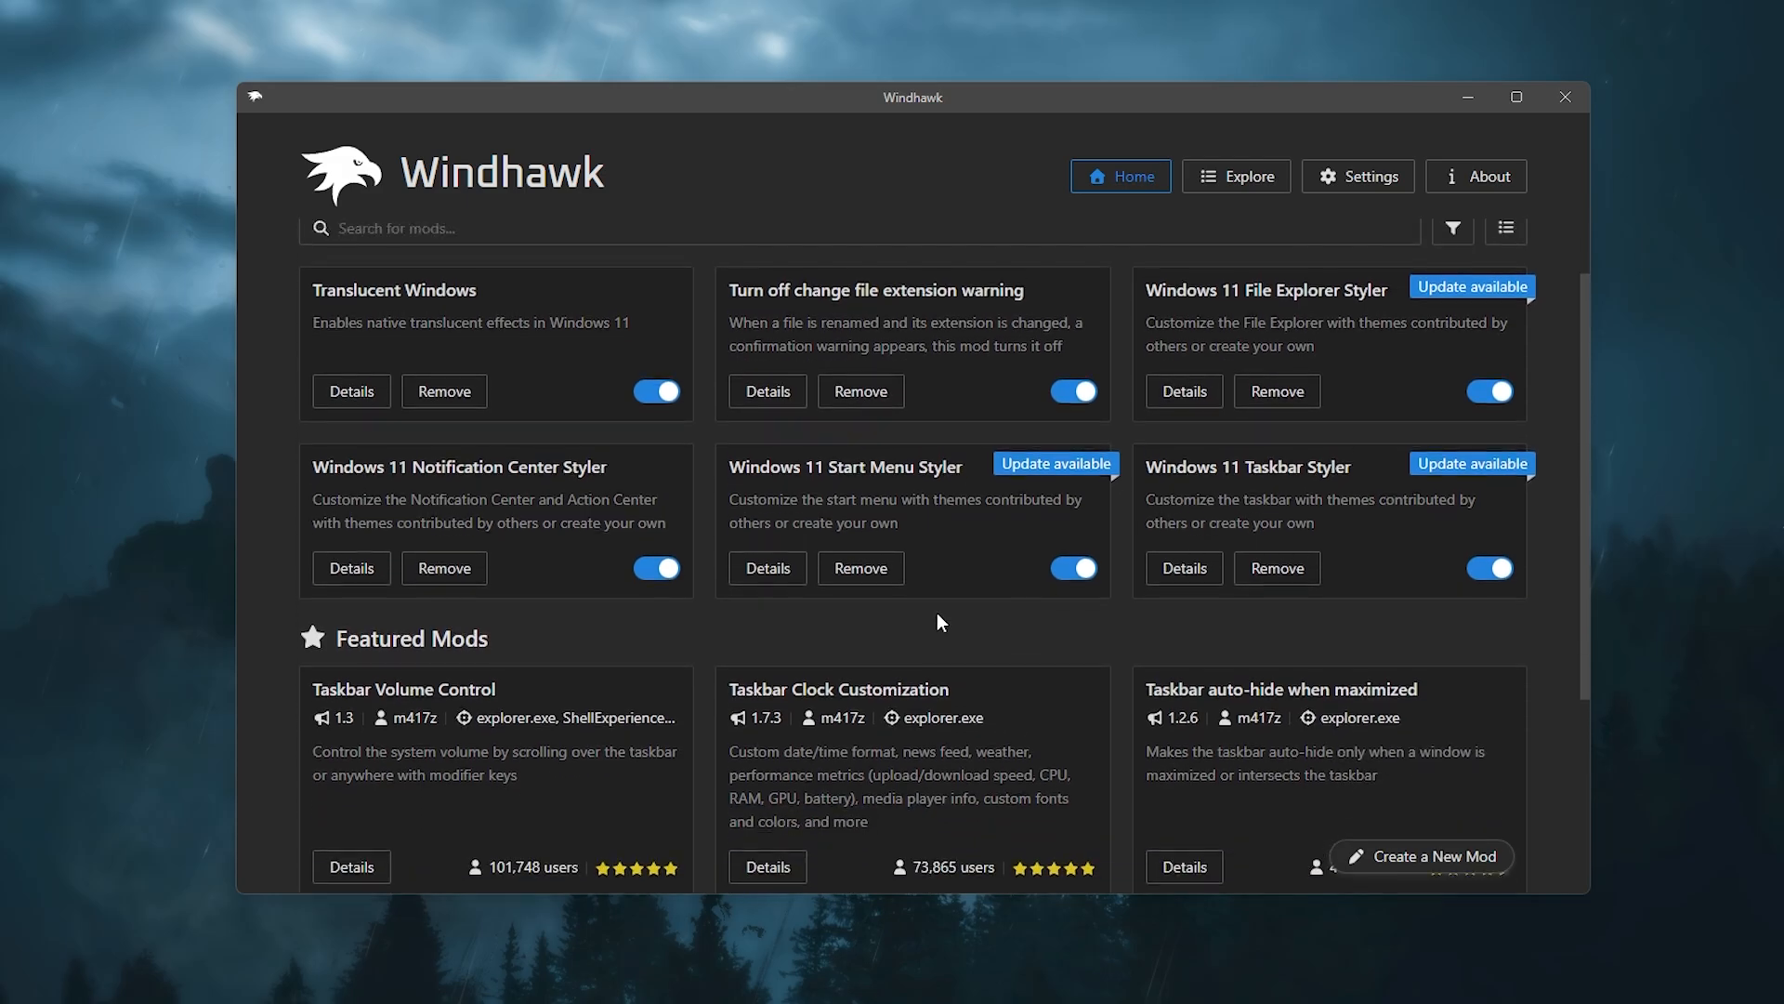
{"action": "scroll", "coordinate": [936, 612], "scroll_direction": "up", "scroll_amount": 2}
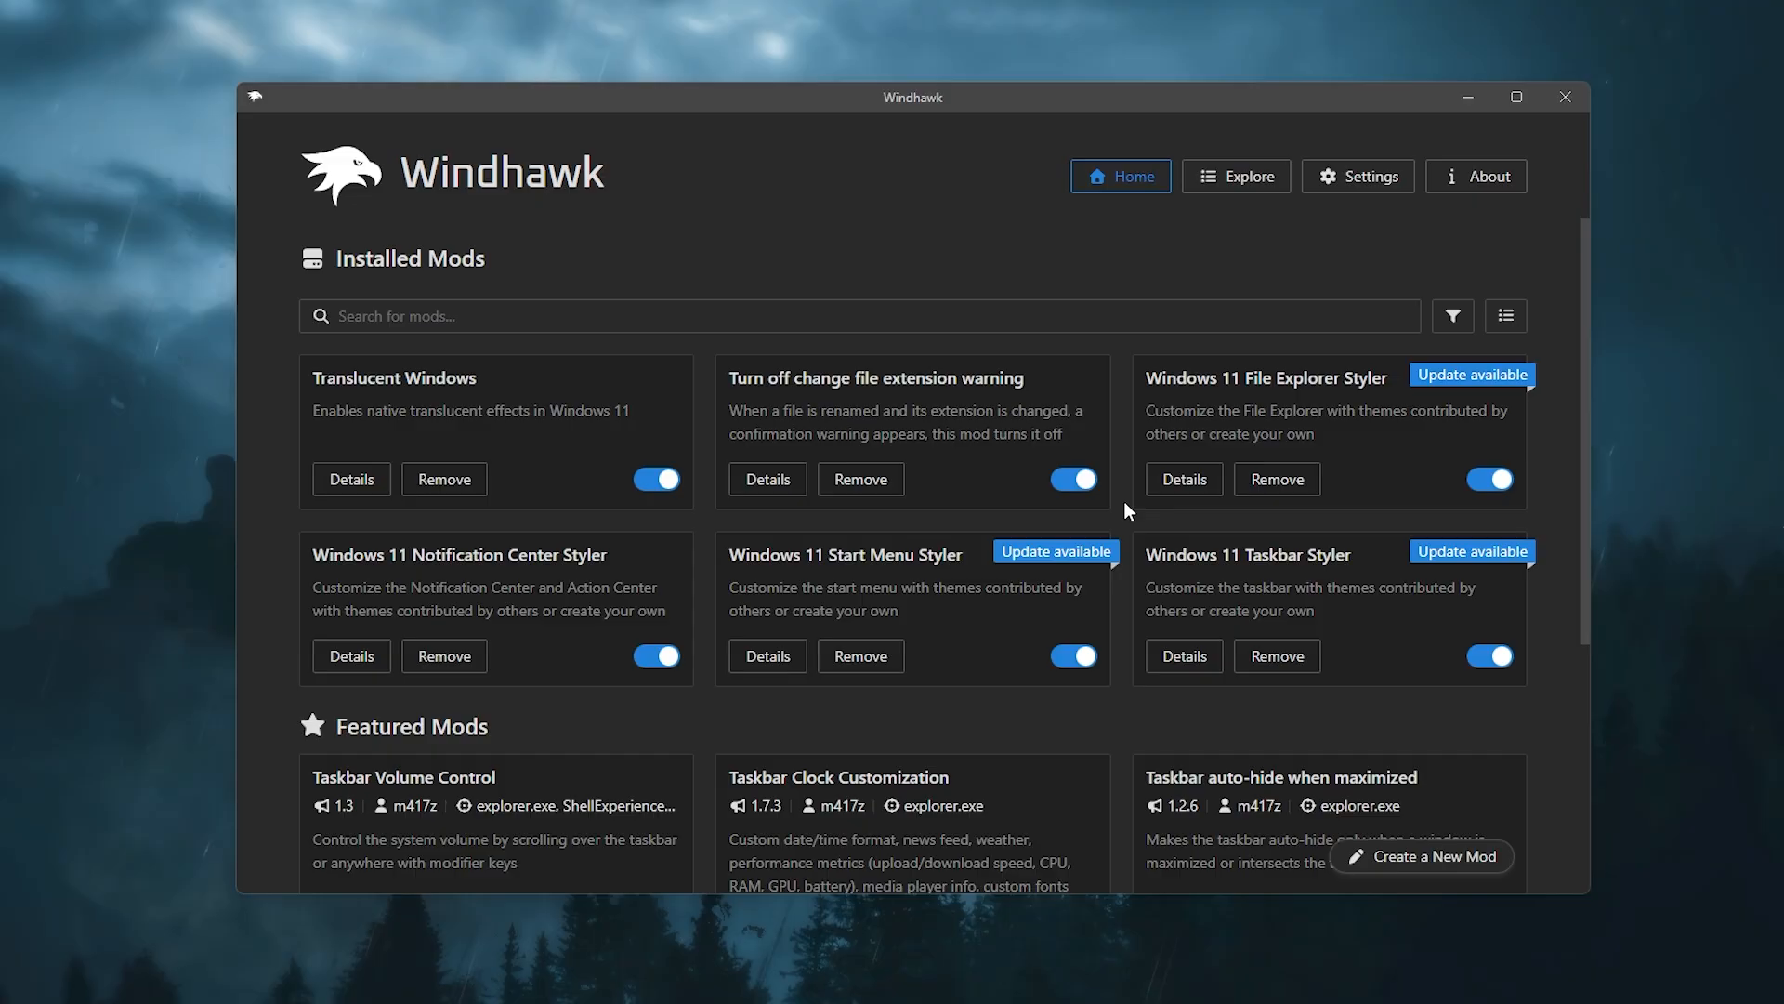
{"action": "scroll", "coordinate": [1124, 500], "scroll_direction": "down", "scroll_amount": 3}
{"action": "scroll", "coordinate": [751, 452], "scroll_direction": "down", "scroll_amount": 1}
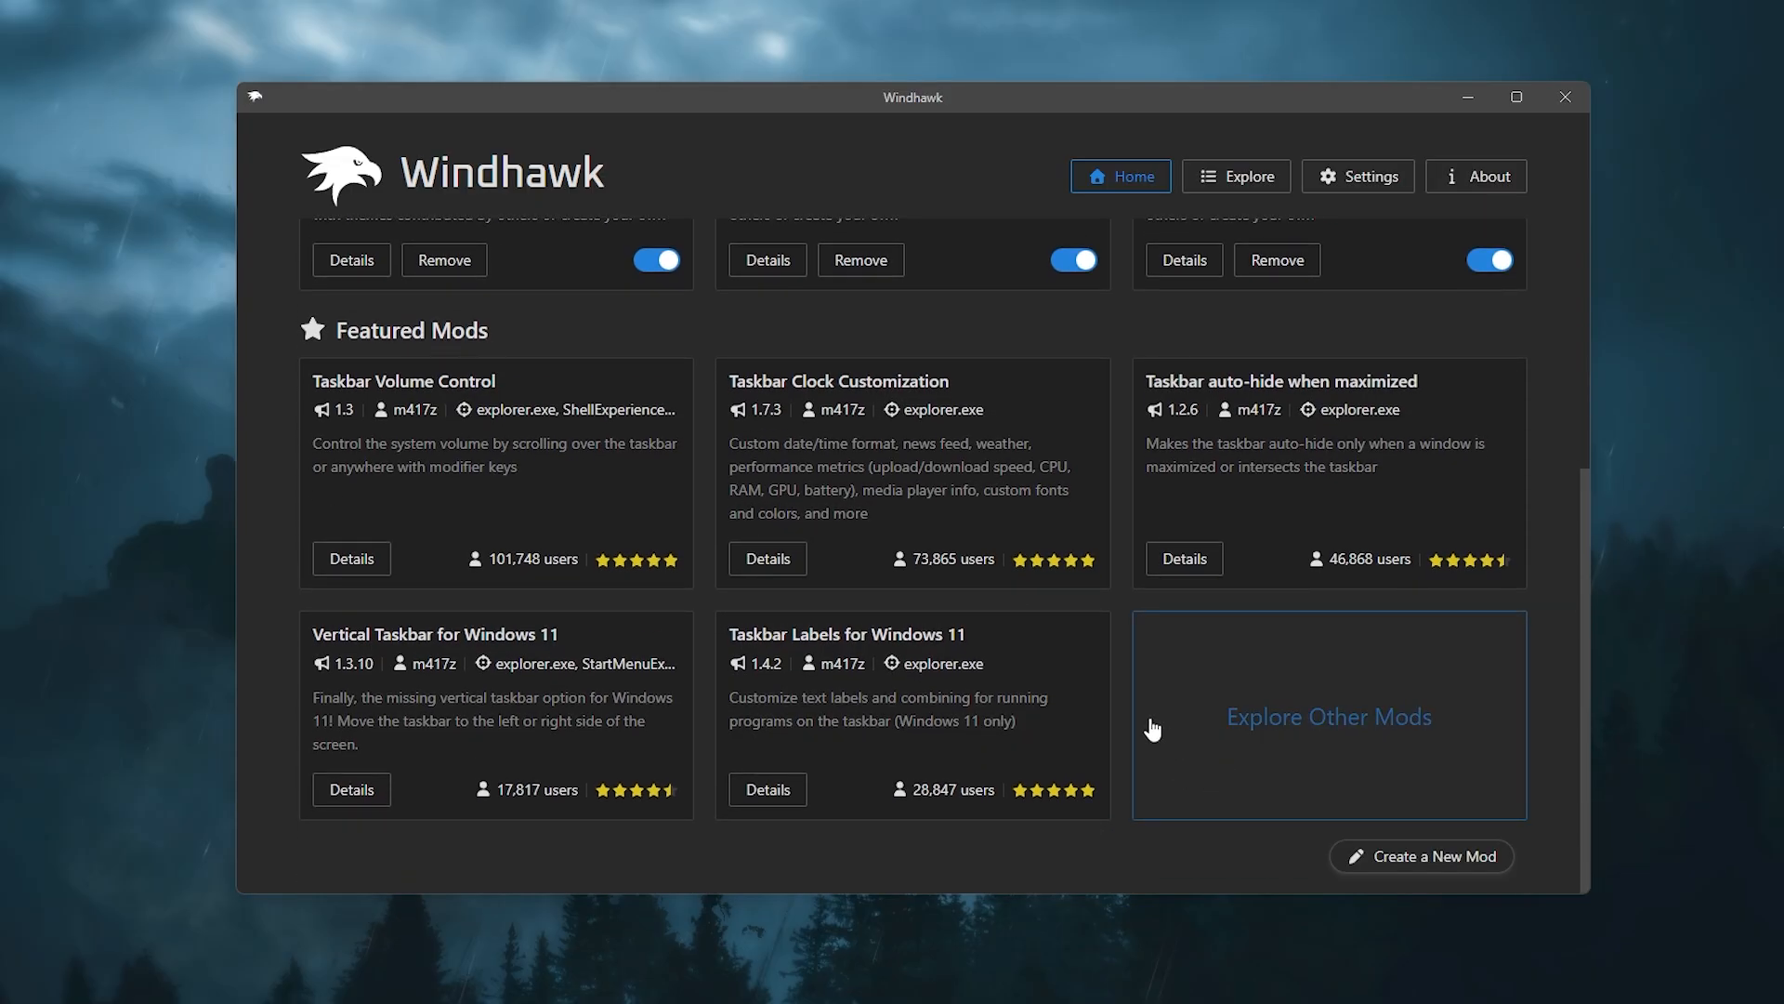
{"action": "scroll", "coordinate": [1147, 730], "scroll_direction": "up", "scroll_amount": 4}
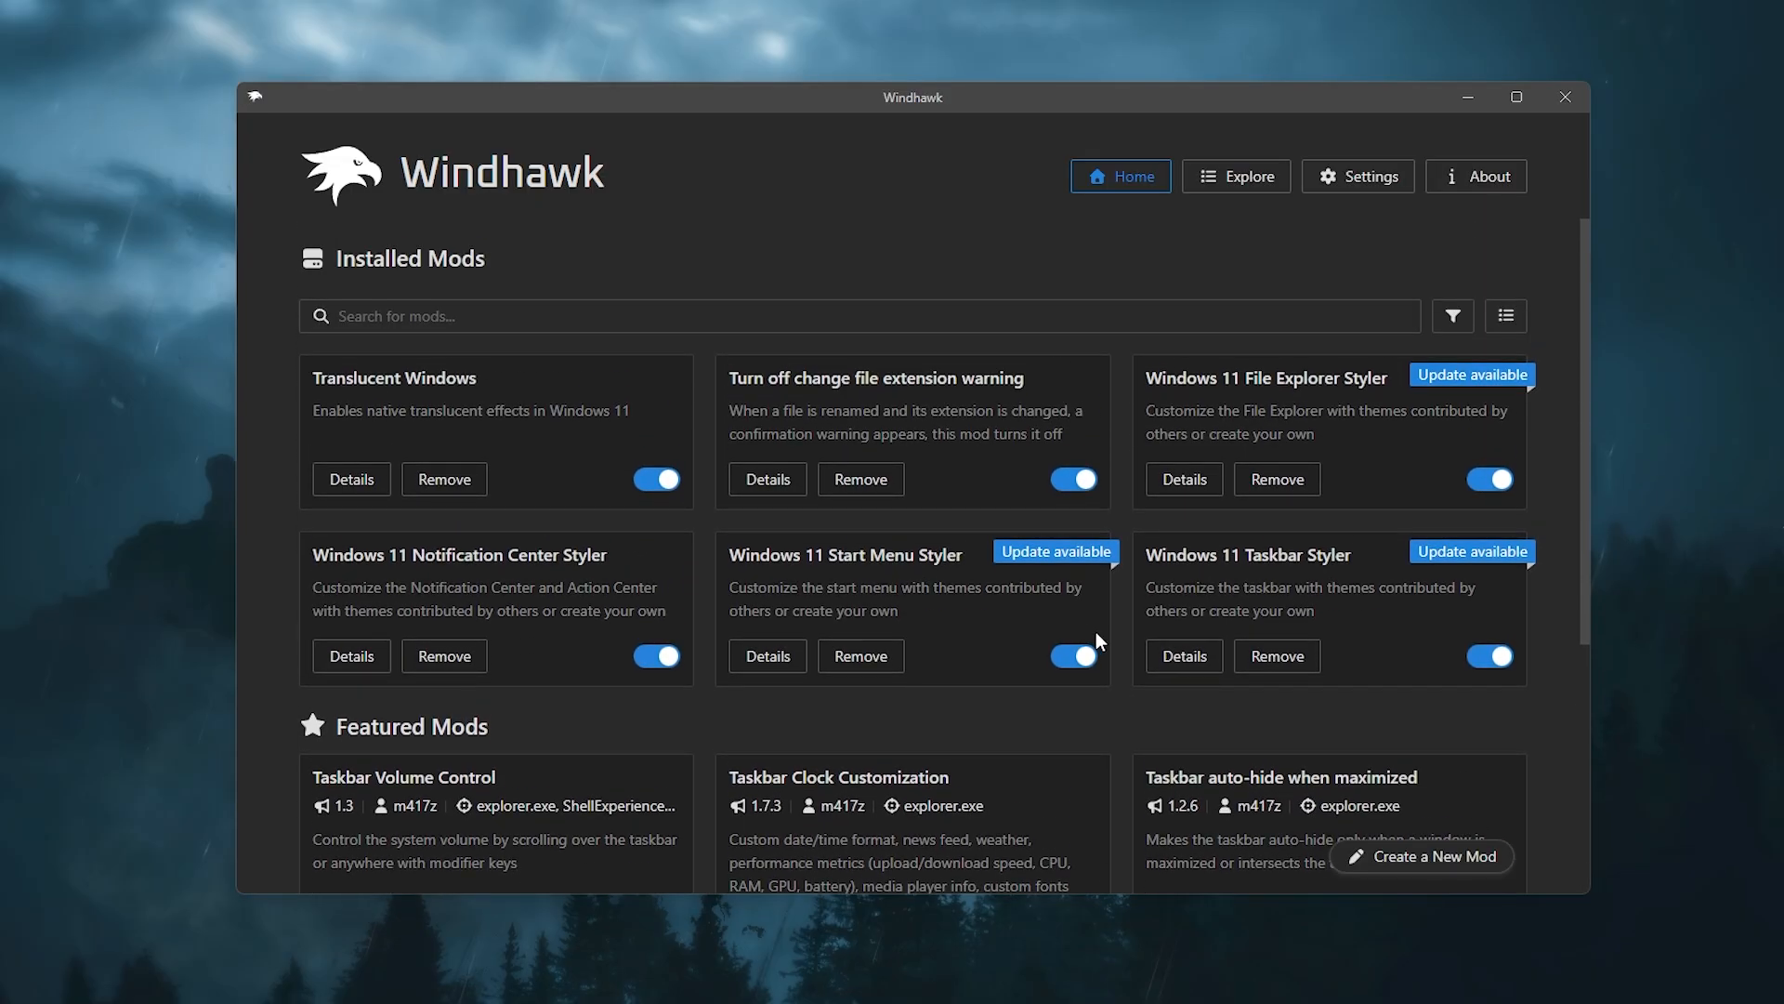